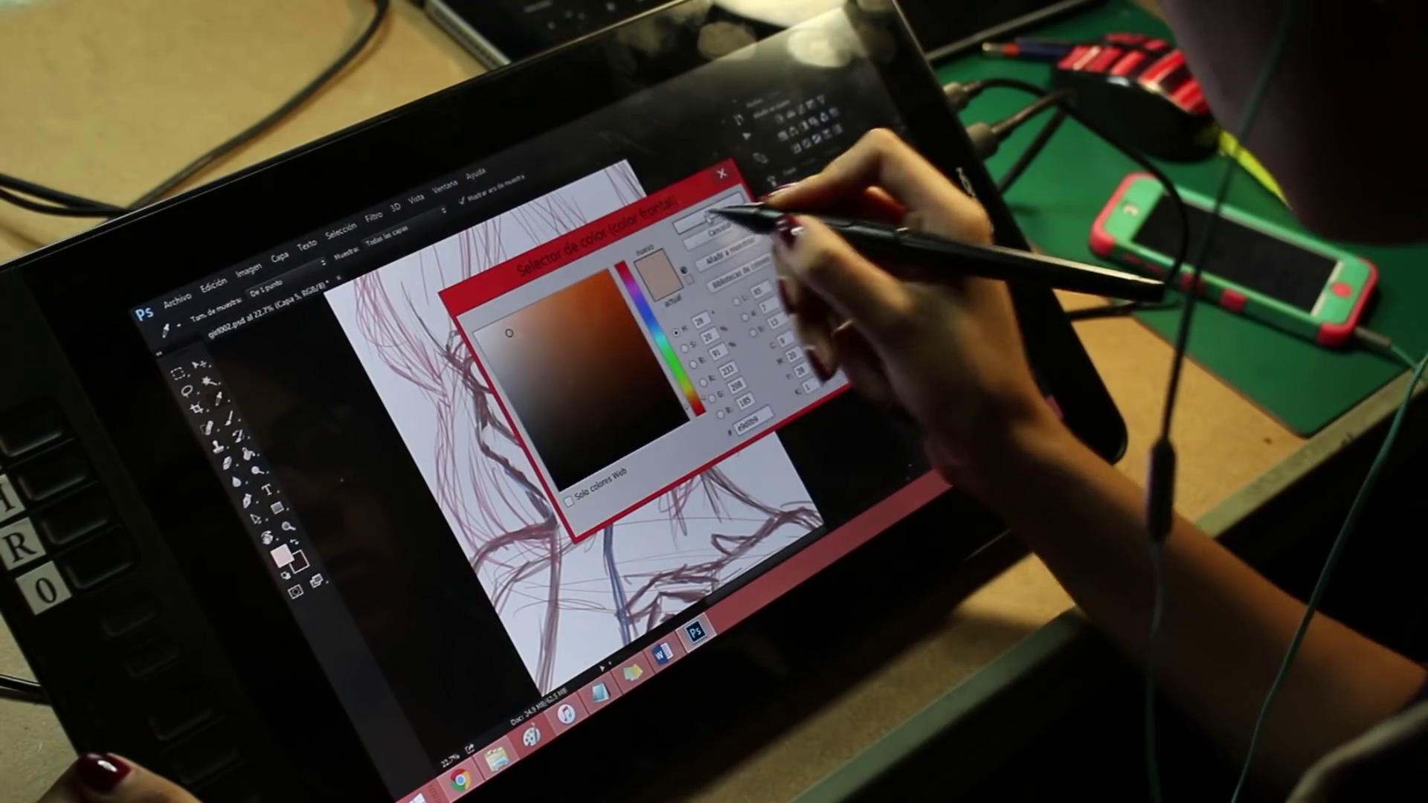
# Set a pale skin tone as the foreground colour, brush it over the portrait sketch and apply an image rotation.
pyautogui.click(711, 218)
pyautogui.press('b')
pyautogui.moveTo(562, 383)
pyautogui.mouseDown()
pyautogui.moveTo(587, 415)
pyautogui.moveTo(622, 415)
pyautogui.moveTo(634, 447)
pyautogui.moveTo(656, 372)
pyautogui.moveTo(647, 440)
pyautogui.mouseUp()
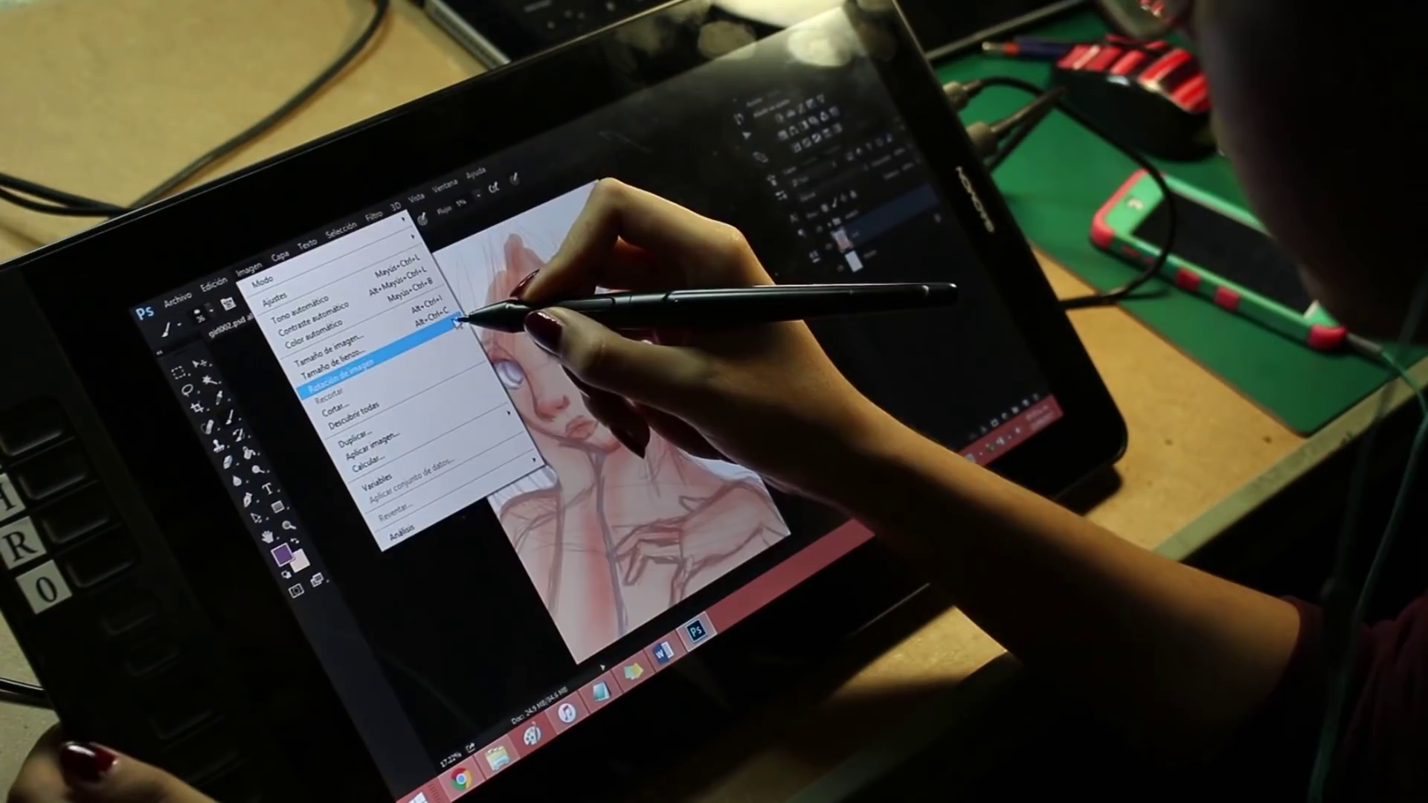
pyautogui.click(554, 298)
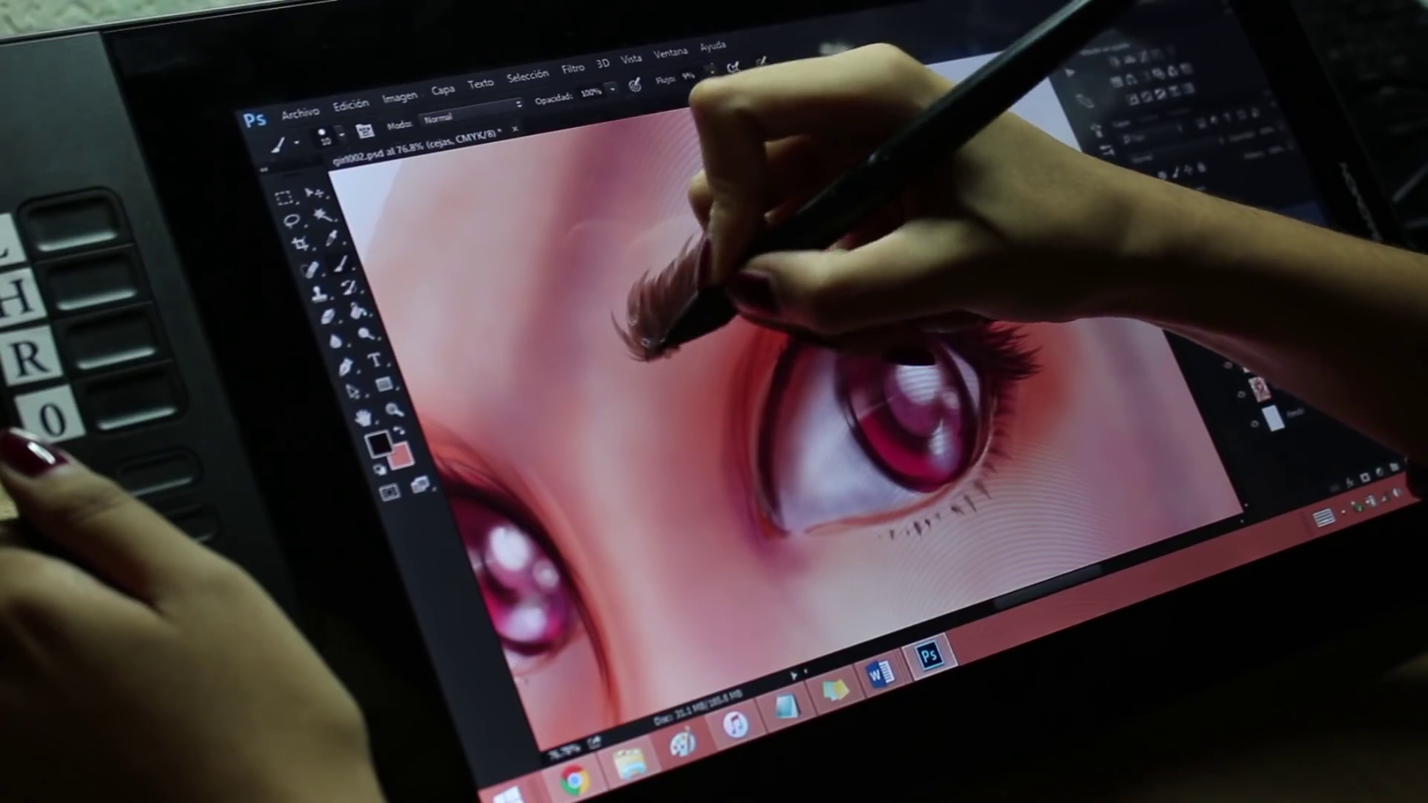
# Paint fine hair strokes at the inner end of the eyebrow above the larger pink eye.
pyautogui.moveTo(641, 306)
pyautogui.mouseDown()
pyautogui.moveTo(631, 292)
pyautogui.moveTo(646, 364)
pyautogui.mouseUp()
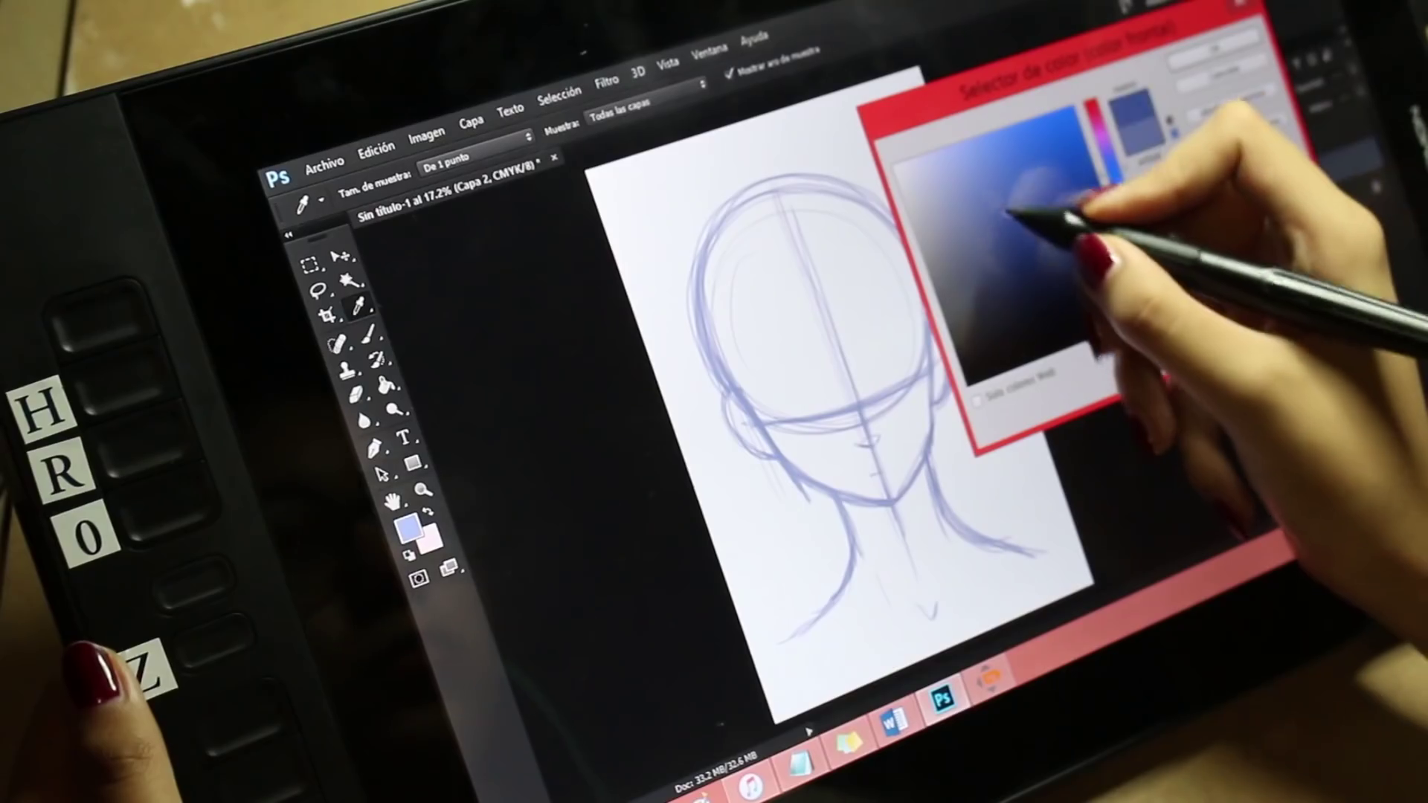
# Set a medium blue foreground colour and sketch the upper eyelid curves of both eyes on the head construction.
pyautogui.click(1220, 52)
pyautogui.press('b')
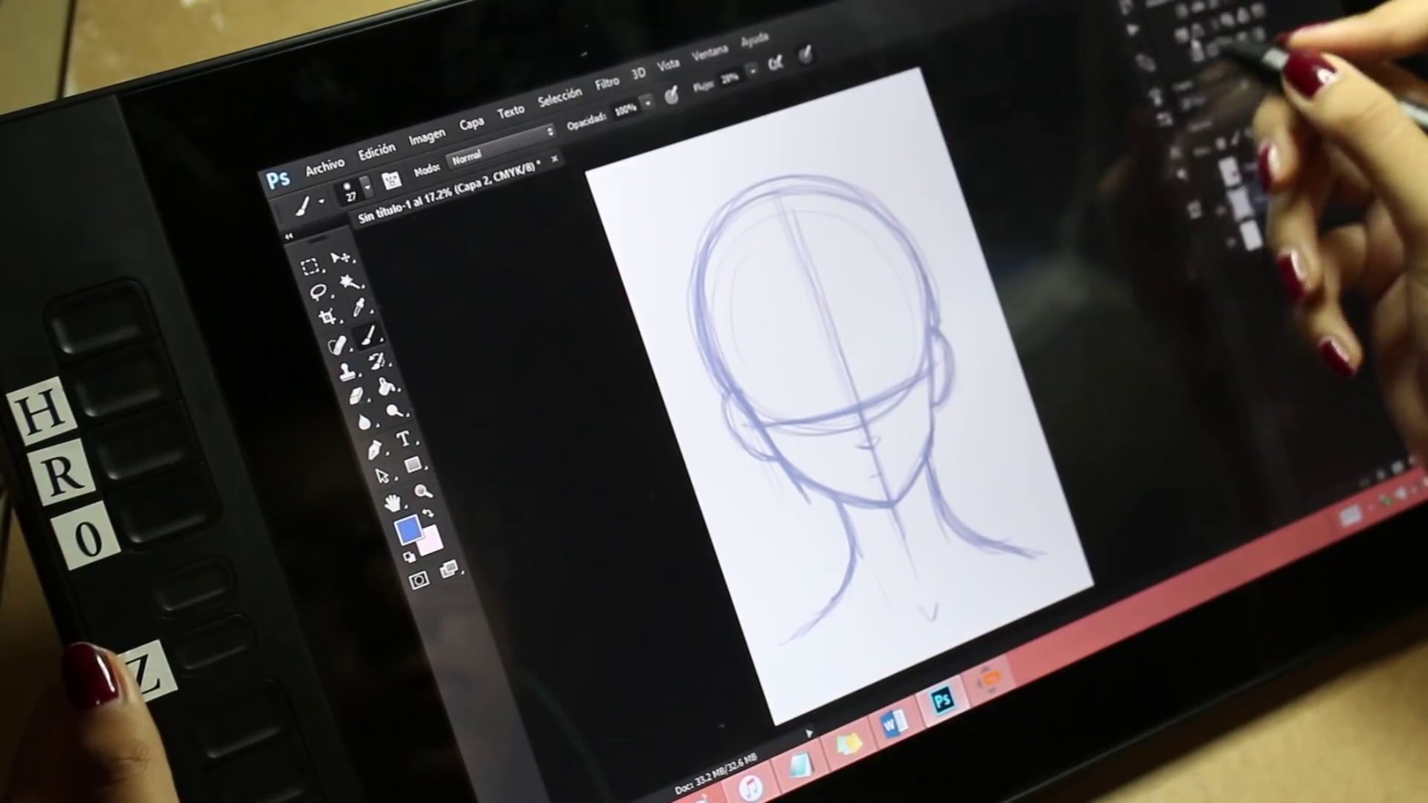
pyautogui.click(906, 405)
pyautogui.press('b')
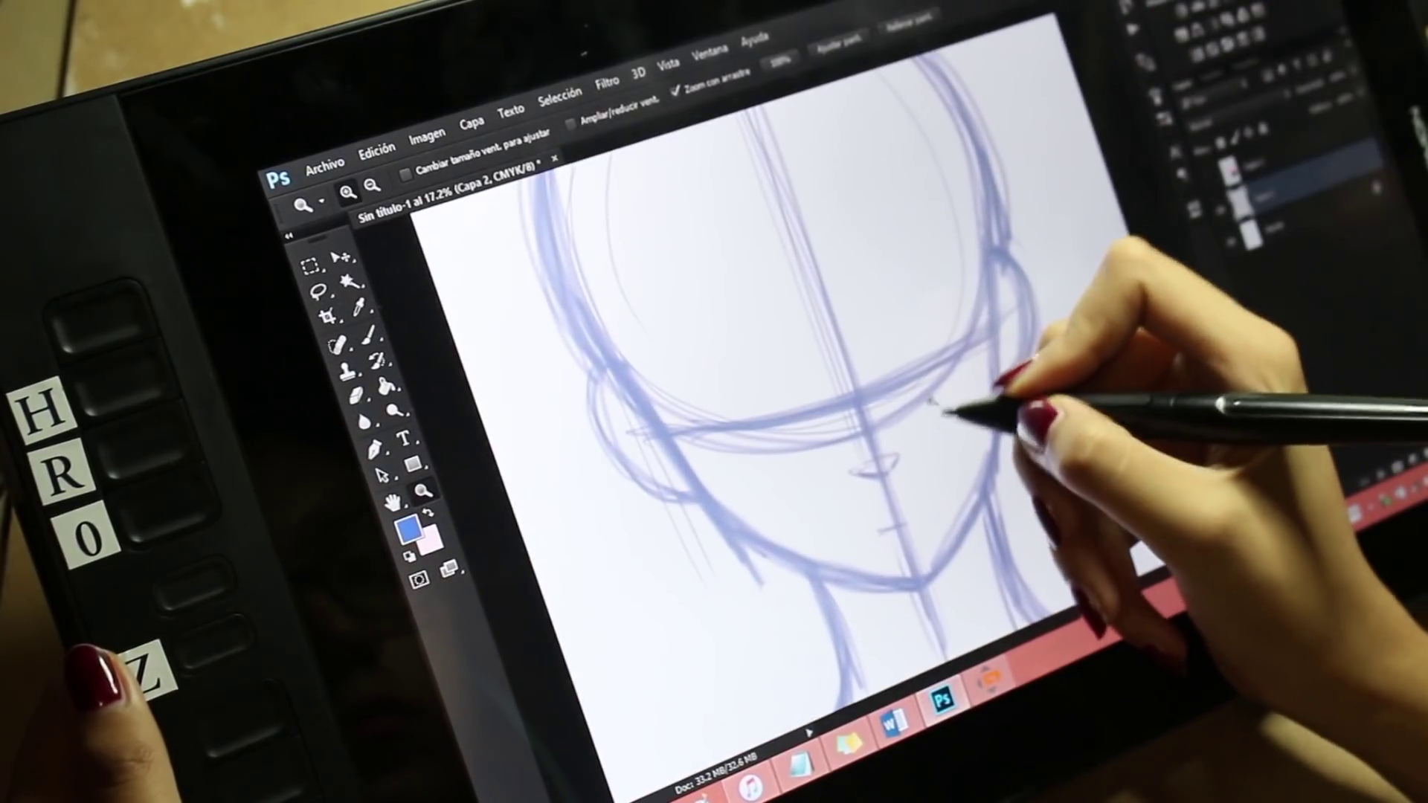
pyautogui.moveTo(933, 271); pyautogui.dragTo(900, 324)
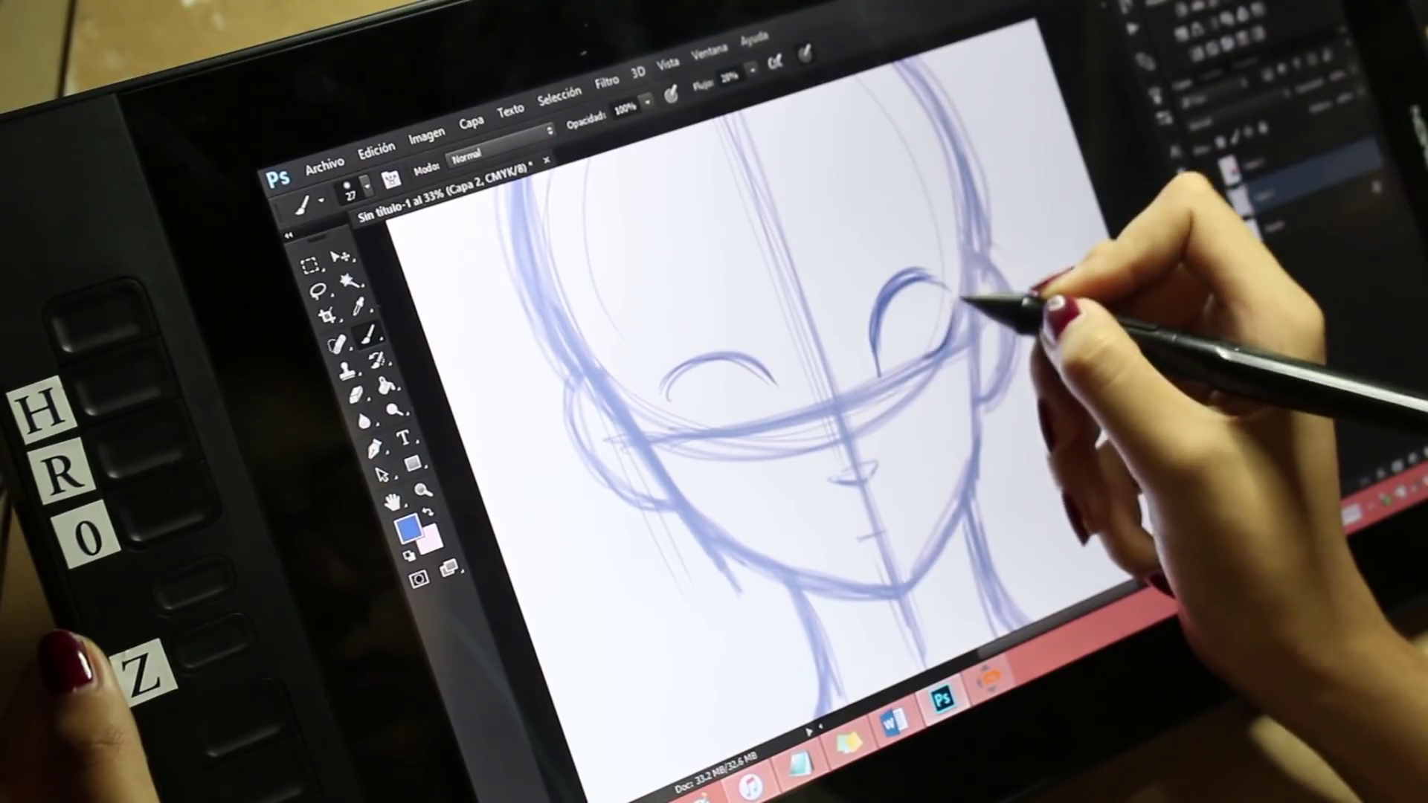
pyautogui.moveTo(756, 383); pyautogui.dragTo(679, 402)
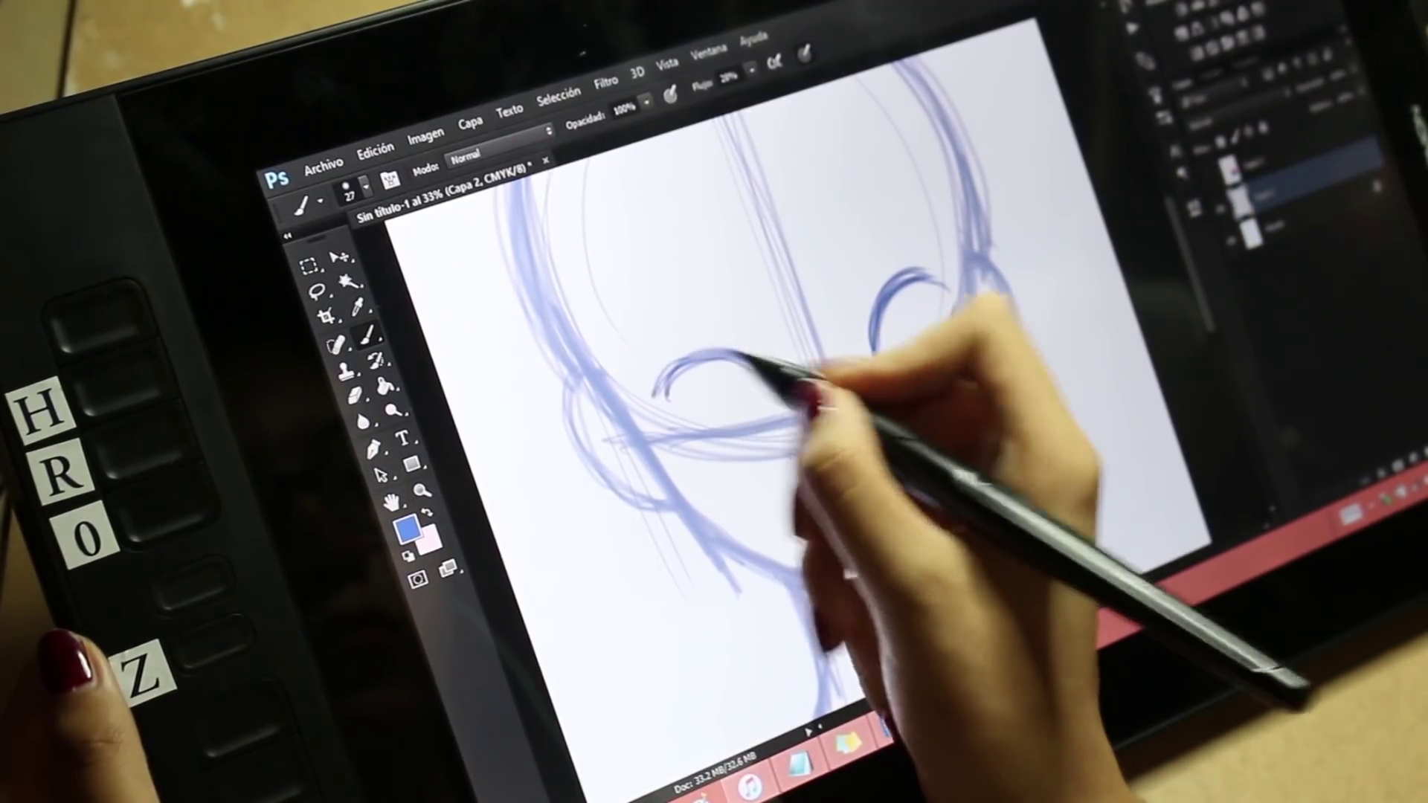
pyautogui.moveTo(744, 357); pyautogui.dragTo(791, 405)
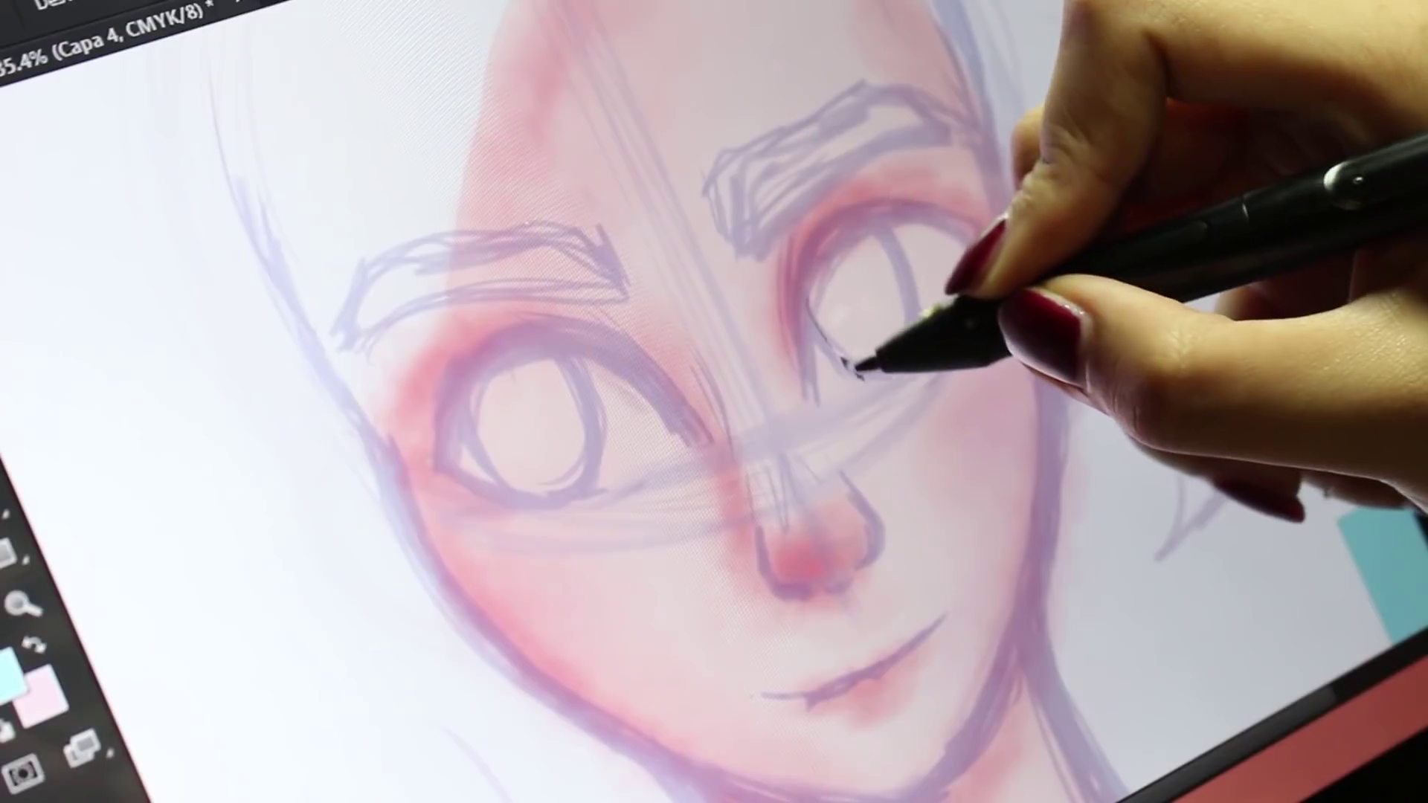
# Outline the lower lid and contour of the right-hand eye with a thin dark line on layer Capa 4.
pyautogui.moveTo(861, 357)
pyautogui.mouseDown()
pyautogui.moveTo(886, 375)
pyautogui.moveTo(926, 356)
pyautogui.mouseUp()
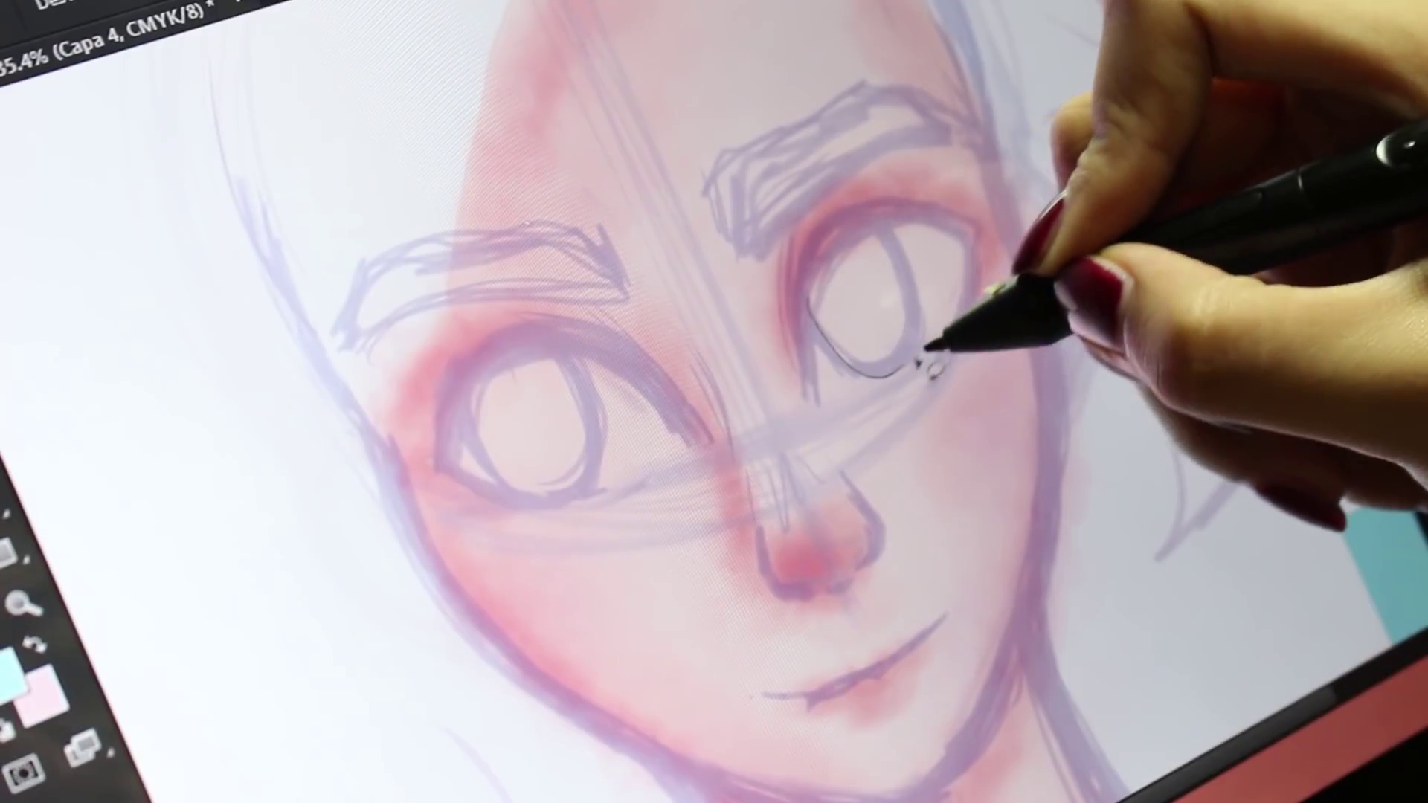
pyautogui.moveTo(861, 238)
pyautogui.mouseDown()
pyautogui.moveTo(823, 310)
pyautogui.moveTo(848, 224)
pyautogui.mouseUp()
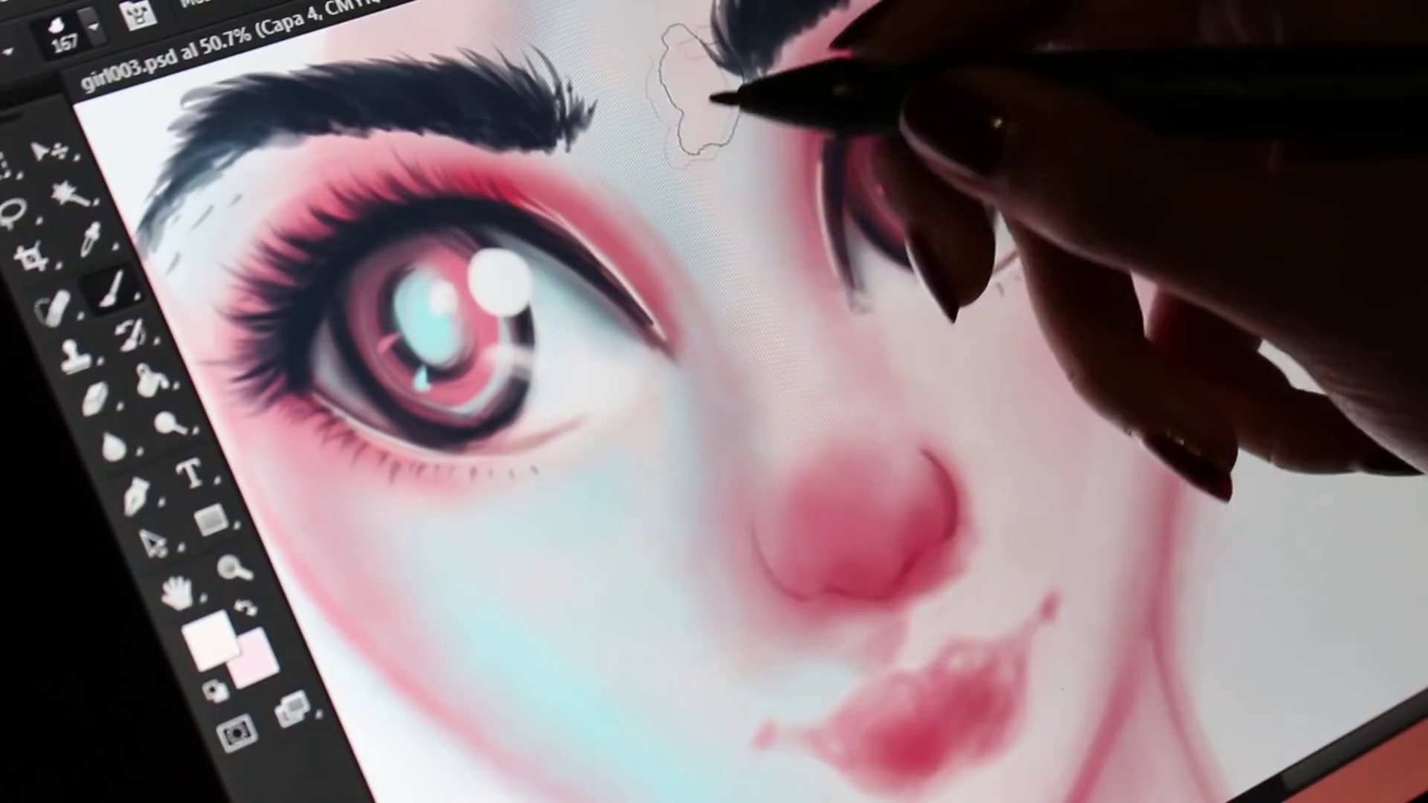
# Soften the shading around the nose and cheek with near-white strokes of the size 167 brush.
pyautogui.moveTo(840, 424)
pyautogui.mouseDown()
pyautogui.moveTo(915, 491)
pyautogui.moveTo(967, 491)
pyautogui.mouseUp()
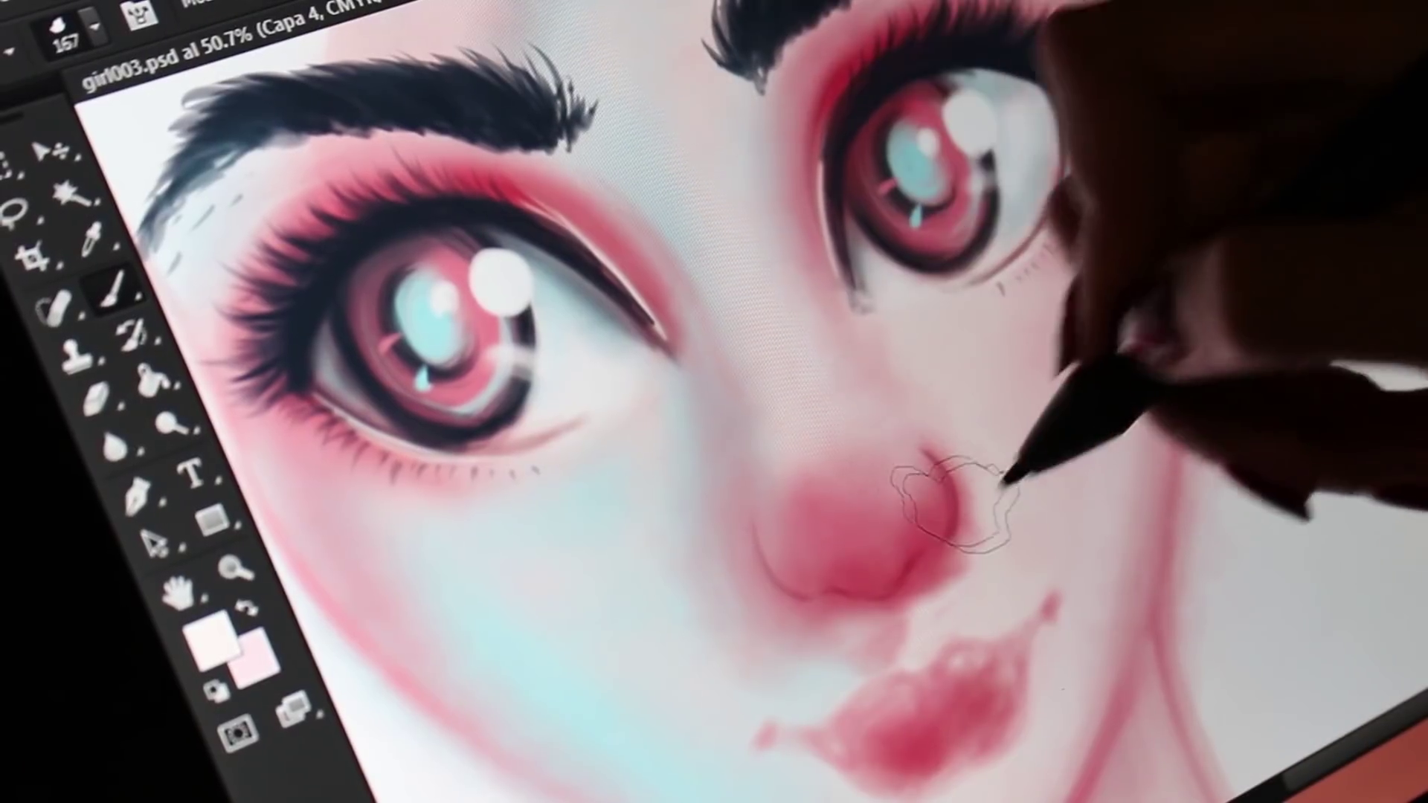
pyautogui.moveTo(1063, 455); pyautogui.dragTo(1090, 476)
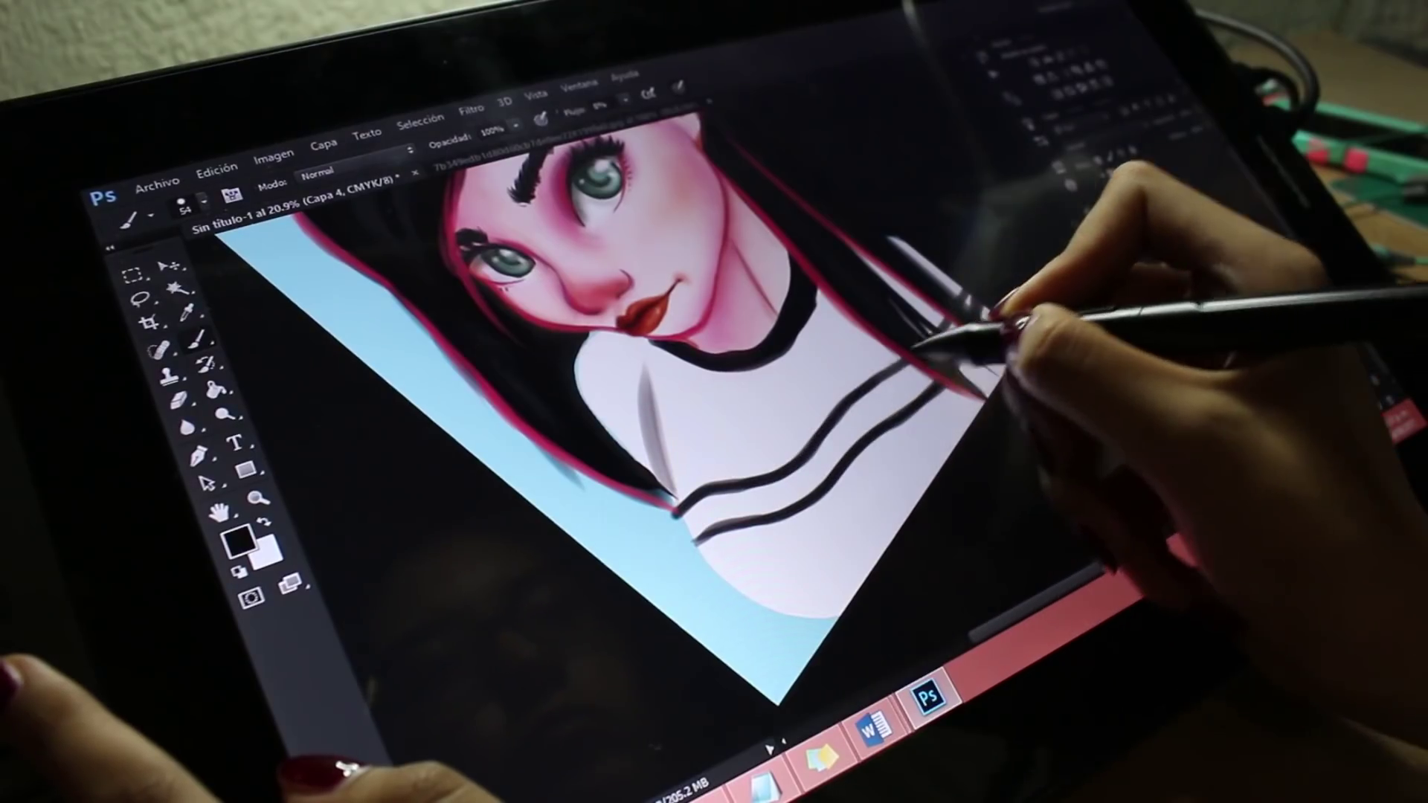
# Paint along the black stripe across the chest of the girl's white shirt.
pyautogui.moveTo(673, 476); pyautogui.dragTo(773, 432)
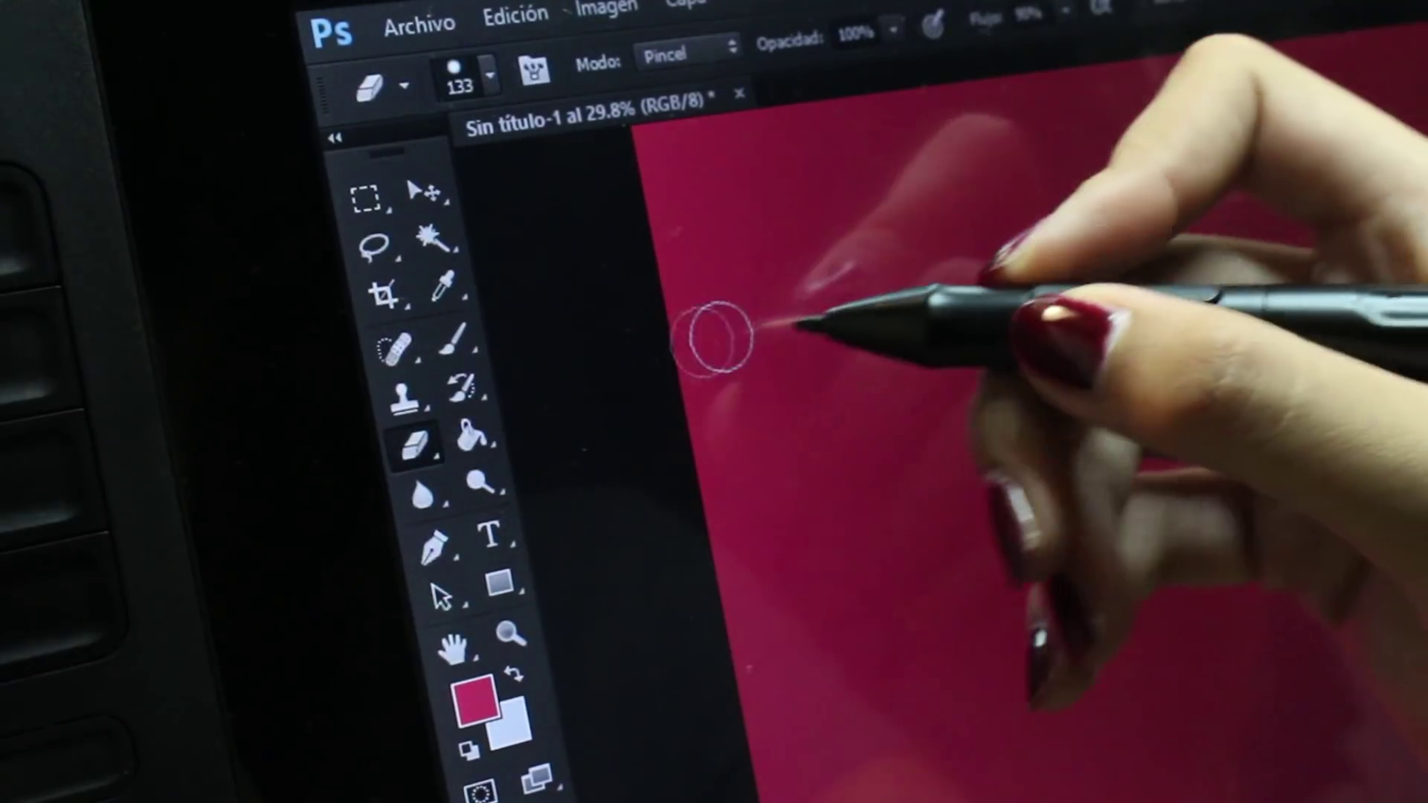
# Try the Eraser, Eyedropper and Zoom tools in turn on the crimson canvas.
pyautogui.moveTo(914, 482); pyautogui.dragTo(1027, 472)
pyautogui.press('i')
pyautogui.moveTo(967, 416); pyautogui.dragTo(925, 551)
pyautogui.click(510, 634)
pyautogui.moveTo(856, 386)
pyautogui.mouseDown()
pyautogui.moveTo(972, 472)
pyautogui.moveTo(1180, 447)
pyautogui.moveTo(1051, 512)
pyautogui.moveTo(1123, 500)
pyautogui.mouseUp()
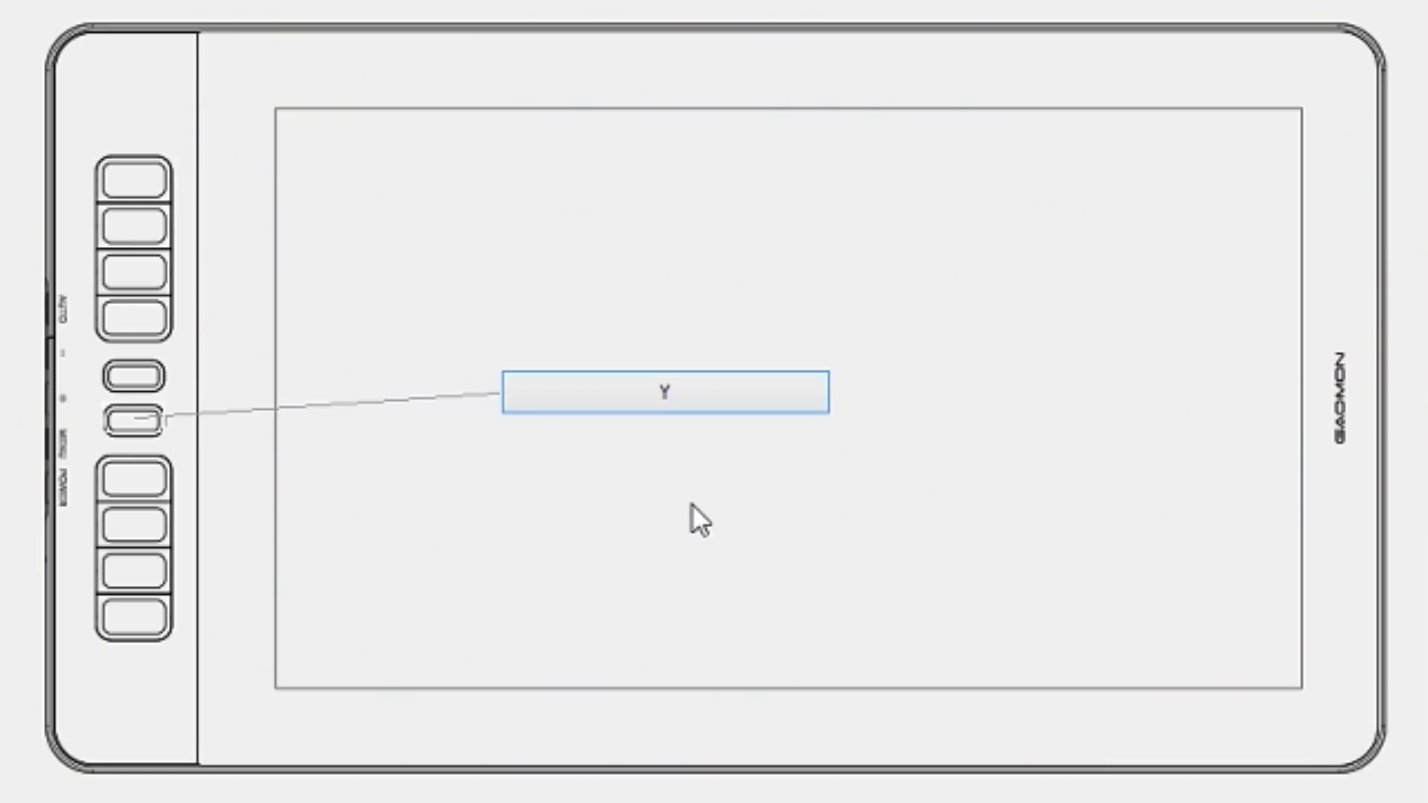
# Assign the Ctrl+Alt+Z combination to the tablet's lower small express key in place of its current shortcut.
pyautogui.click(647, 392)
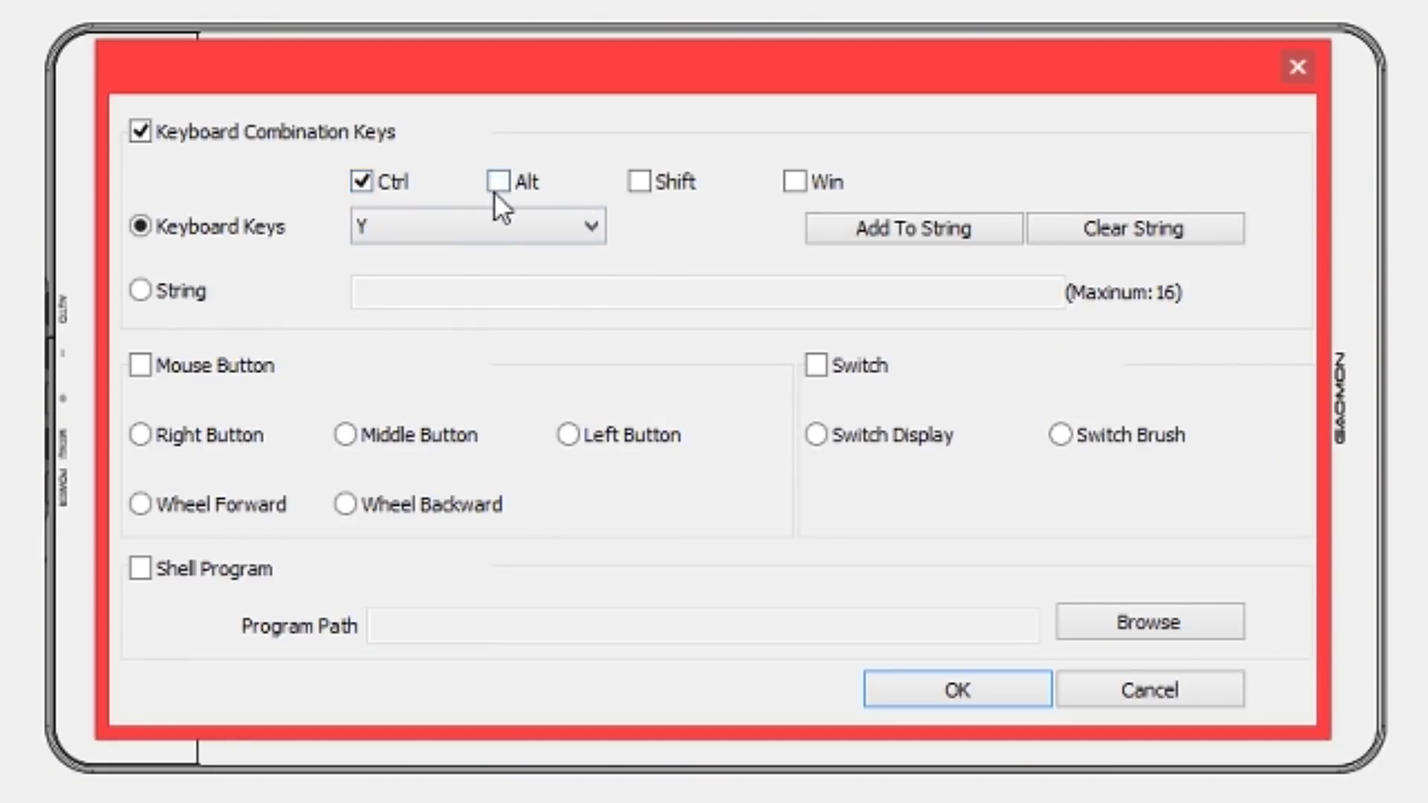
pyautogui.click(498, 181)
pyautogui.click(488, 226)
pyautogui.scroll(4, 461, 275)
pyautogui.click(456, 281)
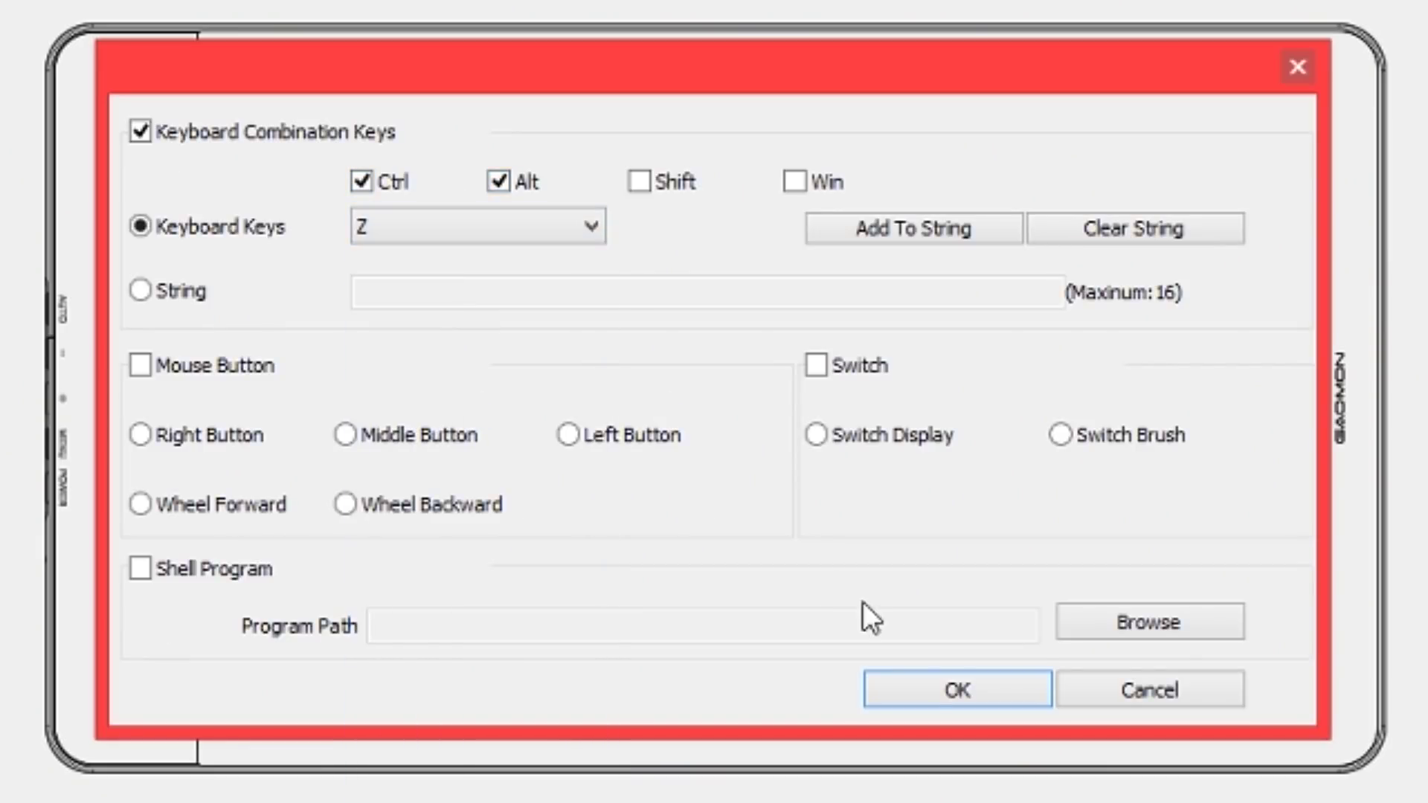
pyautogui.click(926, 690)
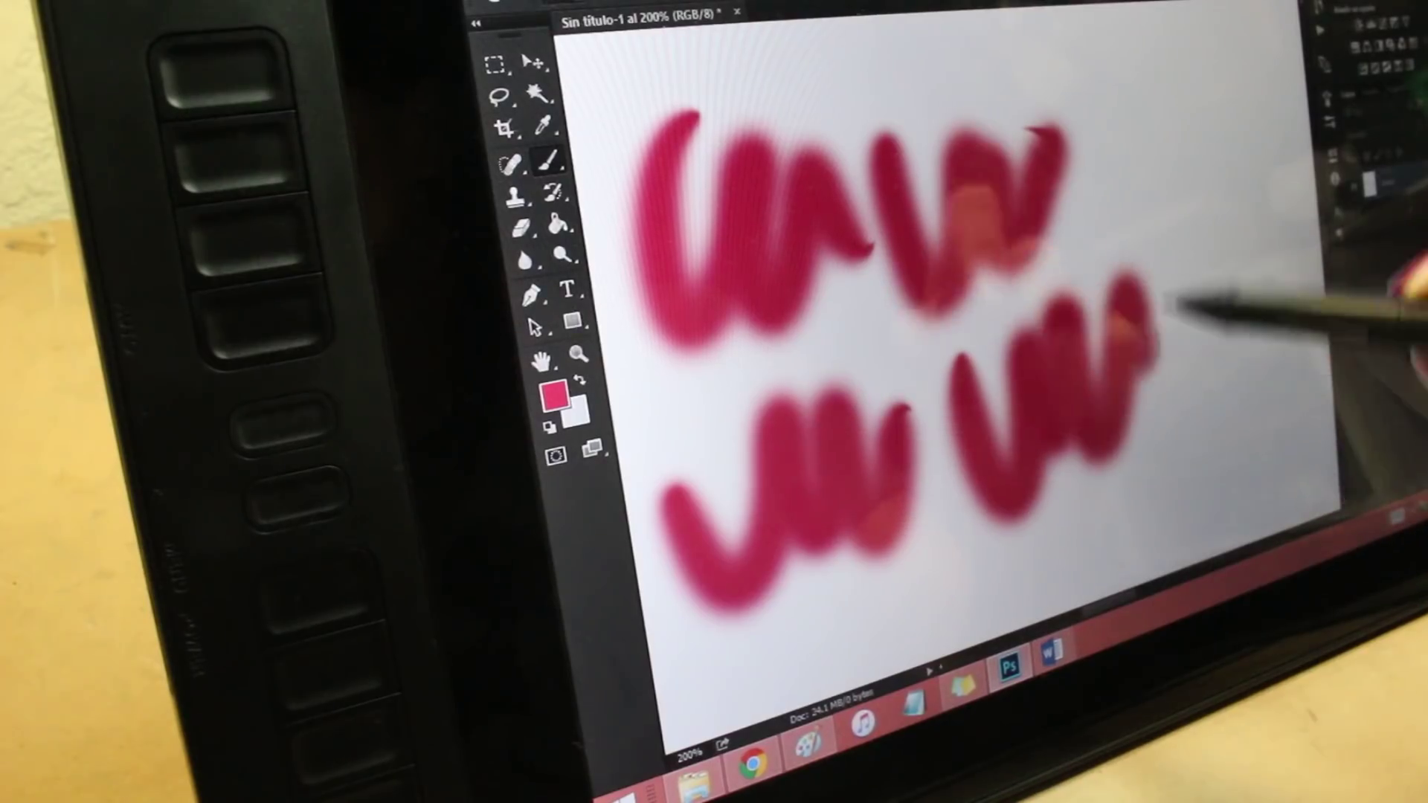
# Step back five times through the history of the crimson scribble strokes.
pyautogui.hotkey('ctrl', 'alt', 'z')
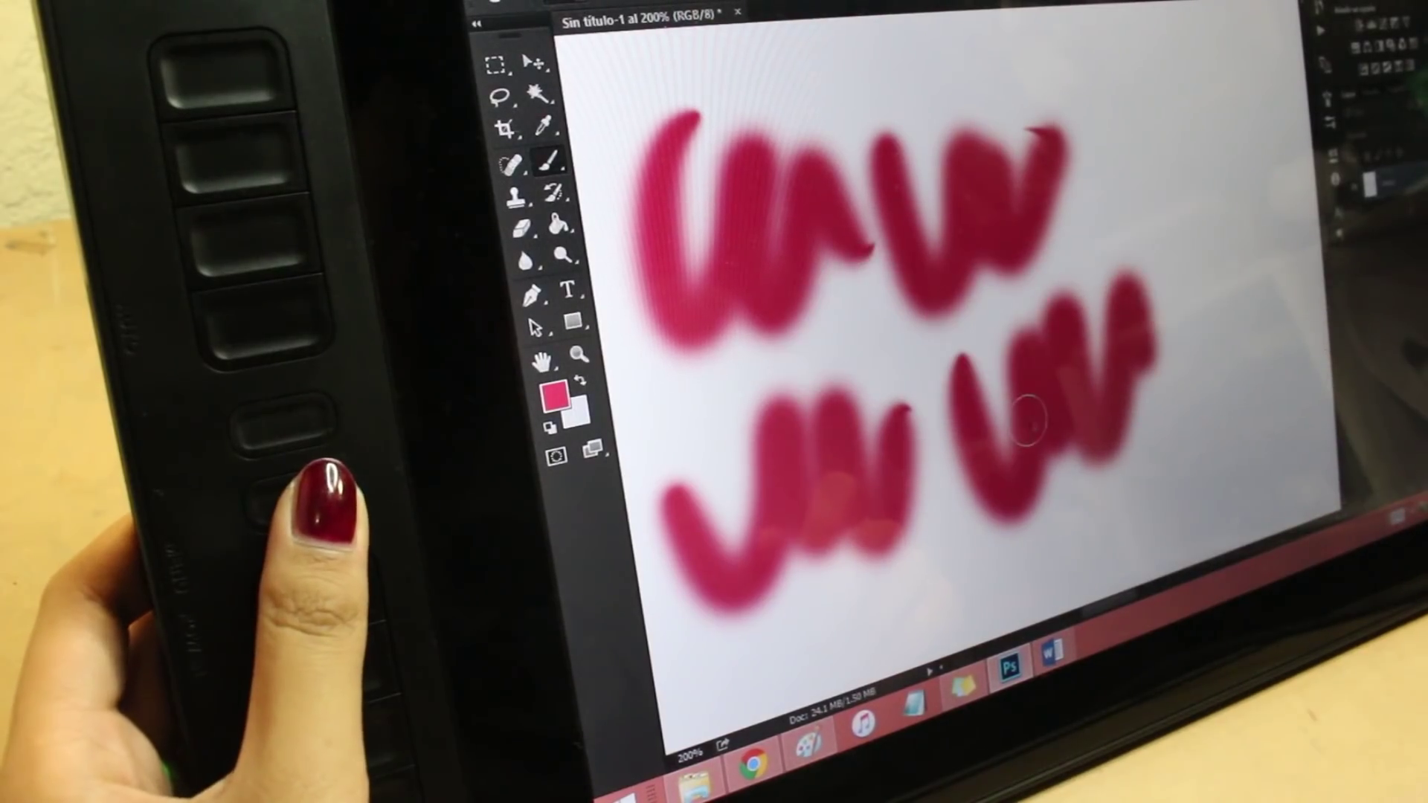
pyautogui.hotkey('ctrl', 'alt', 'z')
pyautogui.hotkey('ctrl', 'alt', 'z')
pyautogui.hotkey('ctrl', 'alt', 'z')
pyautogui.hotkey('ctrl', 'alt', 'z')
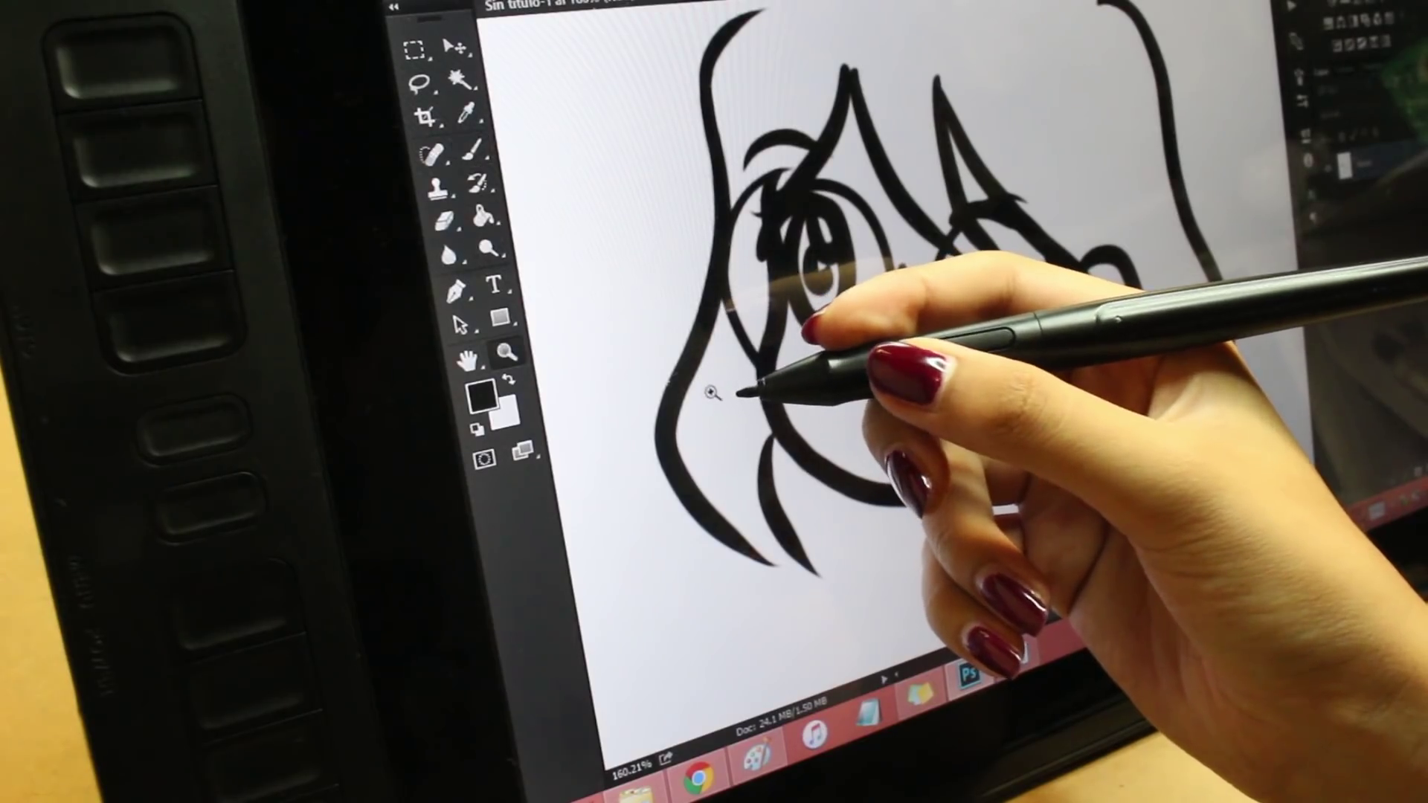
# Paint a row of long black brush strokes with varying pen pressure, some tapered and some thick.
pyautogui.moveTo(886, 283)
pyautogui.mouseDown()
pyautogui.moveTo(915, 305)
pyautogui.moveTo(861, 293)
pyautogui.moveTo(839, 319)
pyautogui.moveTo(865, 326)
pyautogui.moveTo(798, 356)
pyautogui.moveTo(822, 359)
pyautogui.mouseUp()
pyautogui.press('b')
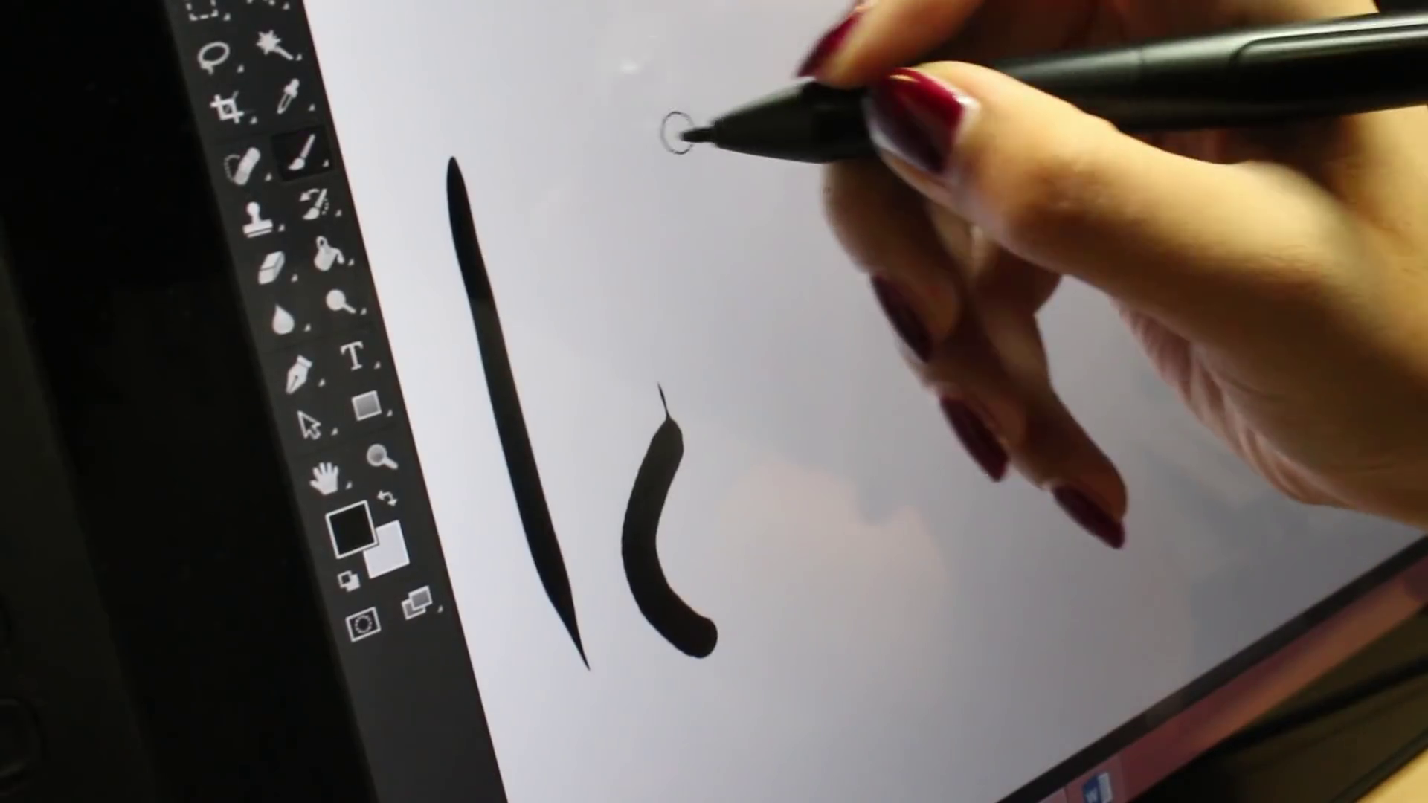
pyautogui.moveTo(718, 378); pyautogui.dragTo(807, 658)
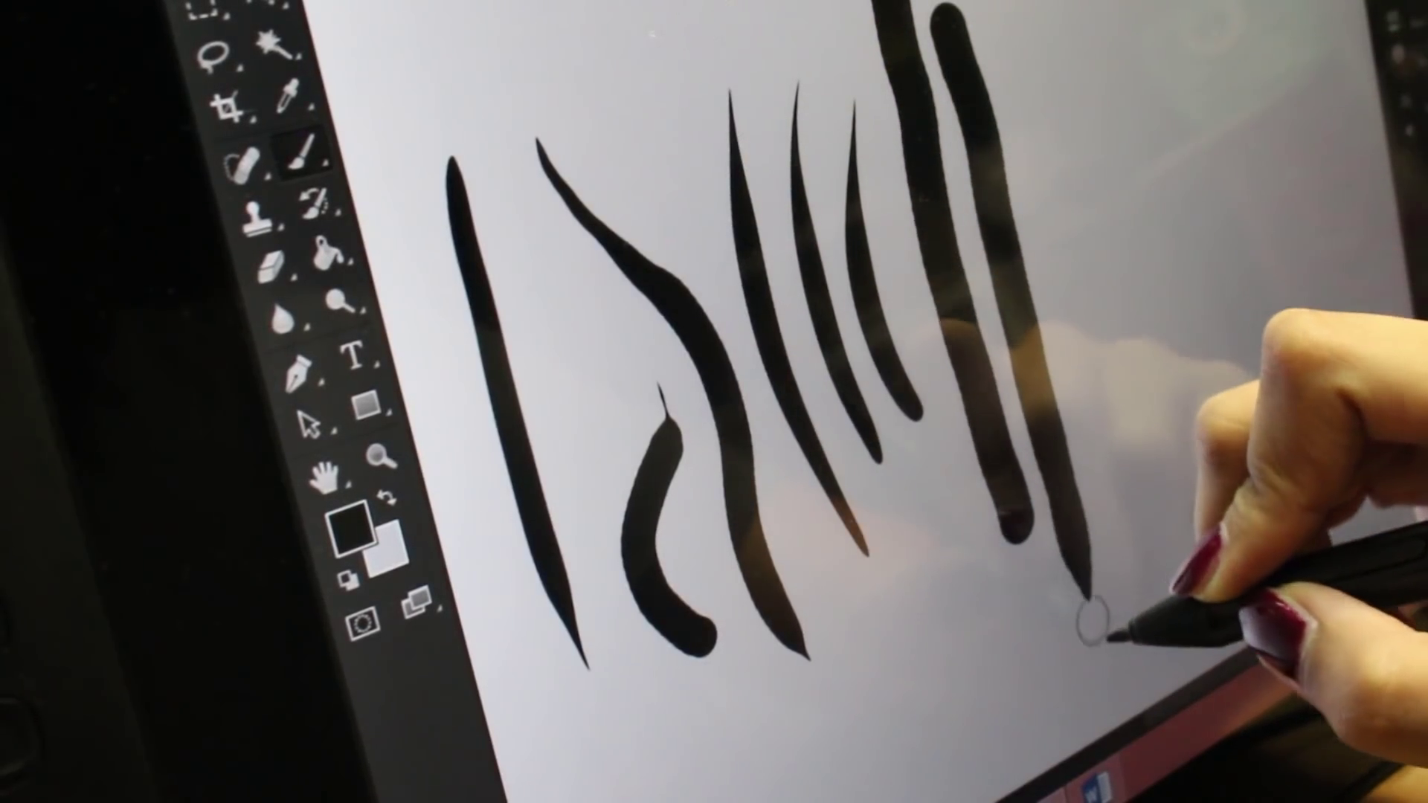
pyautogui.moveTo(1058, 141); pyautogui.dragTo(1130, 490)
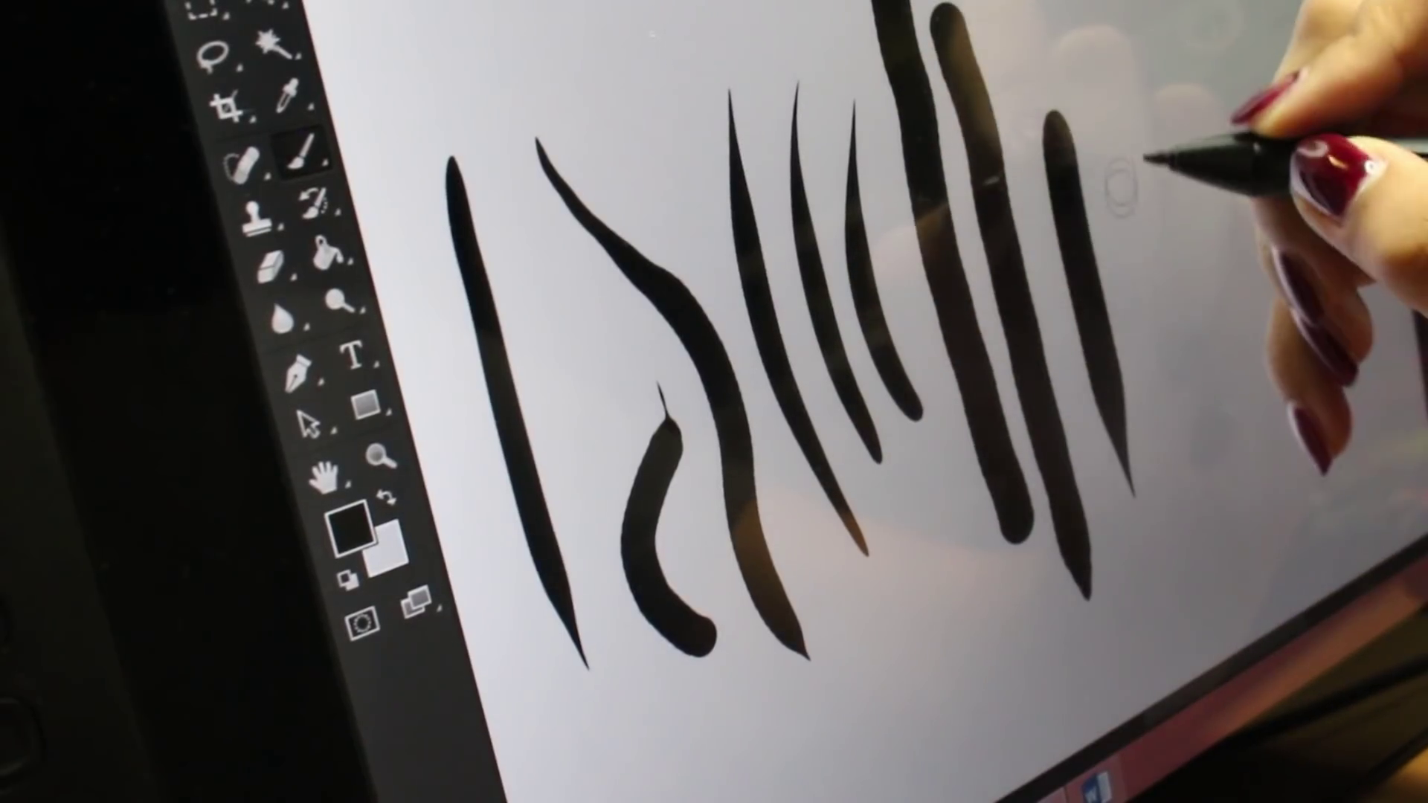
pyautogui.moveTo(1177, 43); pyautogui.dragTo(1220, 328)
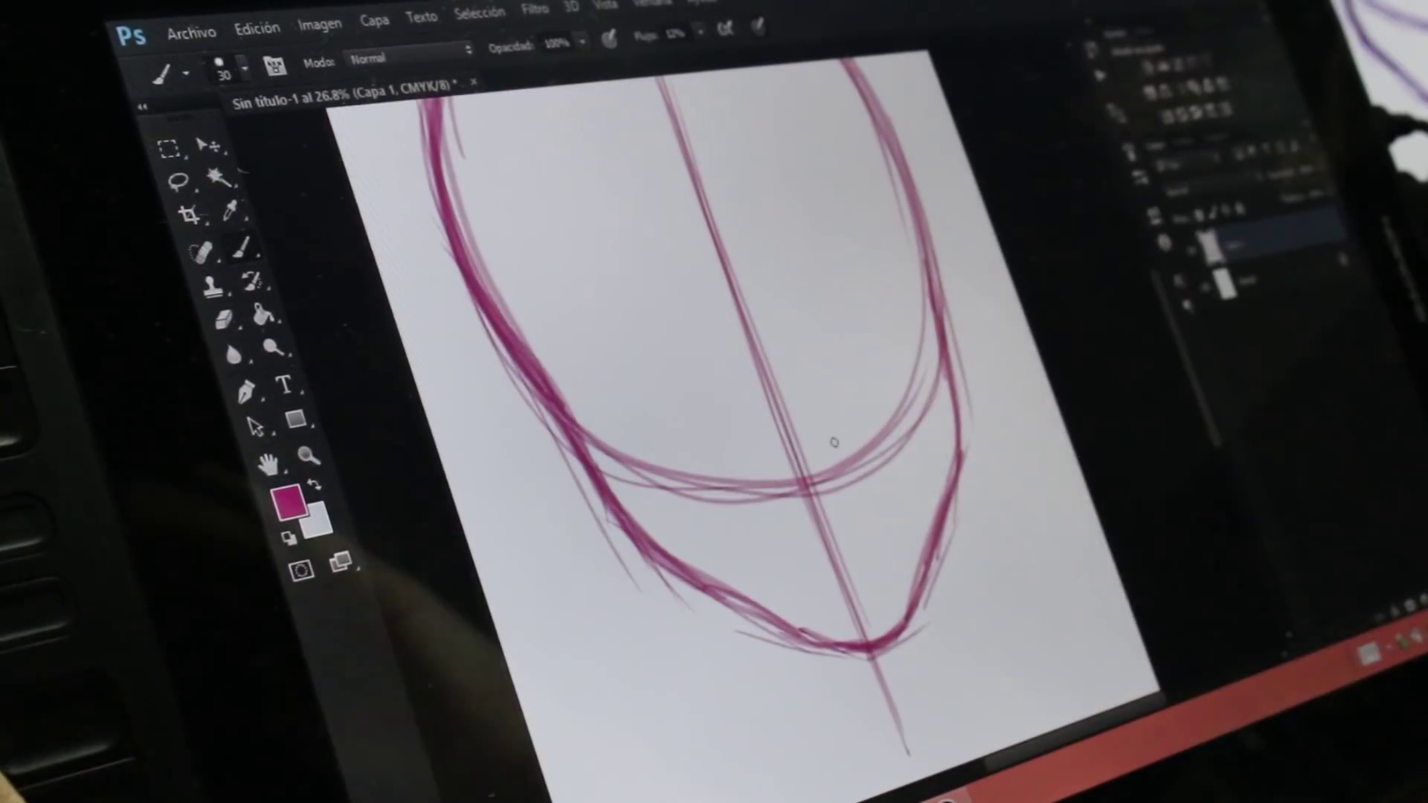
# Sketch the nose at the centre of the magenta face construction and a curved eye guideline across the face.
pyautogui.moveTo(762, 447); pyautogui.dragTo(765, 478)
pyautogui.moveTo(822, 435); pyautogui.dragTo(844, 495)
pyautogui.moveTo(479, 275); pyautogui.dragTo(919, 257)
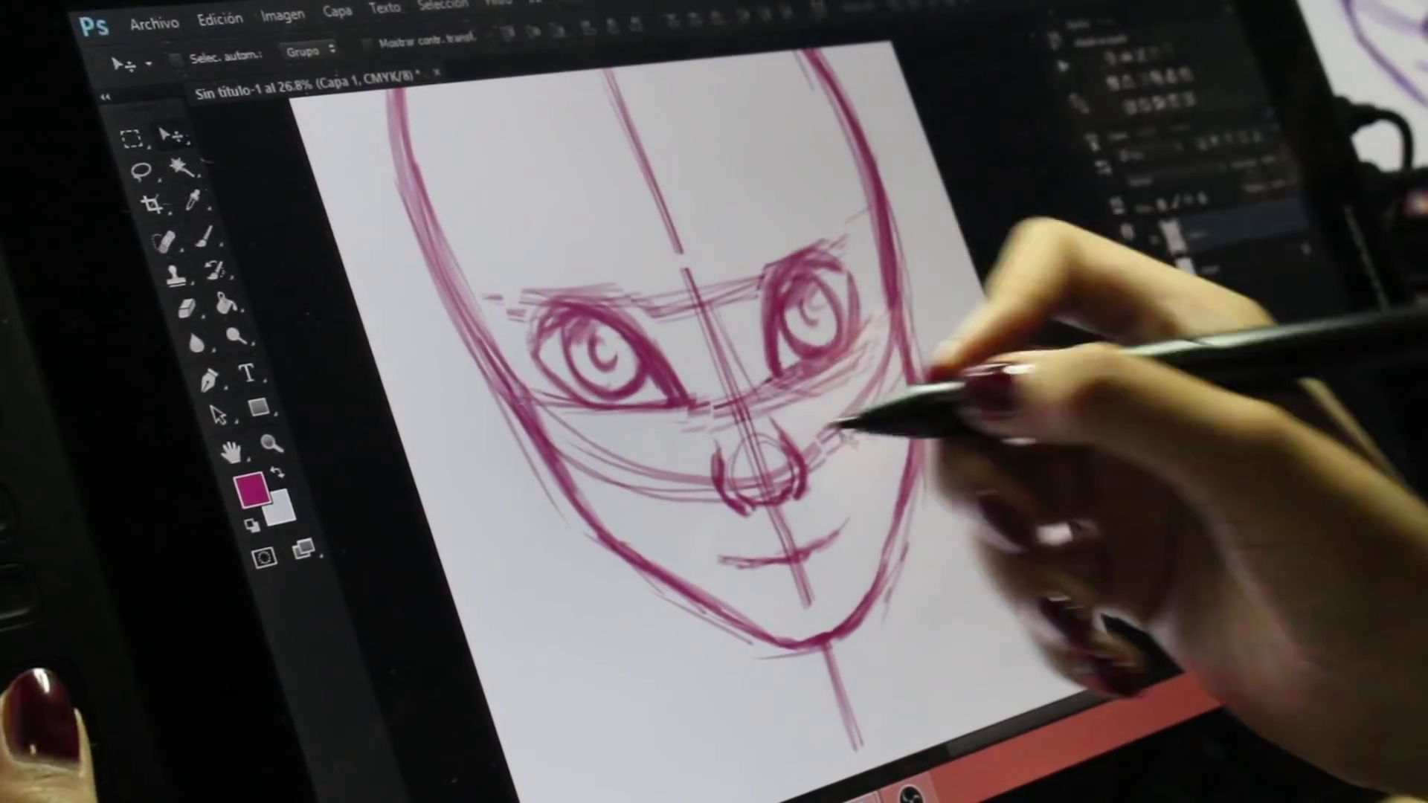
pyautogui.press('v')
pyautogui.scroll(-3, 903, 367)
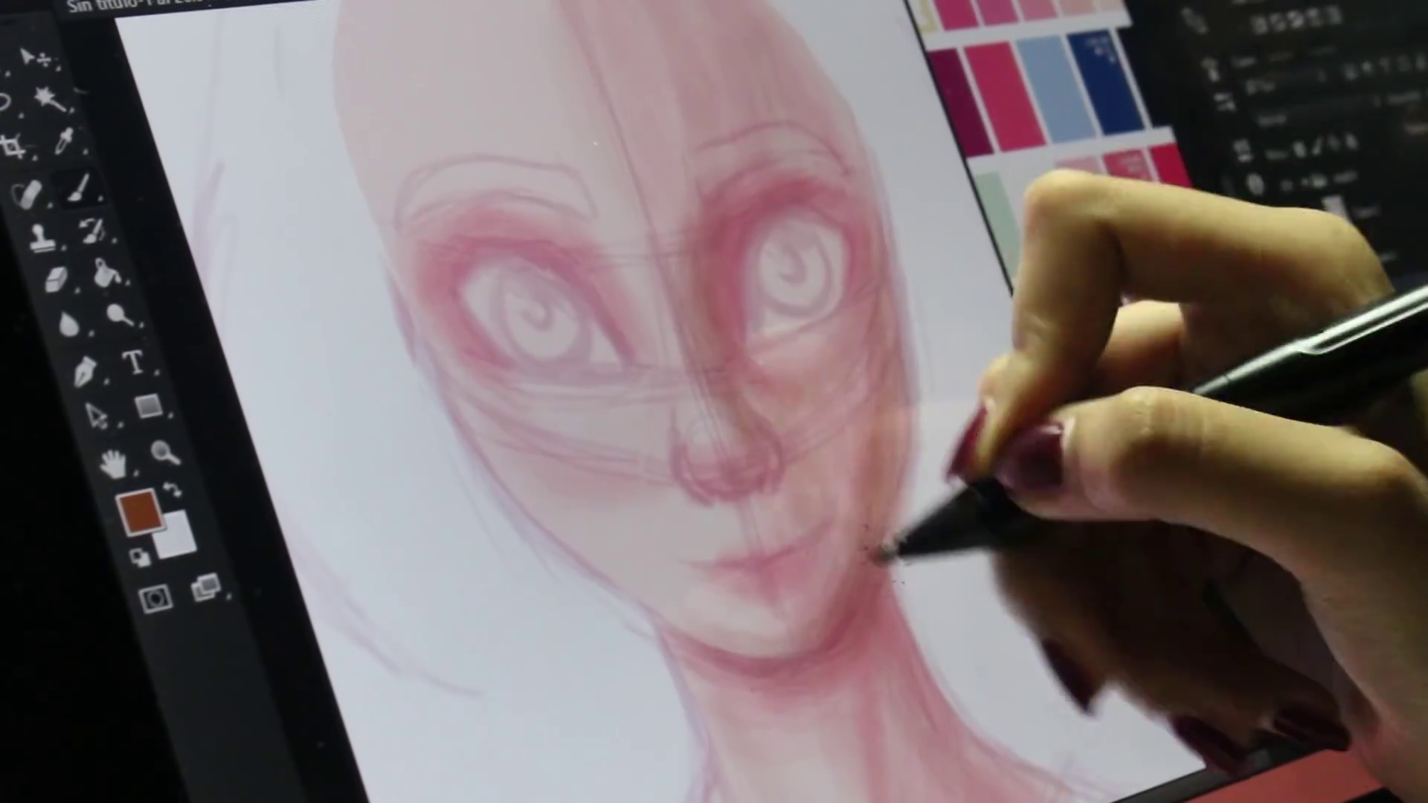
# Choose another brush preset and paint shading over the bridge of the nose.
pyautogui.rightClick(885, 551)
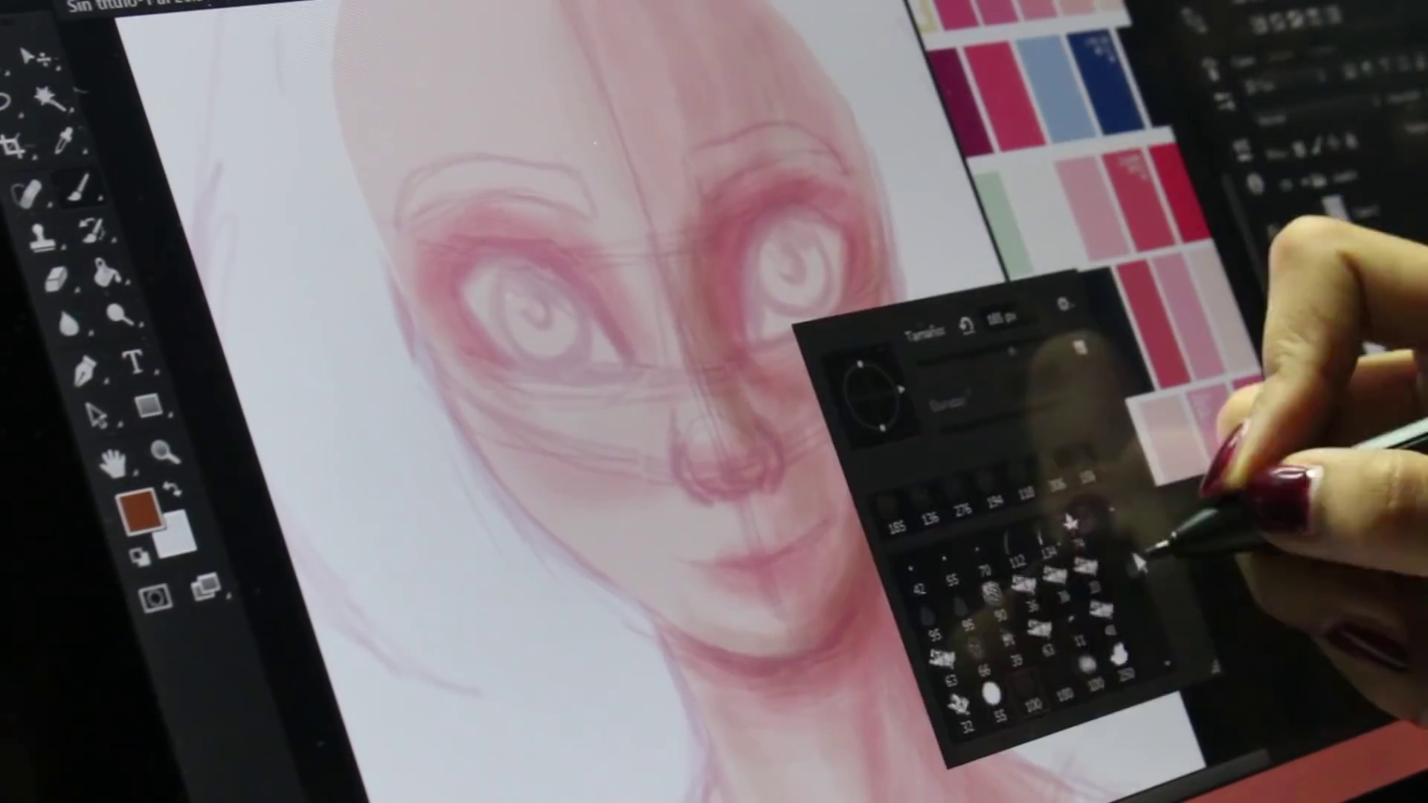
pyautogui.click(1148, 479)
pyautogui.click(733, 368)
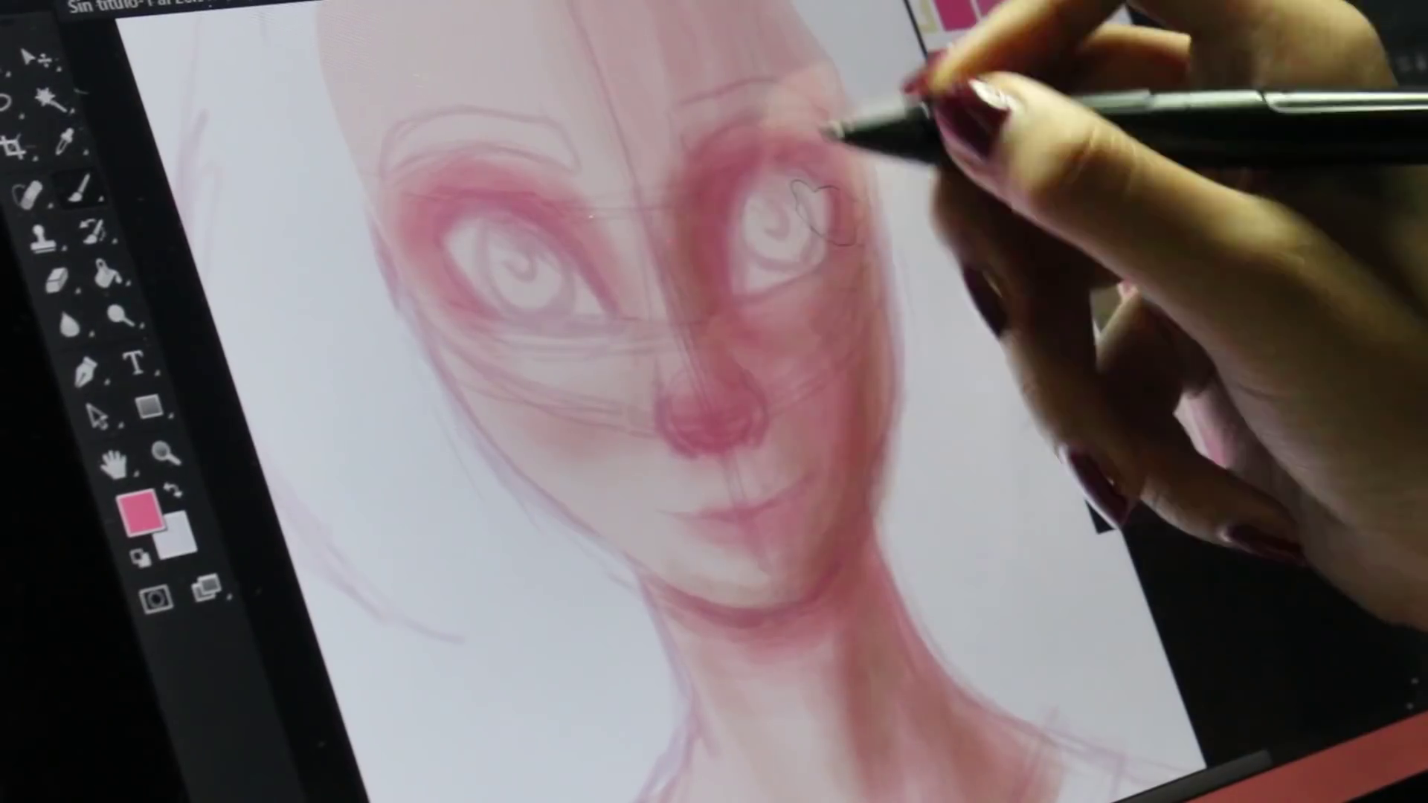
# Switch the foreground colour with the on-canvas colour picker and brush a dark purple stroke.
pyautogui.keyDown('alt'); pyautogui.keyDown('shift'); pyautogui.rightClick(866, 271); pyautogui.keyUp('shift'); pyautogui.keyUp('alt')
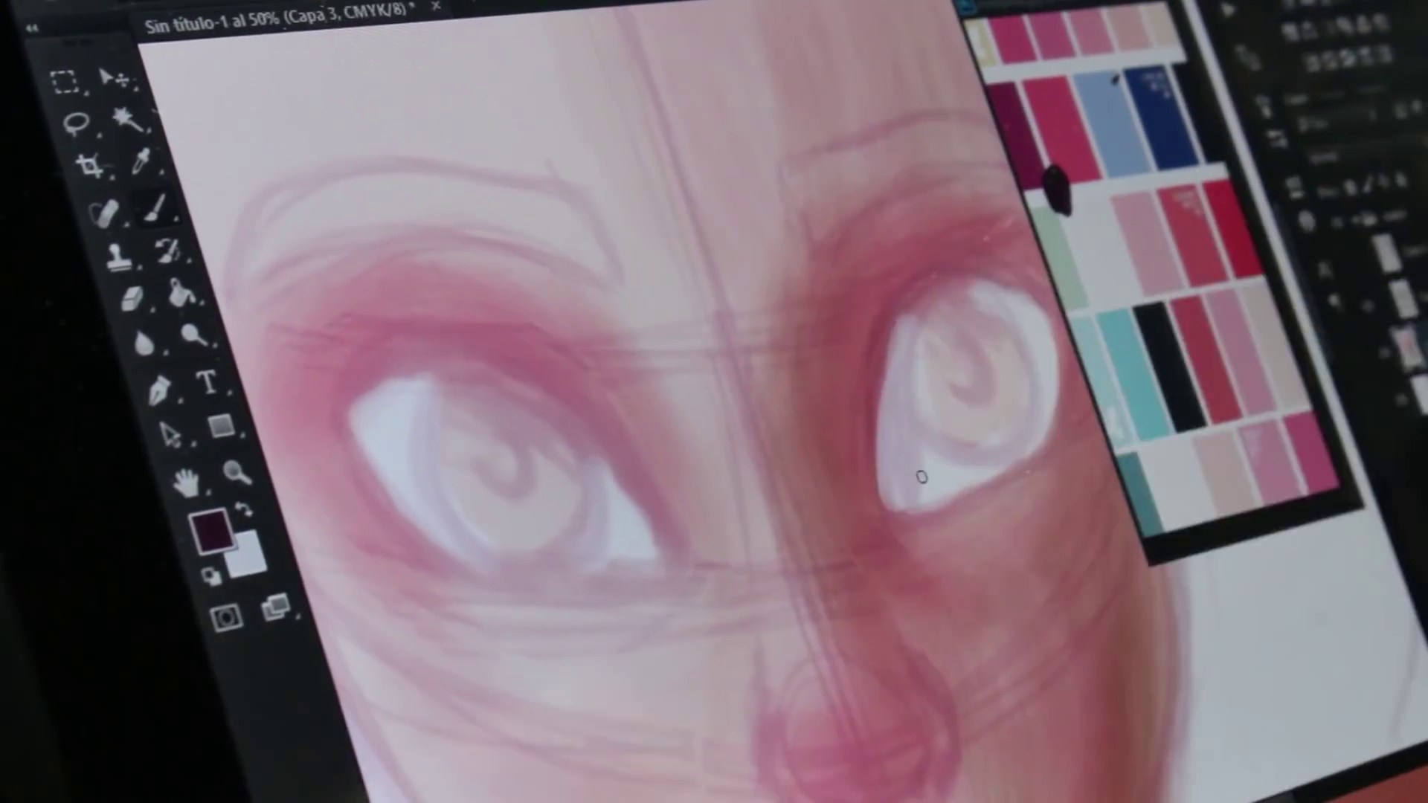
pyautogui.moveTo(1052, 186); pyautogui.dragTo(1026, 82)
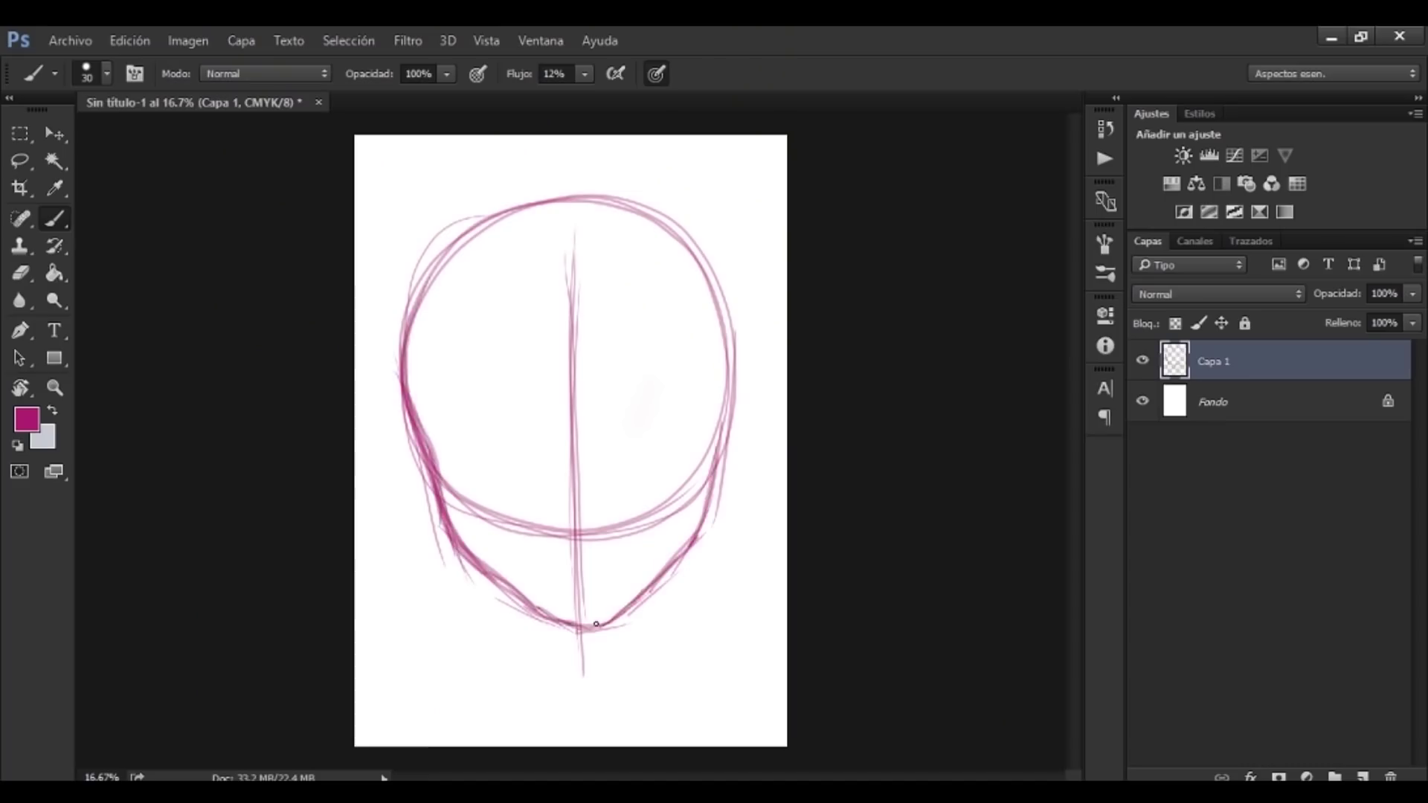
# Sketch two horizontal eye guidelines across the face and outline the right-hand eye between them.
pyautogui.scroll(2, 572, 469)
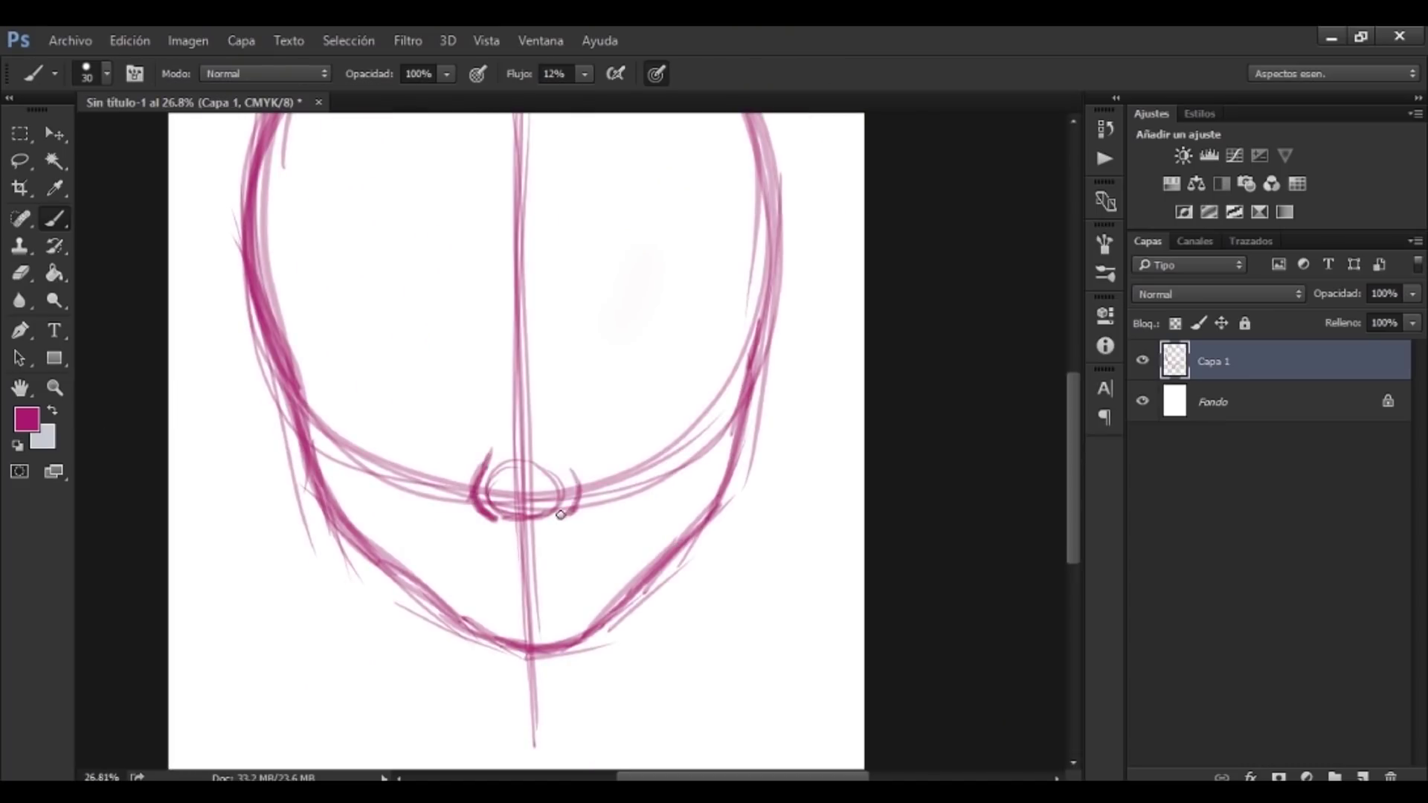
pyautogui.moveTo(291, 392); pyautogui.dragTo(744, 375)
pyautogui.moveTo(271, 294); pyautogui.dragTo(740, 288)
pyautogui.moveTo(625, 335); pyautogui.dragTo(602, 411)
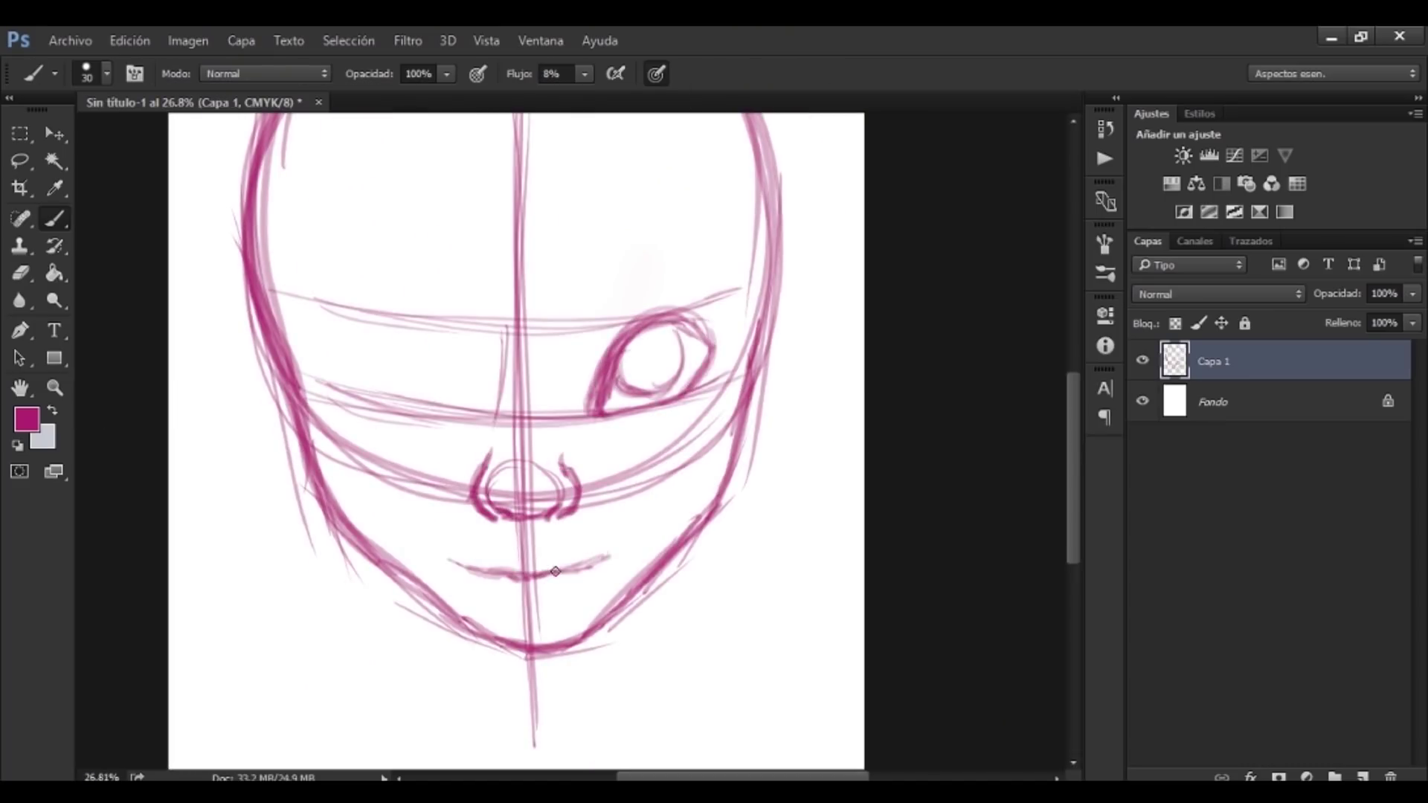
# Flip the face sketch horizontally and sketch the missing eye on its right-hand side.
pyautogui.hotkey('ctrl', 't')
pyautogui.press('Return')
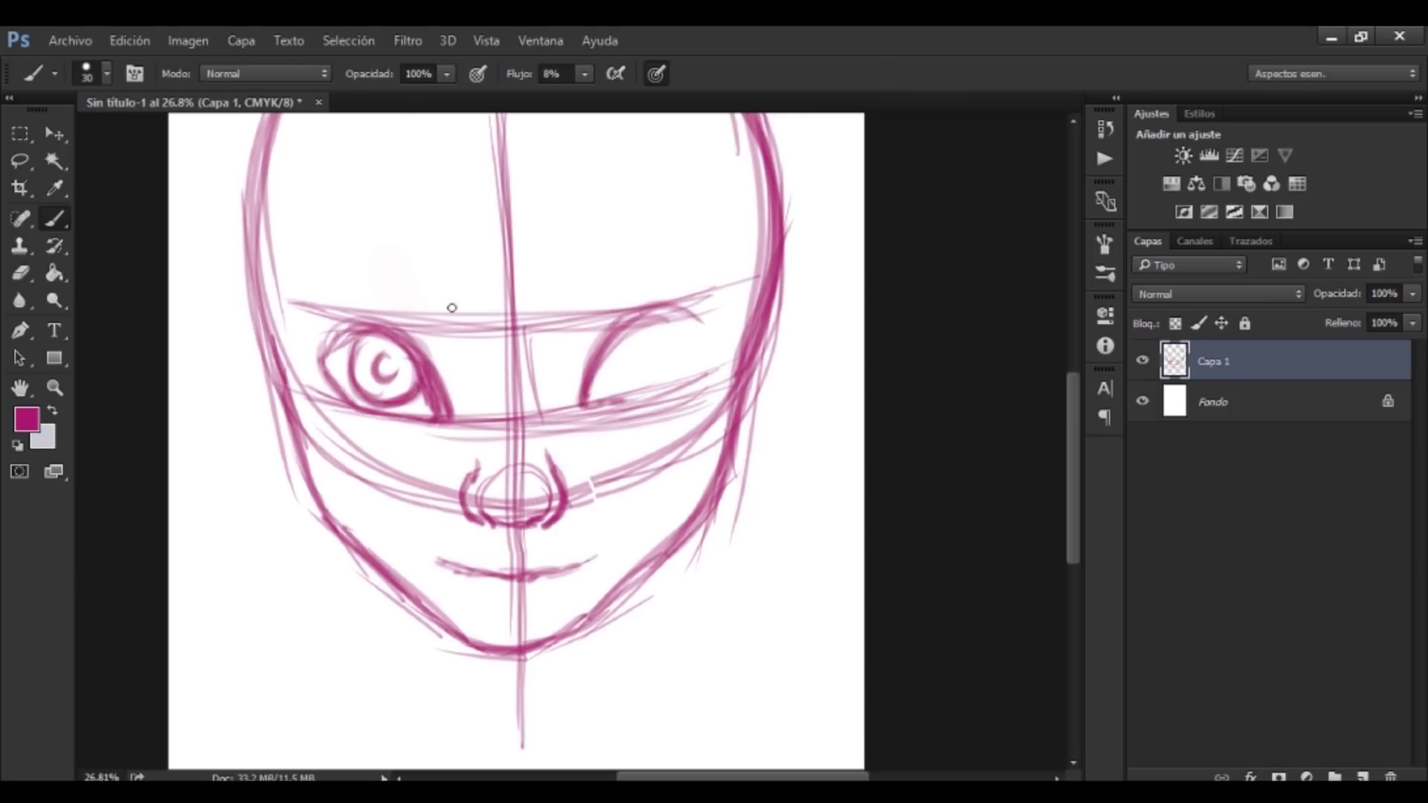
pyautogui.moveTo(651, 394); pyautogui.dragTo(610, 335)
# Select the left-hand eye with the Lasso and adjust its position and width with Free Transform.
pyautogui.press('l')
pyautogui.moveTo(327, 297); pyautogui.dragTo(331, 439)
pyautogui.hotkey('ctrl', 't')
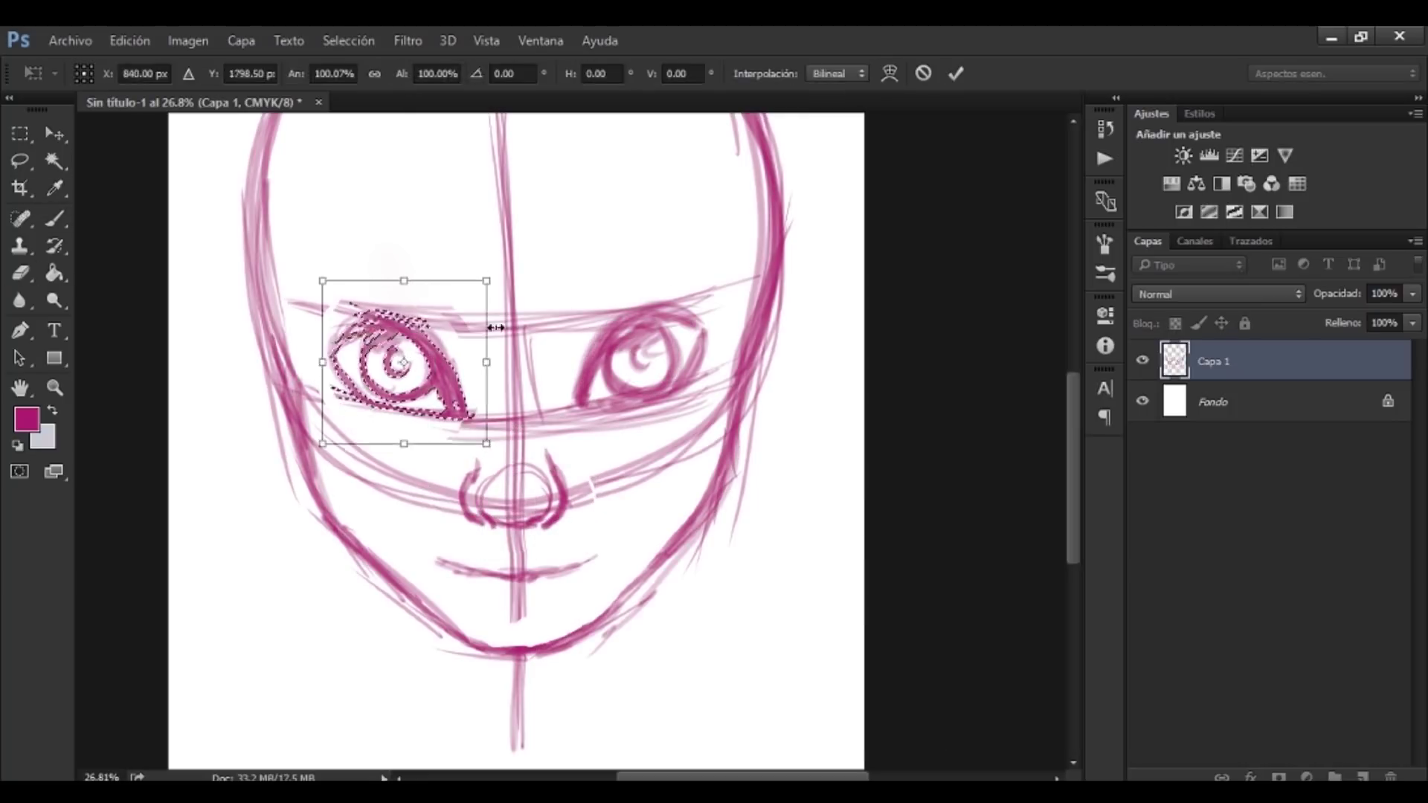
pyautogui.moveTo(510, 437); pyautogui.dragTo(520, 443)
pyautogui.press('Return')
pyautogui.press('b')
# Select both eyes with the Lasso, move them slightly down the face and touch up the right-hand eye's upper lid.
pyautogui.press('l')
pyautogui.moveTo(577, 332); pyautogui.dragTo(718, 386)
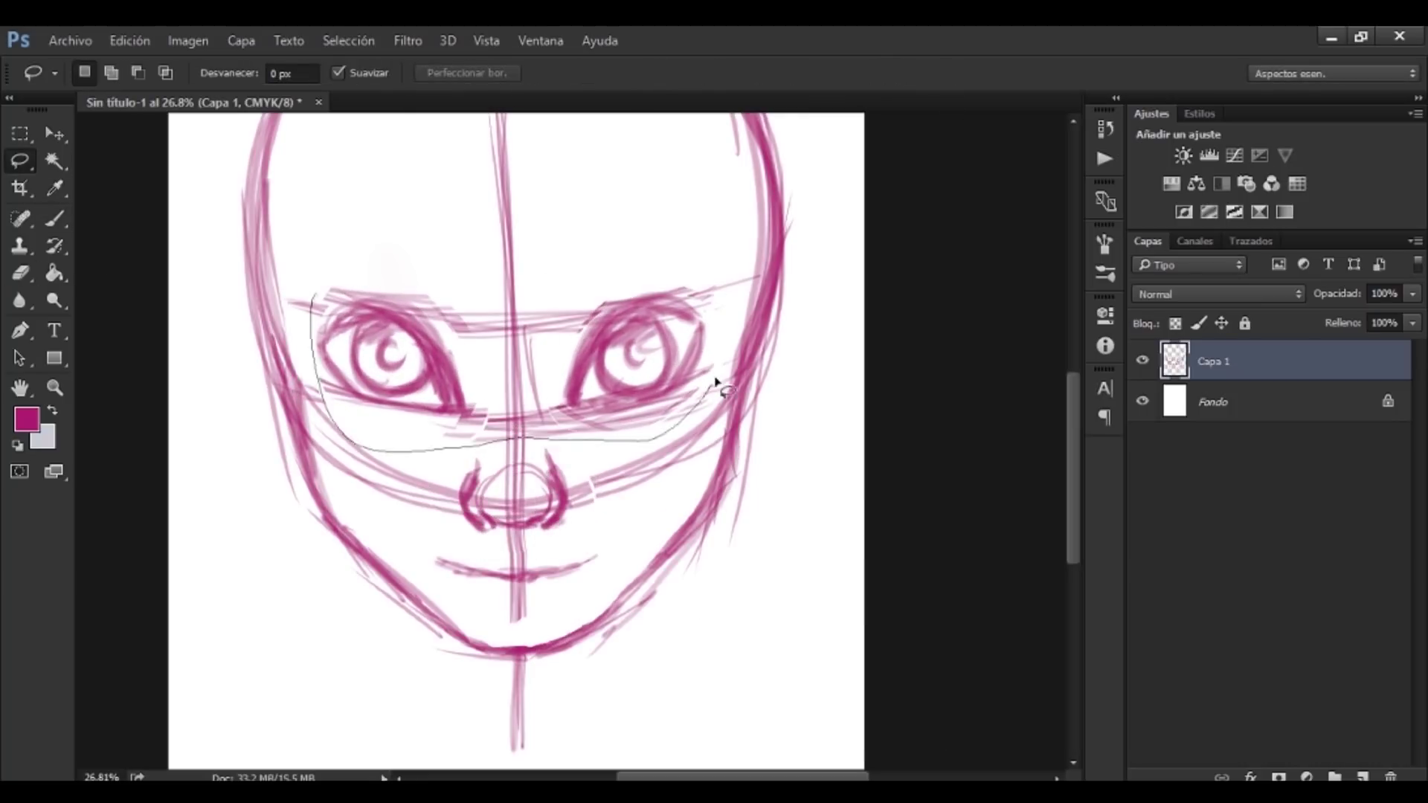
pyautogui.press('b')
pyautogui.moveTo(669, 319); pyautogui.dragTo(701, 343)
pyautogui.hotkey('ctrl', '-')
pyautogui.hotkey('ctrl', '+')
pyautogui.moveTo(383, 494); pyautogui.dragTo(446, 744)
pyautogui.click(1105, 128)
pyautogui.click(977, 241)
pyautogui.click(1045, 115)
# Sketch a hand resting against the chin, with its wrist and forearm, on a new layer.
pyautogui.hotkey('ctrl', 'shift', 'alt', 'n')
pyautogui.moveTo(457, 472); pyautogui.dragTo(500, 595)
pyautogui.moveTo(625, 530); pyautogui.dragTo(647, 766)
pyautogui.moveTo(519, 506); pyautogui.dragTo(543, 520)
pyautogui.moveTo(662, 584); pyautogui.dragTo(619, 575)
pyautogui.moveTo(423, 599); pyautogui.dragTo(391, 523)
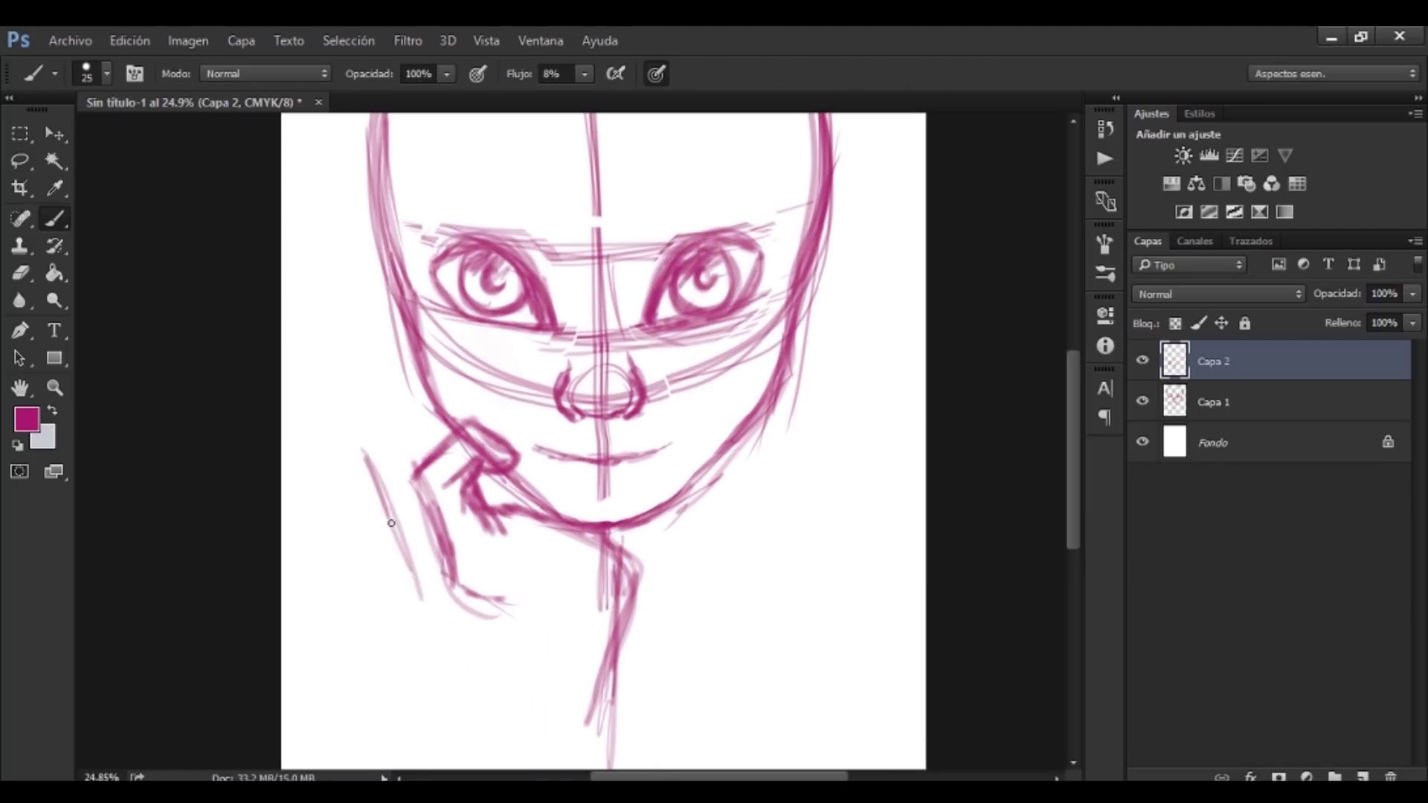
# Undo the hand sketch and its layer, stepping through the history to return to the plain face sketch.
pyautogui.scroll(-5, 529, 573)
pyautogui.scroll(4, 819, 632)
pyautogui.hotkey('ctrl', 'alt', 'z')
pyautogui.hotkey('ctrl', 'alt', 'z')
pyautogui.hotkey('ctrl', 'alt', 'z')
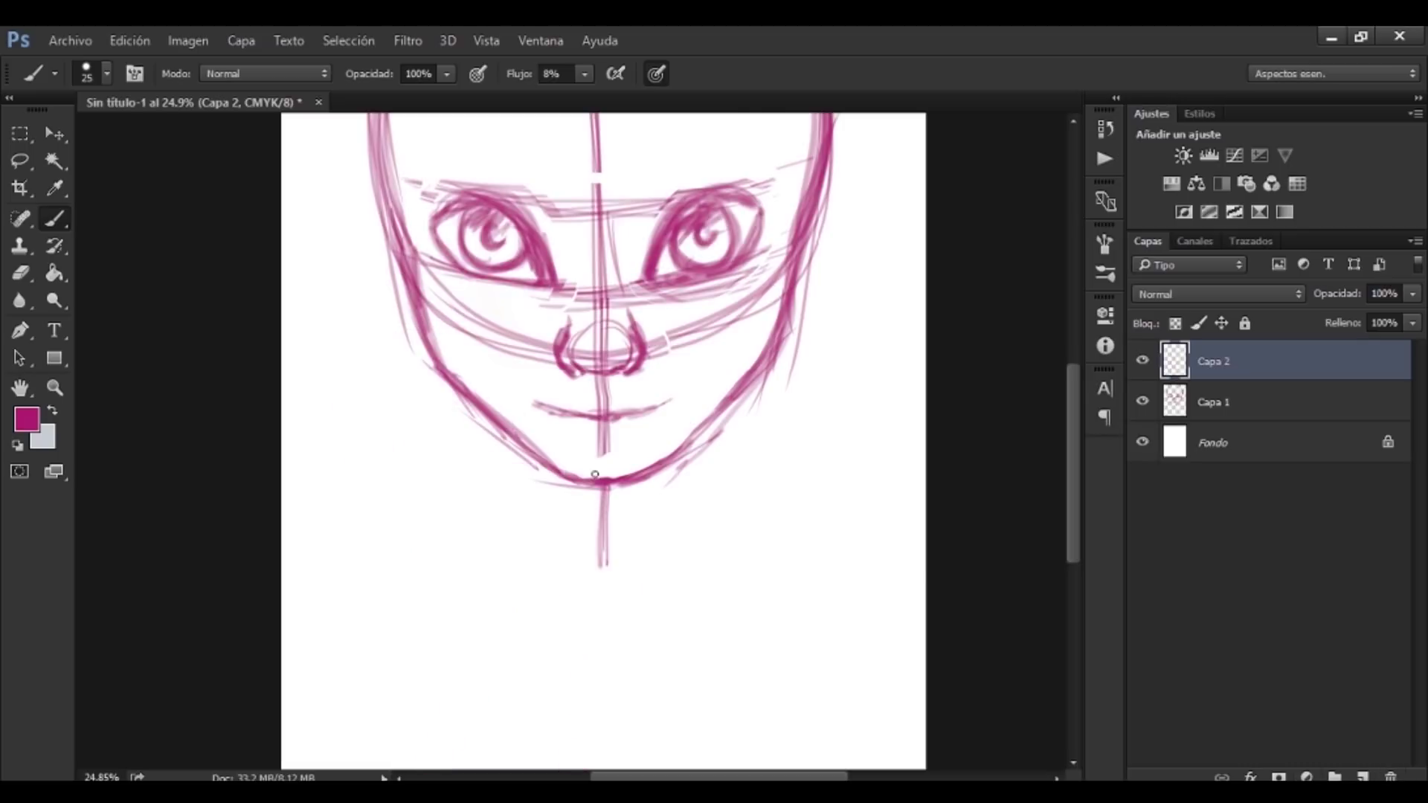
pyautogui.hotkey('ctrl', 'alt', 'z')
pyautogui.hotkey('ctrl', 'alt', 'z')
pyautogui.hotkey('ctrl', 'alt', 'z')
pyautogui.click(1104, 128)
pyautogui.hotkey('ctrl', 'shift', 'z')
pyautogui.hotkey('ctrl', 'shift', 'z')
pyautogui.hotkey('ctrl', 'shift', 'z')
# Rotate the face sketch by -0.66° with Free Transform and sketch the neck and shoulders below the chin.
pyautogui.click(1046, 115)
pyautogui.hotkey('ctrl', 't')
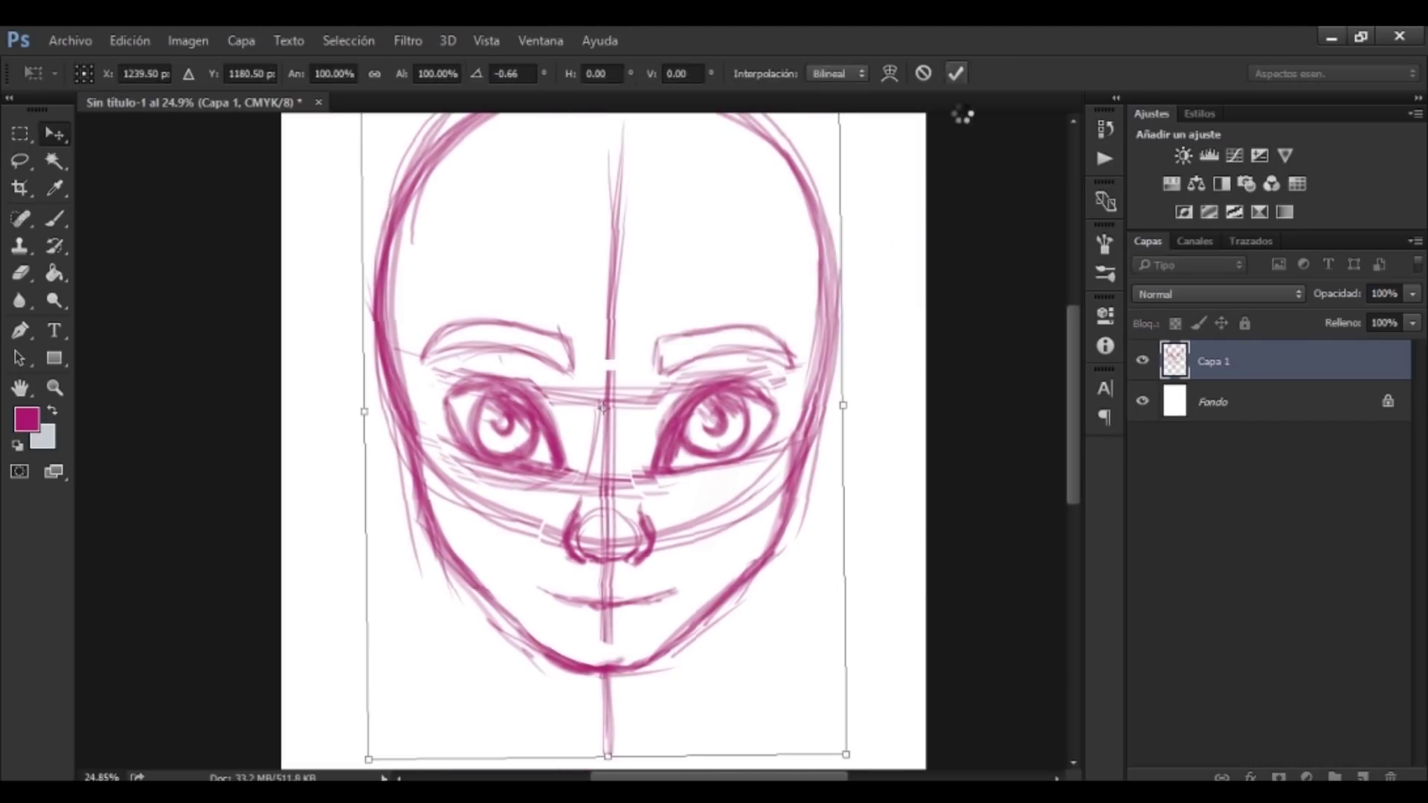
pyautogui.hotkey('ctrl', '0')
pyautogui.press('Escape')
pyautogui.moveTo(725, 430)
pyautogui.mouseDown()
pyautogui.moveTo(737, 437)
pyautogui.moveTo(695, 574)
pyautogui.moveTo(655, 447)
pyautogui.mouseUp()
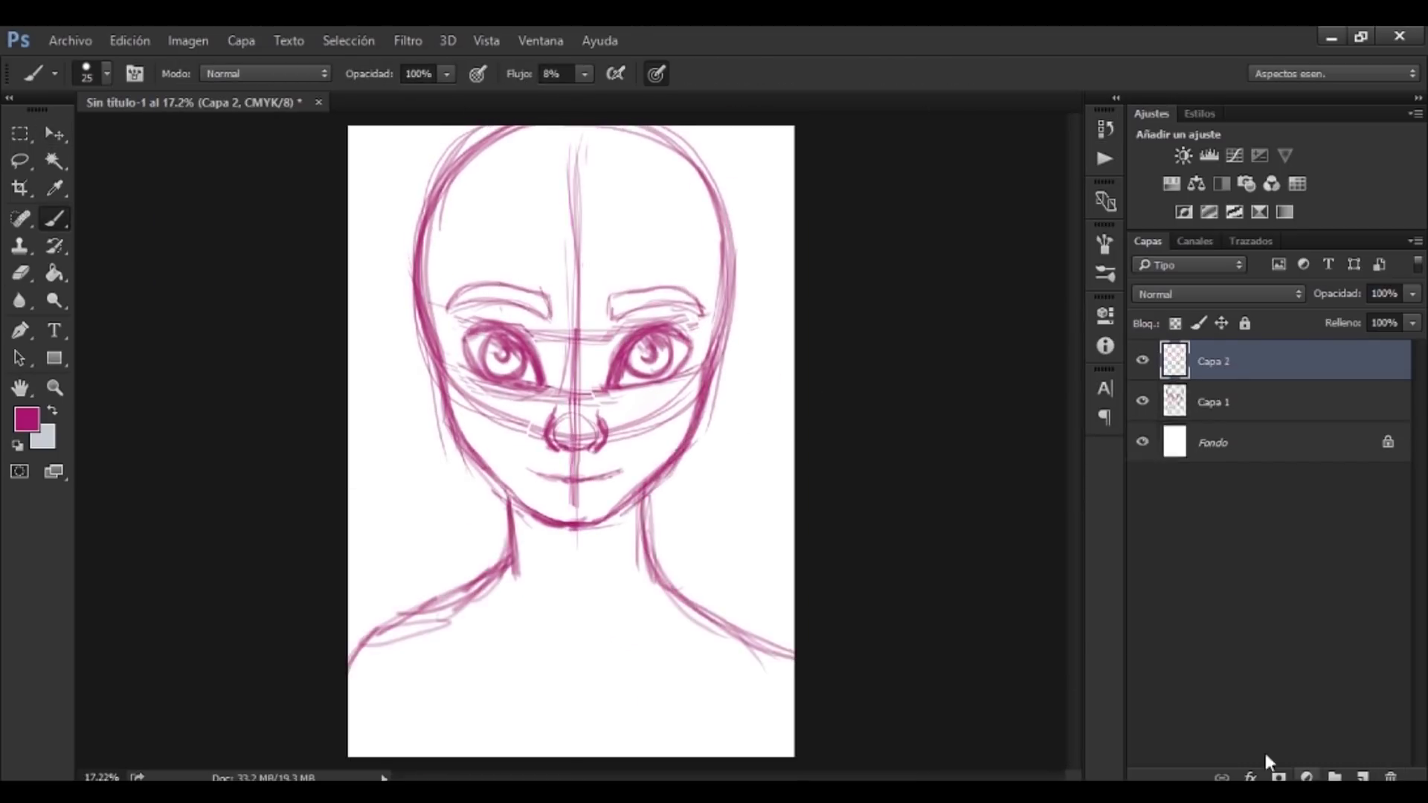
# Sketch chin-length hair with a swept fringe on Capa 2 and outline a wide neckline collar on Capa 1.
pyautogui.moveTo(416, 193); pyautogui.dragTo(372, 484)
pyautogui.moveTo(566, 149); pyautogui.dragTo(476, 342)
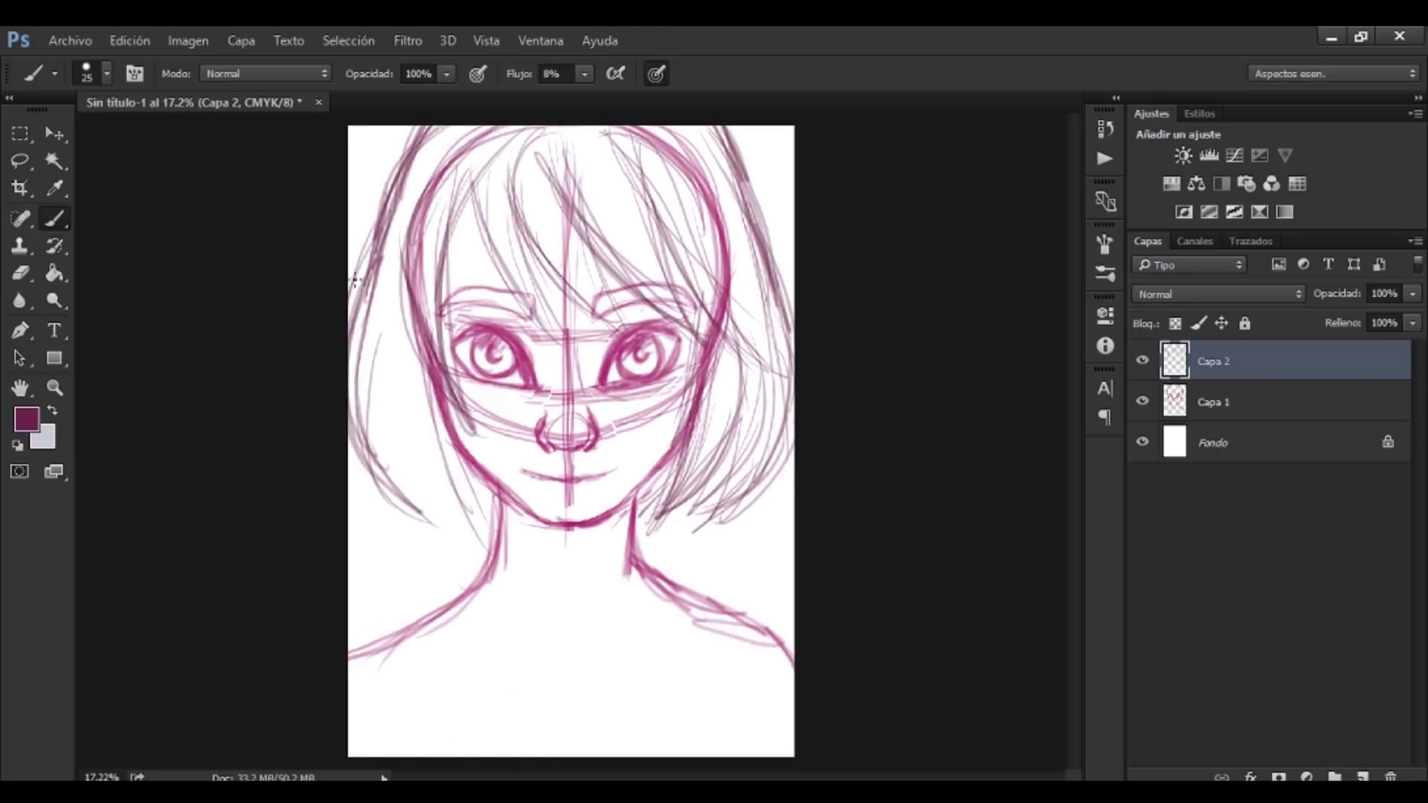
pyautogui.moveTo(355, 280)
pyautogui.mouseDown()
pyautogui.moveTo(417, 461)
pyautogui.moveTo(670, 223)
pyautogui.mouseUp()
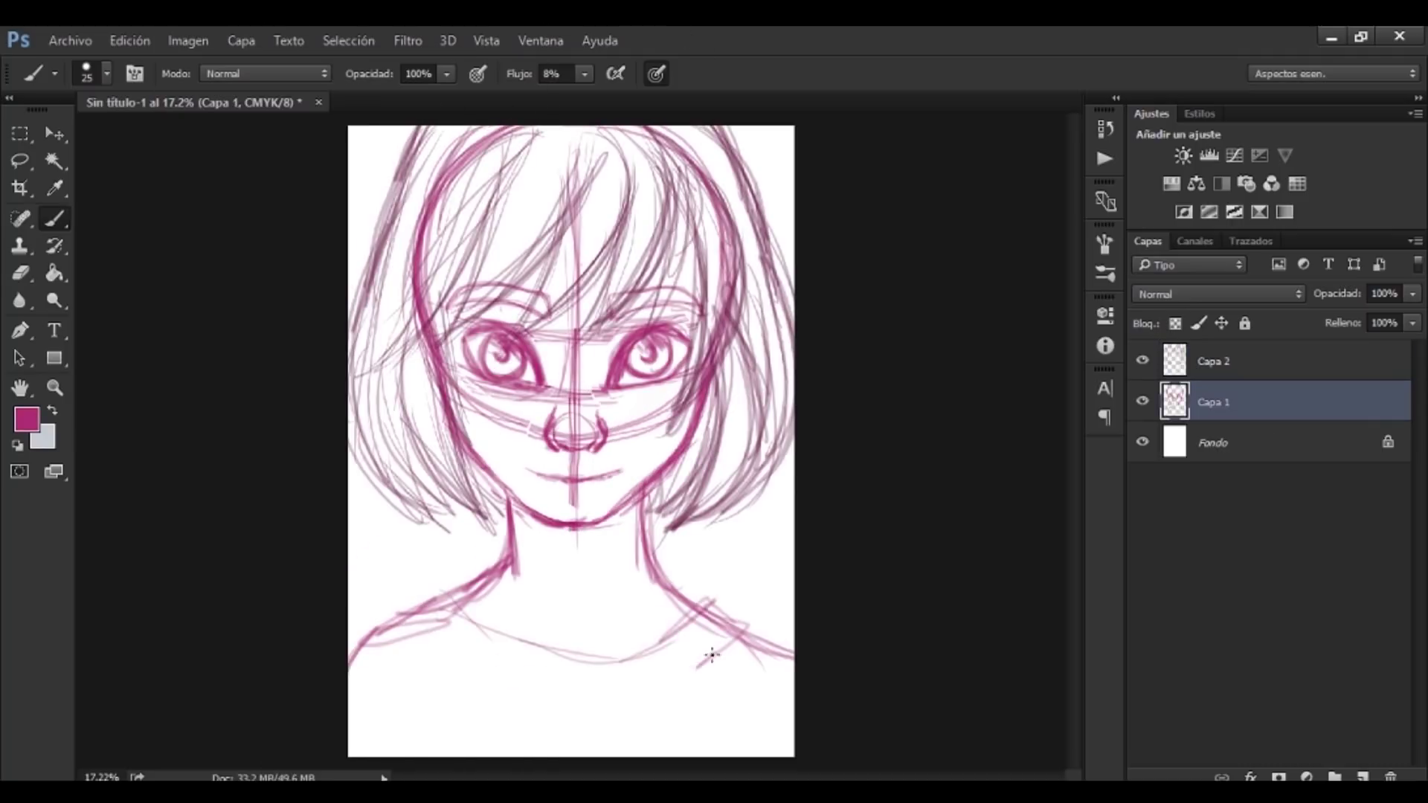
pyautogui.moveTo(708, 653); pyautogui.dragTo(416, 617)
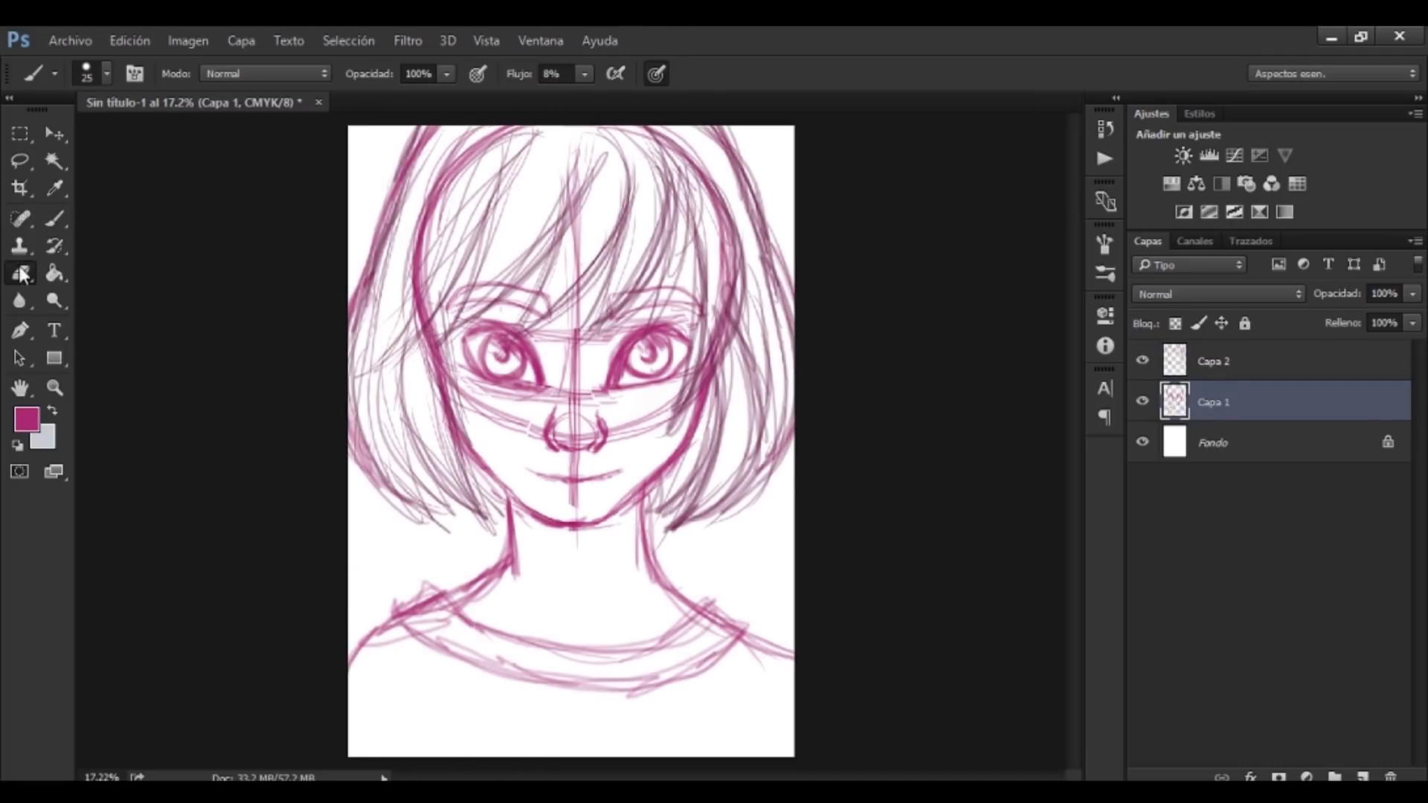
pyautogui.click(1213, 361)
pyautogui.moveTo(372, 216)
pyautogui.mouseDown()
pyautogui.moveTo(416, 476)
pyautogui.moveTo(385, 483)
pyautogui.moveTo(714, 224)
pyautogui.mouseUp()
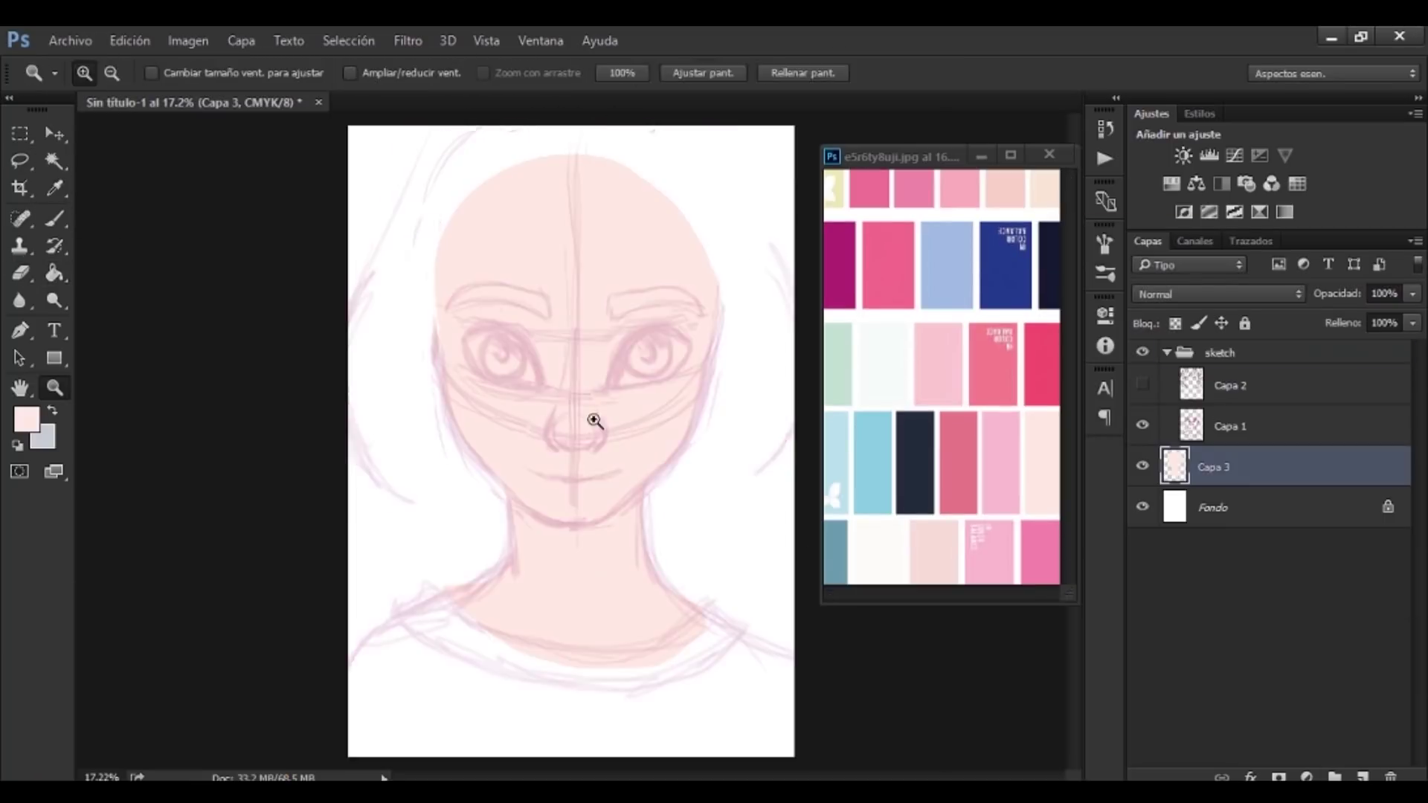
# Shade the eye sockets, nose, cheeks, lips and neck in soft pink on Capa 3 with a textured brush.
pyautogui.click(594, 421)
pyautogui.press('b')
pyautogui.click(1106, 274)
pyautogui.moveTo(580, 327)
pyautogui.mouseDown()
pyautogui.moveTo(424, 380)
pyautogui.moveTo(521, 387)
pyautogui.mouseUp()
pyautogui.moveTo(893, 156); pyautogui.dragTo(863, 134)
pyautogui.moveTo(565, 224); pyautogui.dragTo(606, 255)
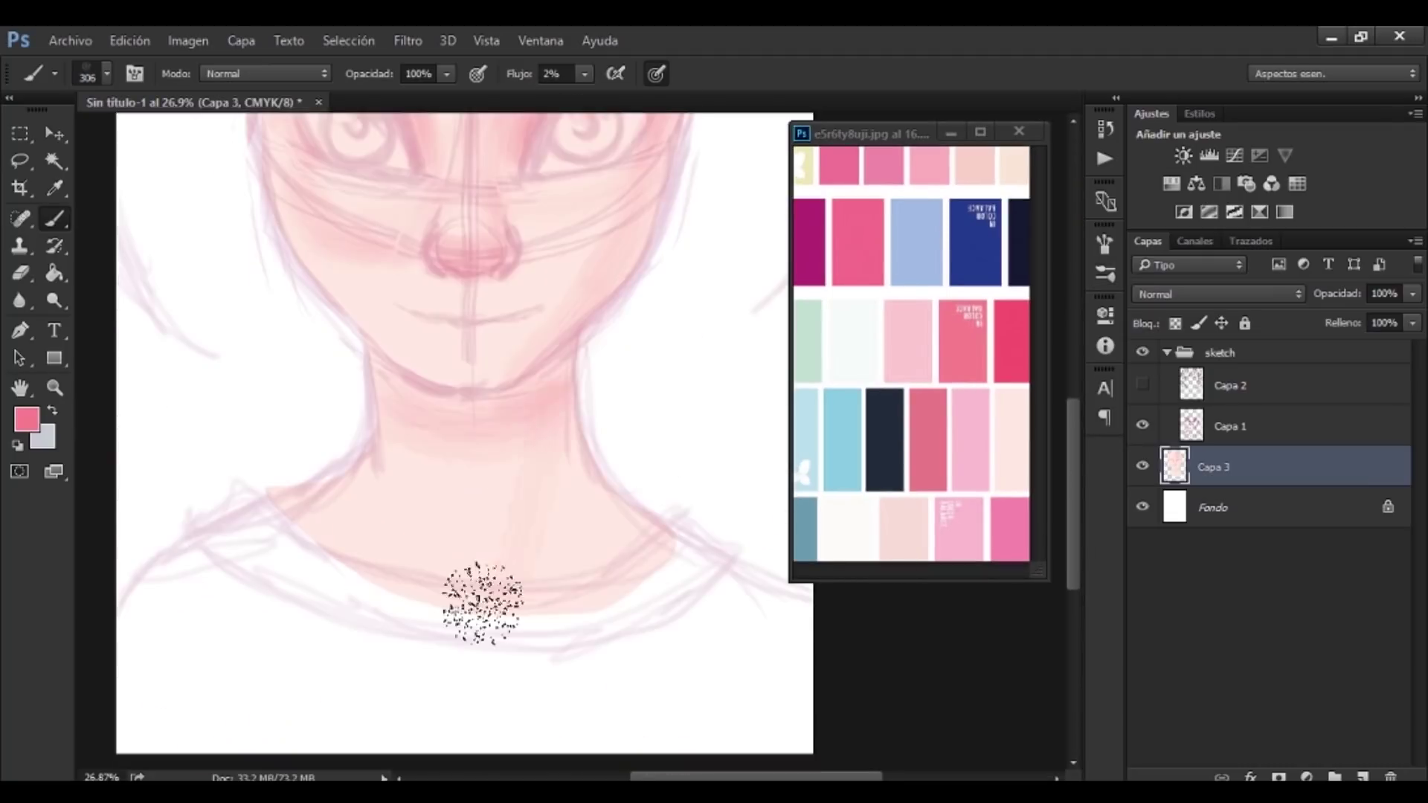
pyautogui.moveTo(520, 596); pyautogui.dragTo(658, 342)
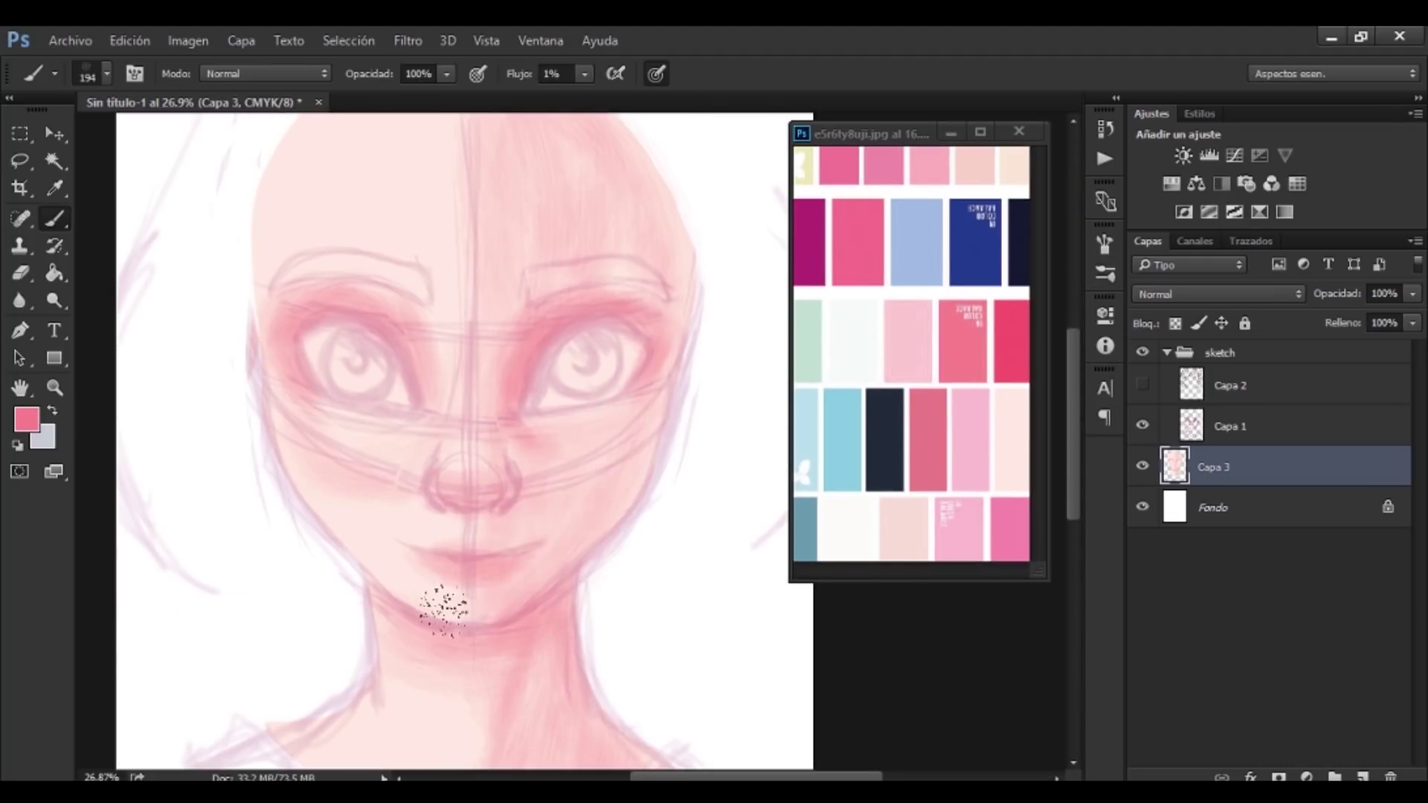
# Choose a brown colour and shade the jaw, face edge and neck with an enlarged textured brush.
pyautogui.click(27, 420)
pyautogui.click(1364, 283)
pyautogui.press(']')
pyautogui.press(']')
pyautogui.press(']')
pyautogui.press(']')
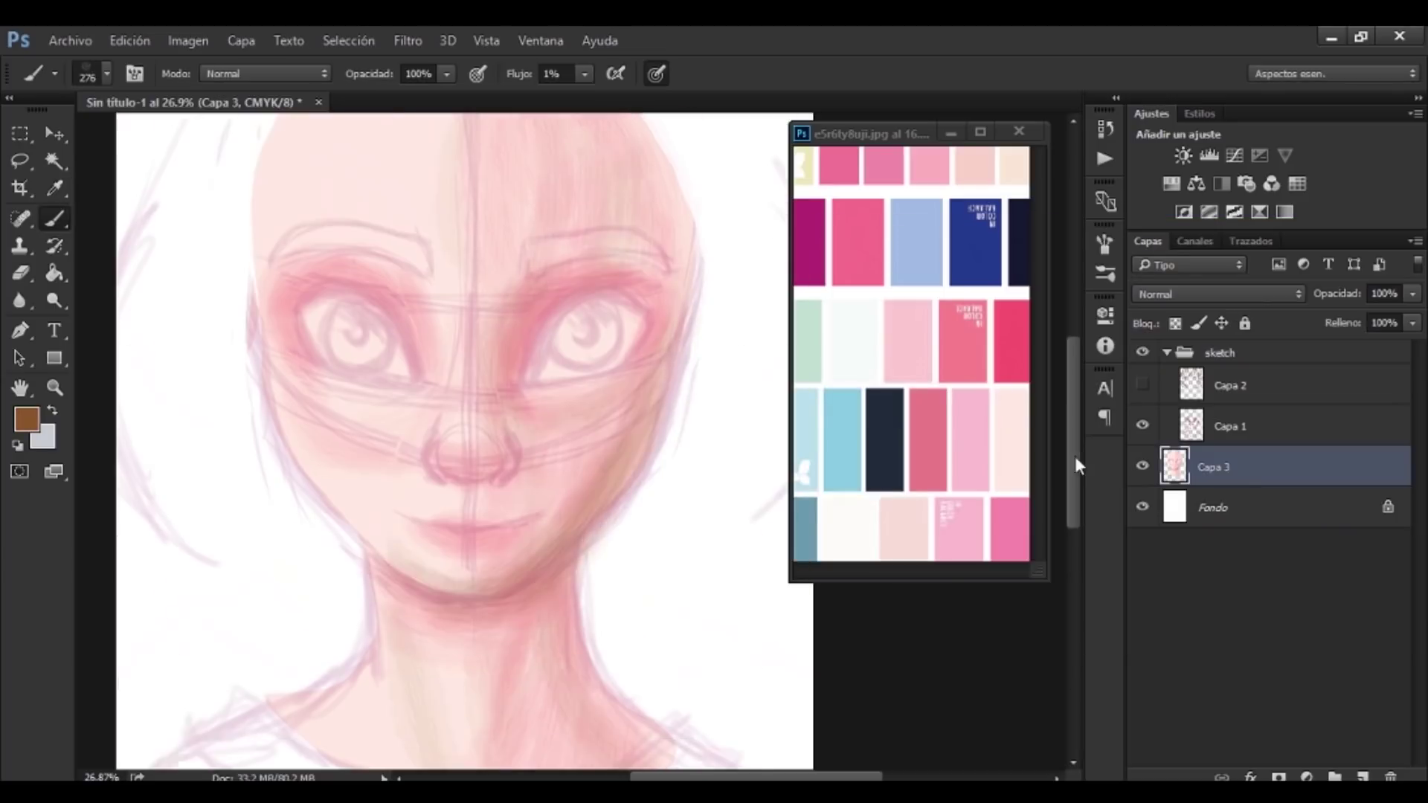
# Deepen the brown shading on the nose bridge and right half of the face with a 250 px brush, and blush the nose pink.
pyautogui.click(1105, 274)
pyautogui.click(666, 562)
pyautogui.moveTo(491, 171); pyautogui.dragTo(430, 197)
pyautogui.press('F5')
pyautogui.hotkey('ctrl', 'z')
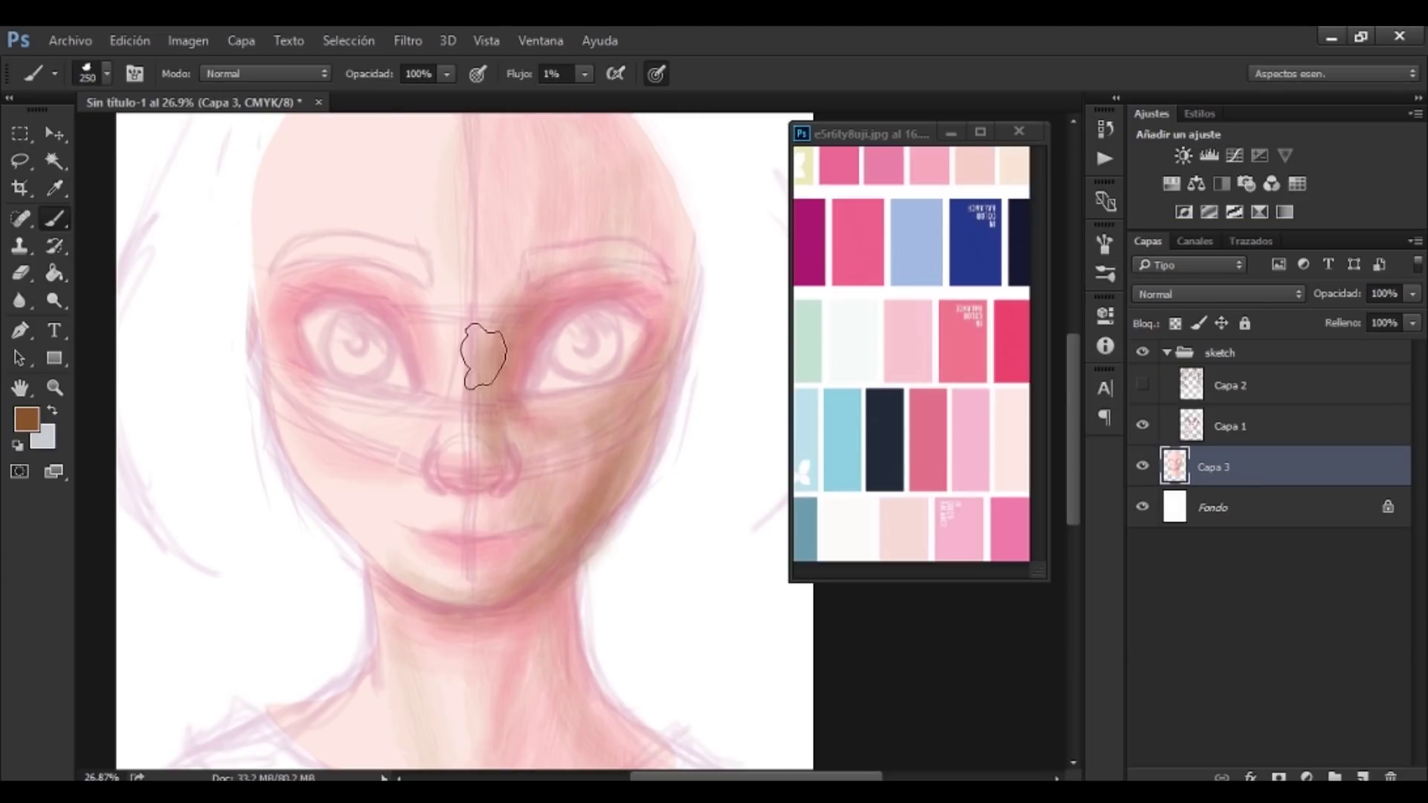
pyautogui.keyDown('alt'); pyautogui.click(972, 335); pyautogui.keyUp('alt')
pyautogui.moveTo(461, 439); pyautogui.dragTo(511, 399)
# Line both eyes and the nostrils in dark purple, and fill the eyes with white and flat grey irises.
pyautogui.press('z')
pyautogui.moveTo(612, 321)
pyautogui.mouseDown()
pyautogui.moveTo(681, 406)
pyautogui.moveTo(396, 319)
pyautogui.mouseUp()
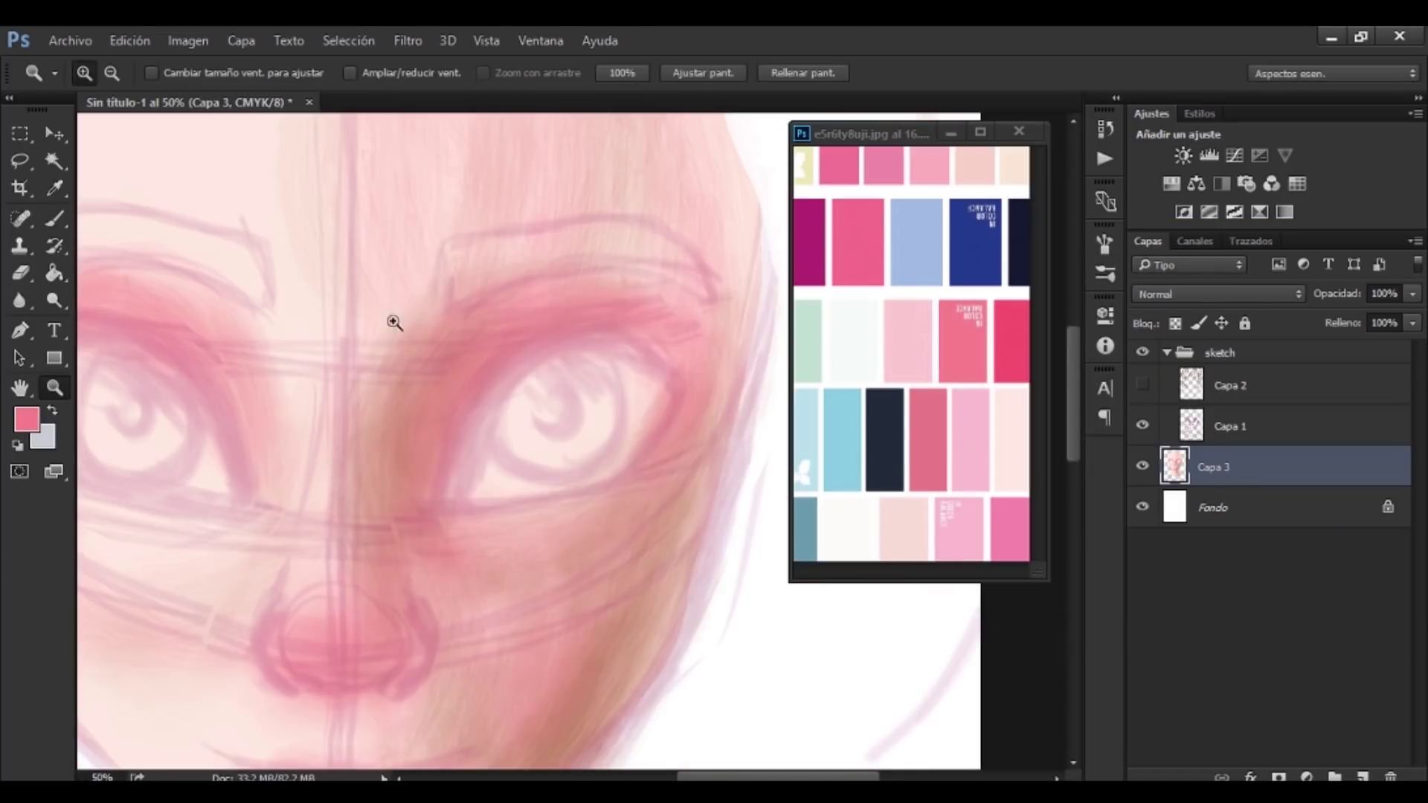
pyautogui.press('b')
pyautogui.rightClick(501, 357)
pyautogui.moveTo(171, 379); pyautogui.dragTo(214, 426)
pyautogui.moveTo(595, 357)
pyautogui.mouseDown()
pyautogui.moveTo(592, 478)
pyautogui.moveTo(755, 364)
pyautogui.mouseUp()
pyautogui.press('r')
pyautogui.click(615, 408)
pyautogui.click(598, 313)
pyautogui.press('b')
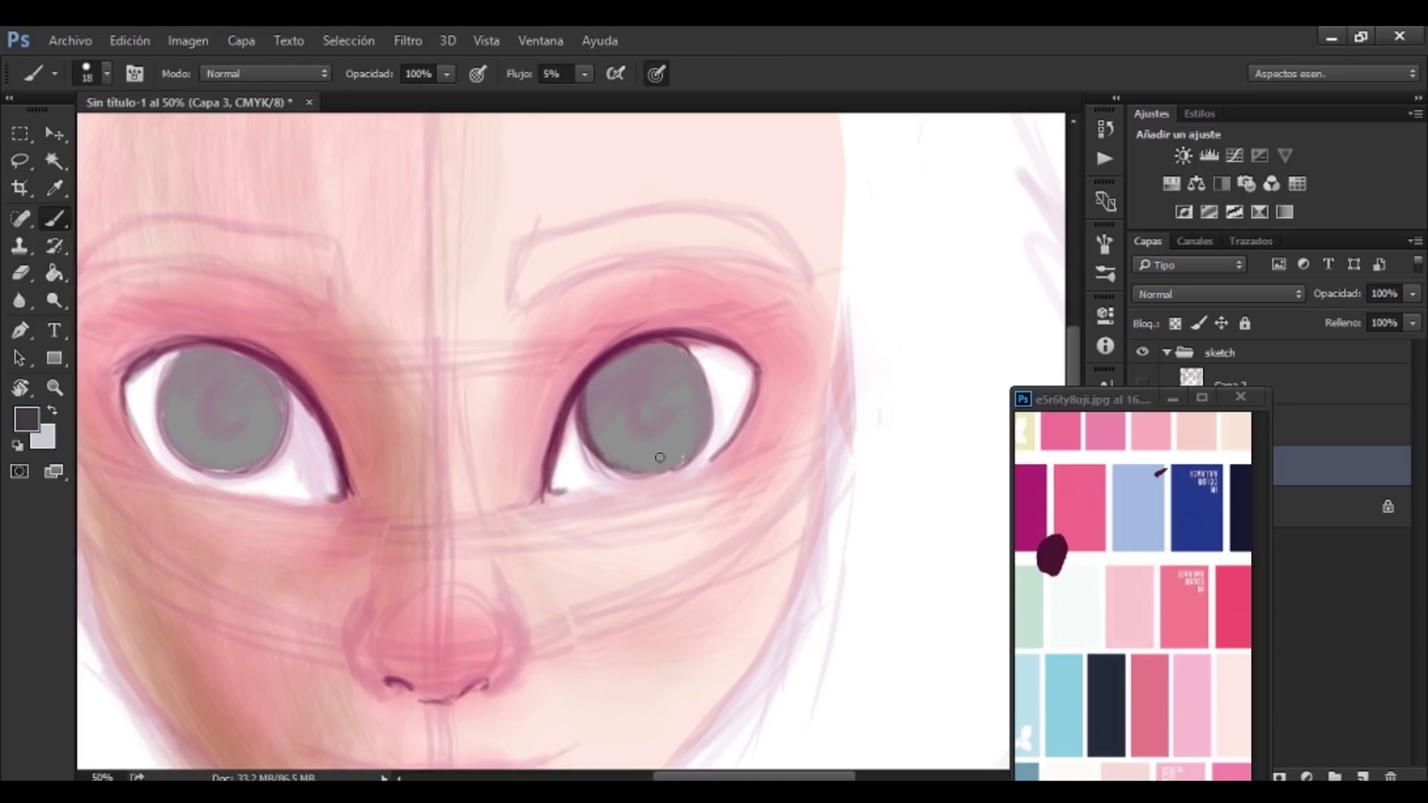
# Shade the whites of both eyes in beige-grey tones with a larger soft brush.
pyautogui.click(26, 419)
pyautogui.moveTo(883, 357); pyautogui.dragTo(868, 360)
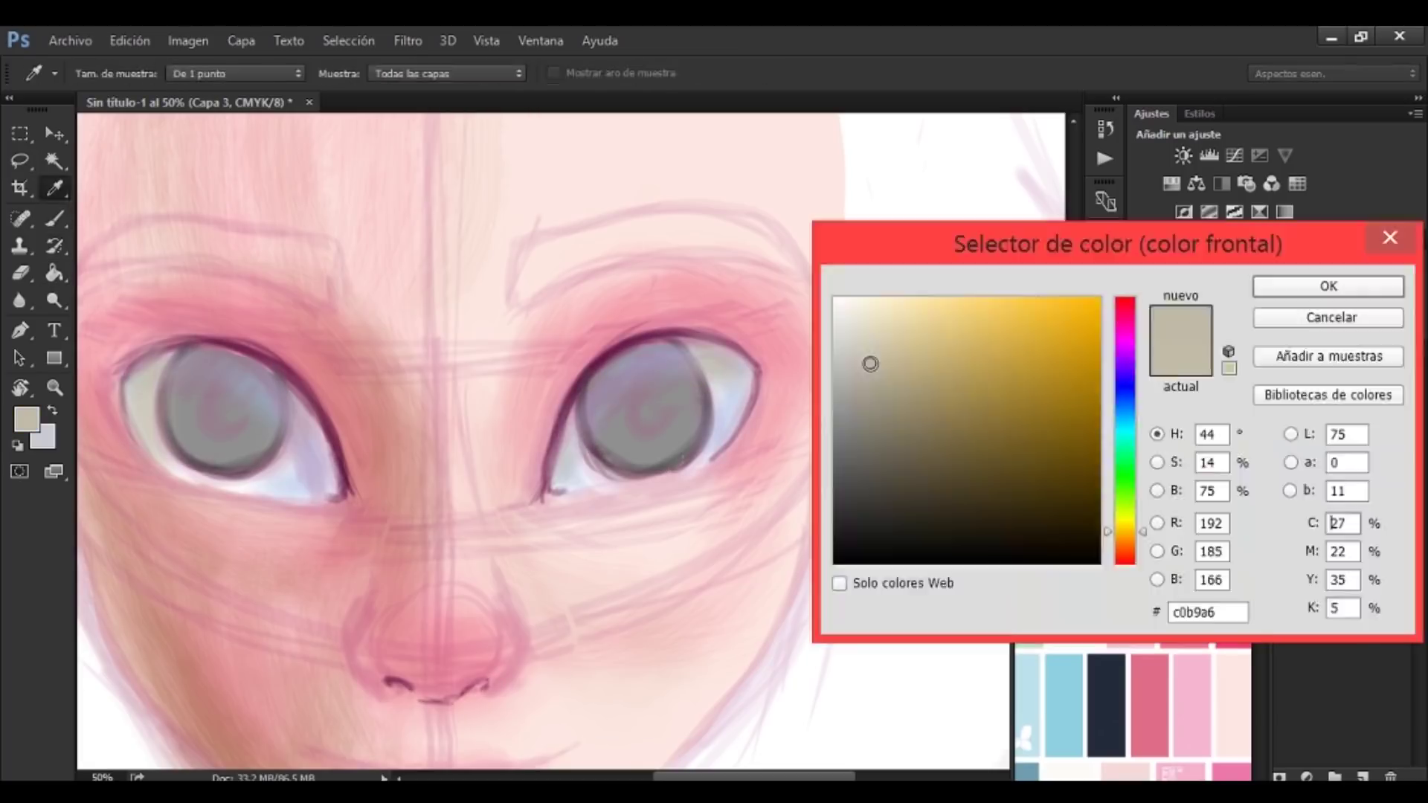
pyautogui.click(1277, 284)
pyautogui.press(']')
pyautogui.press(']')
pyautogui.press(']')
pyautogui.moveTo(298, 476); pyautogui.dragTo(579, 484)
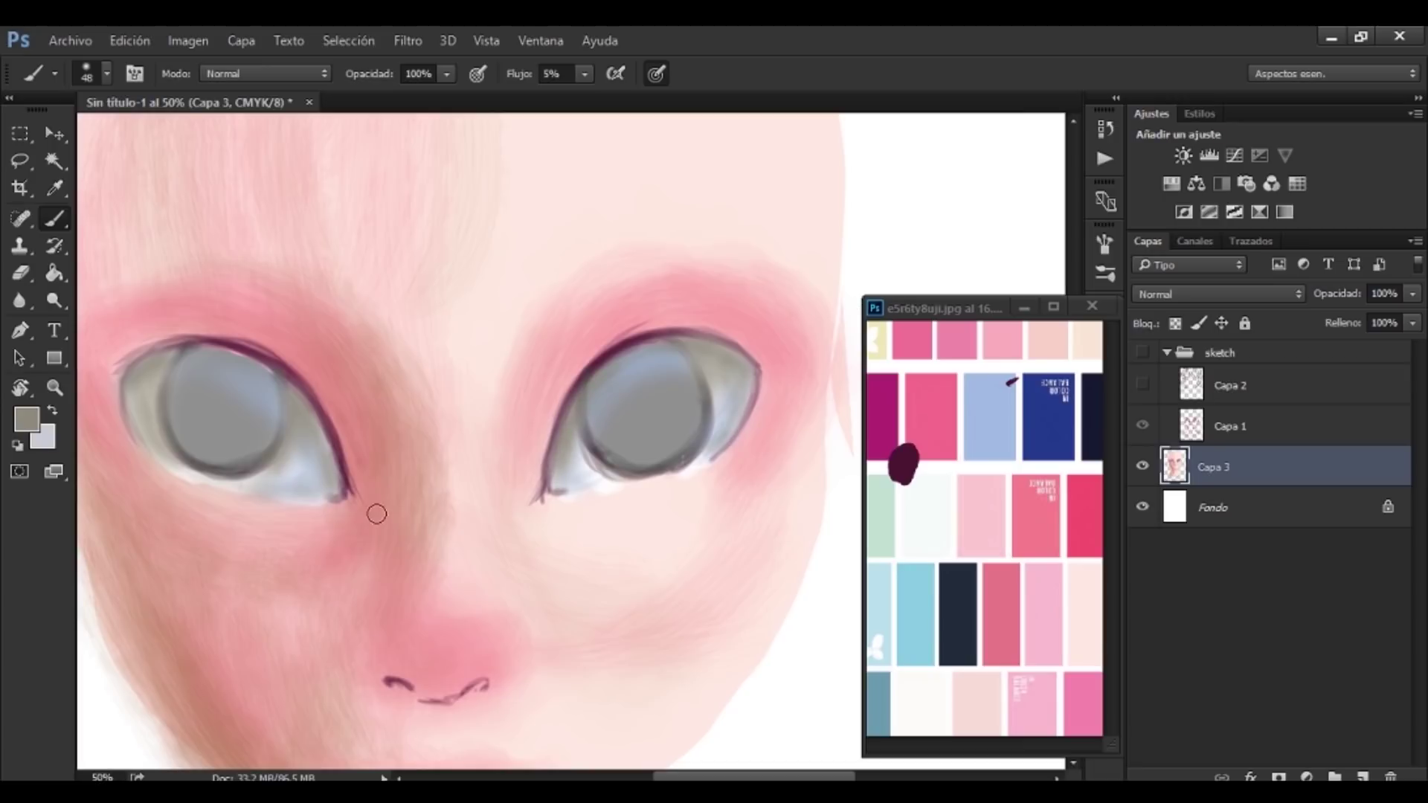
pyautogui.click(26, 418)
pyautogui.click(1290, 291)
# Sample the dark purple from the palette image and deepen the eye contours, outer face edge and nostrils.
pyautogui.keyDown('alt'); pyautogui.click(904, 463); pyautogui.keyUp('alt')
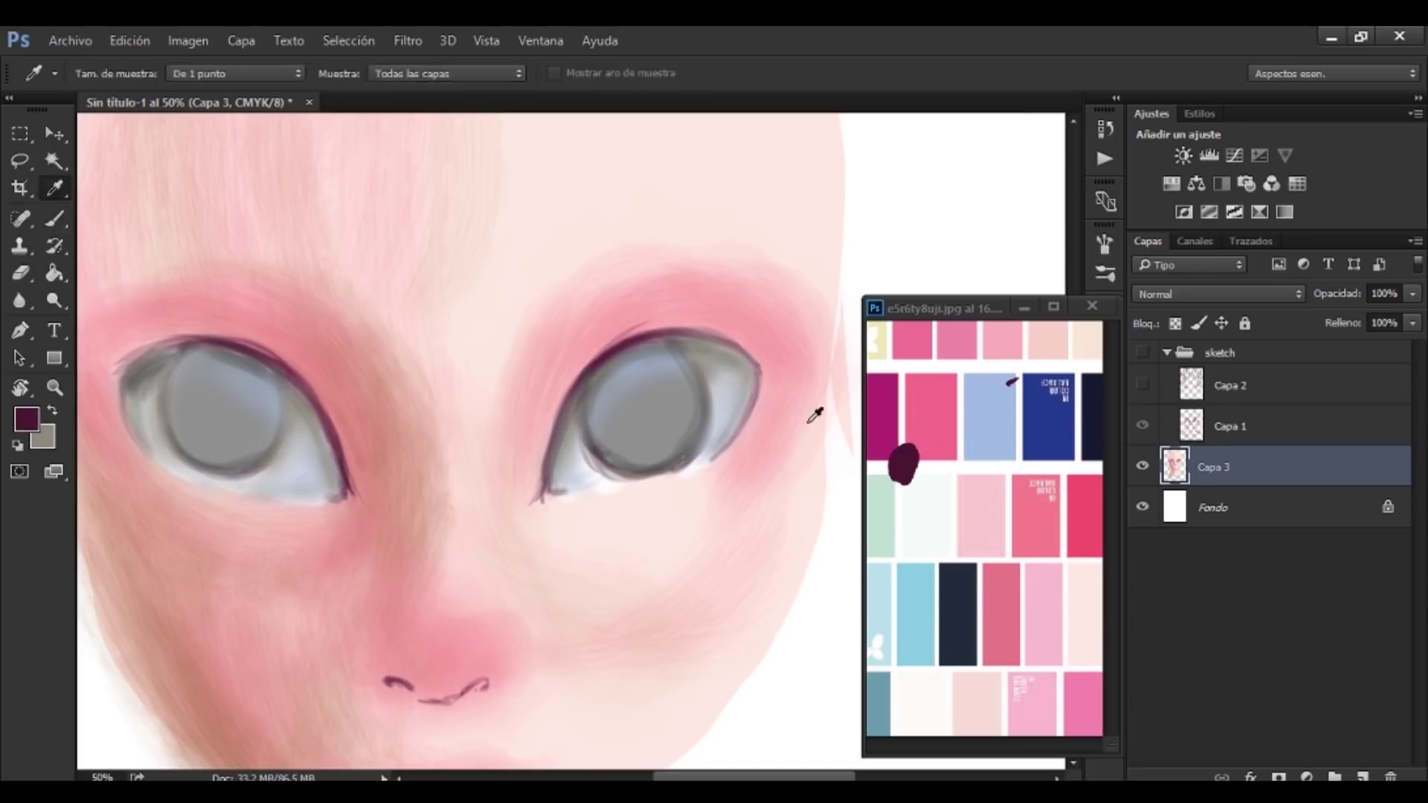
pyautogui.moveTo(115, 368); pyautogui.dragTo(297, 370)
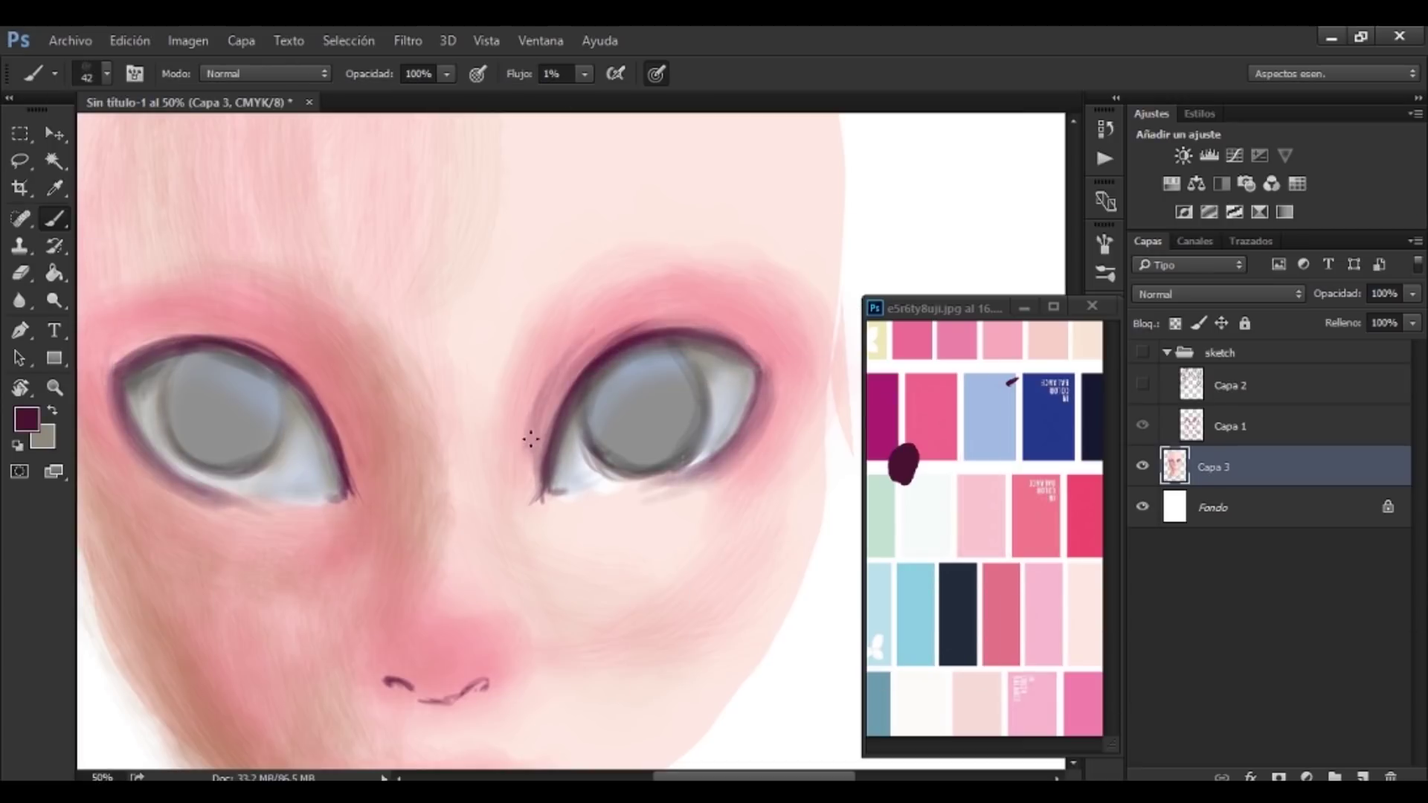
pyautogui.moveTo(349, 483); pyautogui.dragTo(233, 503)
pyautogui.moveTo(565, 320); pyautogui.dragTo(682, 567)
pyautogui.hscroll(-2, 140, 488)
pyautogui.moveTo(461, 692); pyautogui.dragTo(483, 610)
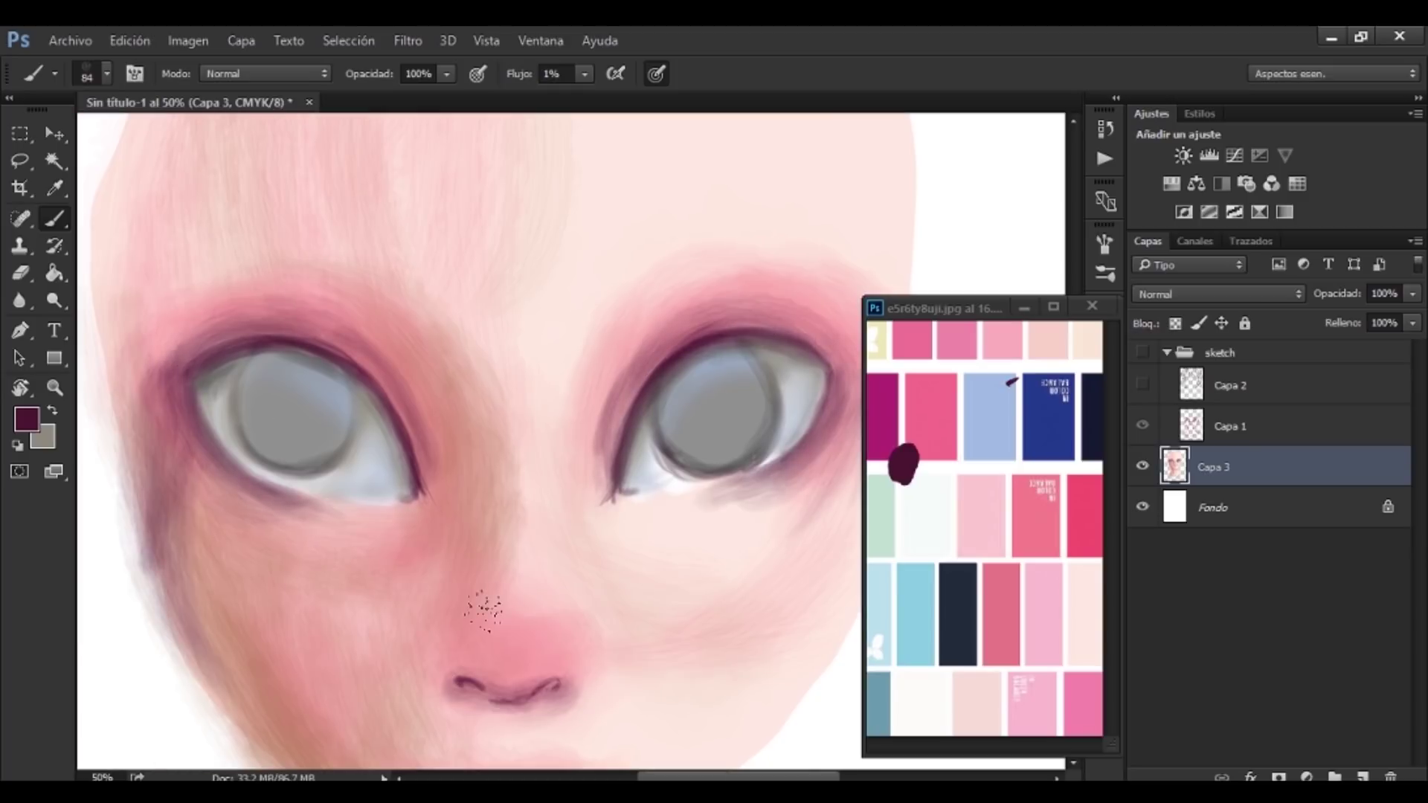
# Sample a pink and blush the cheeks, under-eye area and lips with a textured brush of about 155 px.
pyautogui.keyDown('alt'); pyautogui.click(599, 485); pyautogui.keyUp('alt')
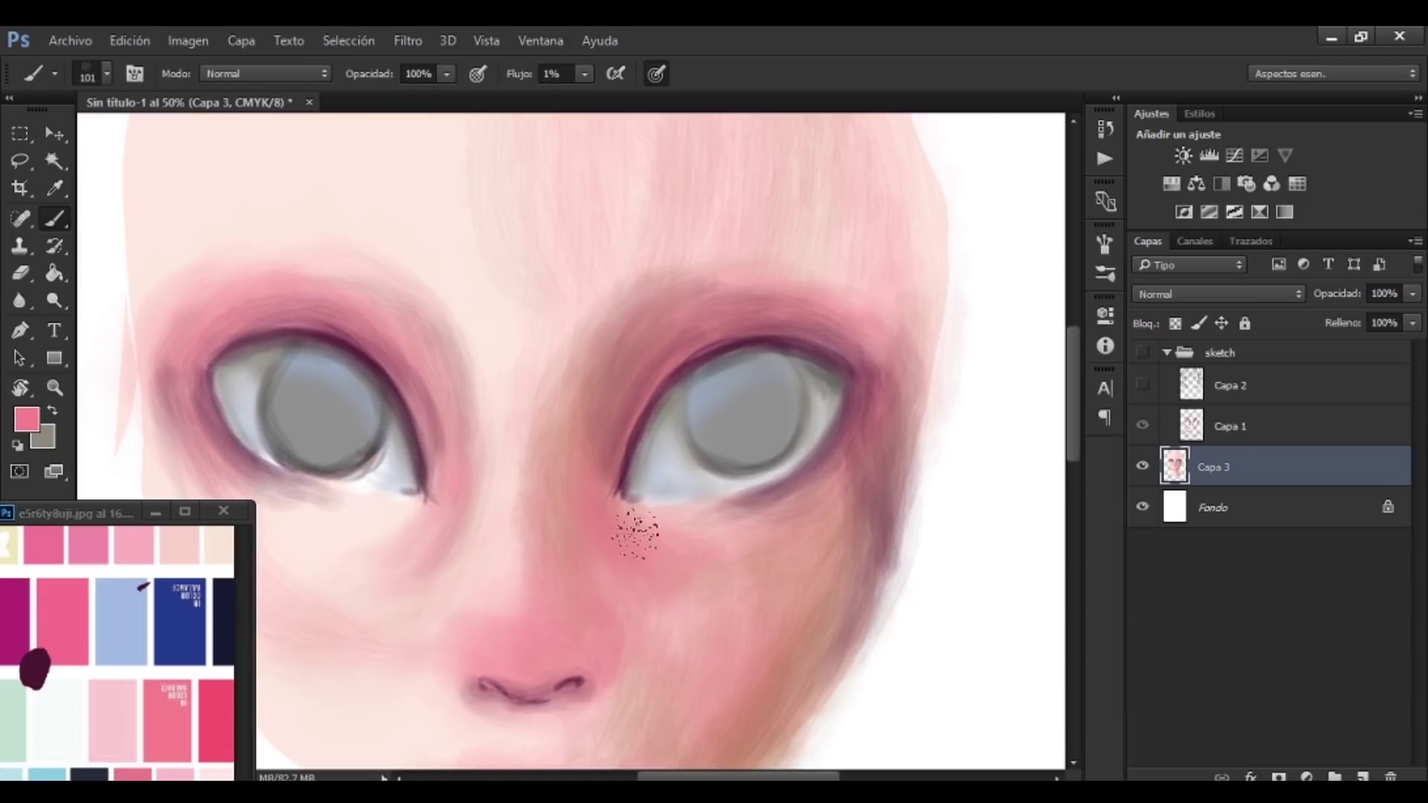
pyautogui.scroll(-2, 636, 532)
pyautogui.rightClick(636, 532)
pyautogui.doubleClick(1064, 367)
pyautogui.rightClick(680, 688)
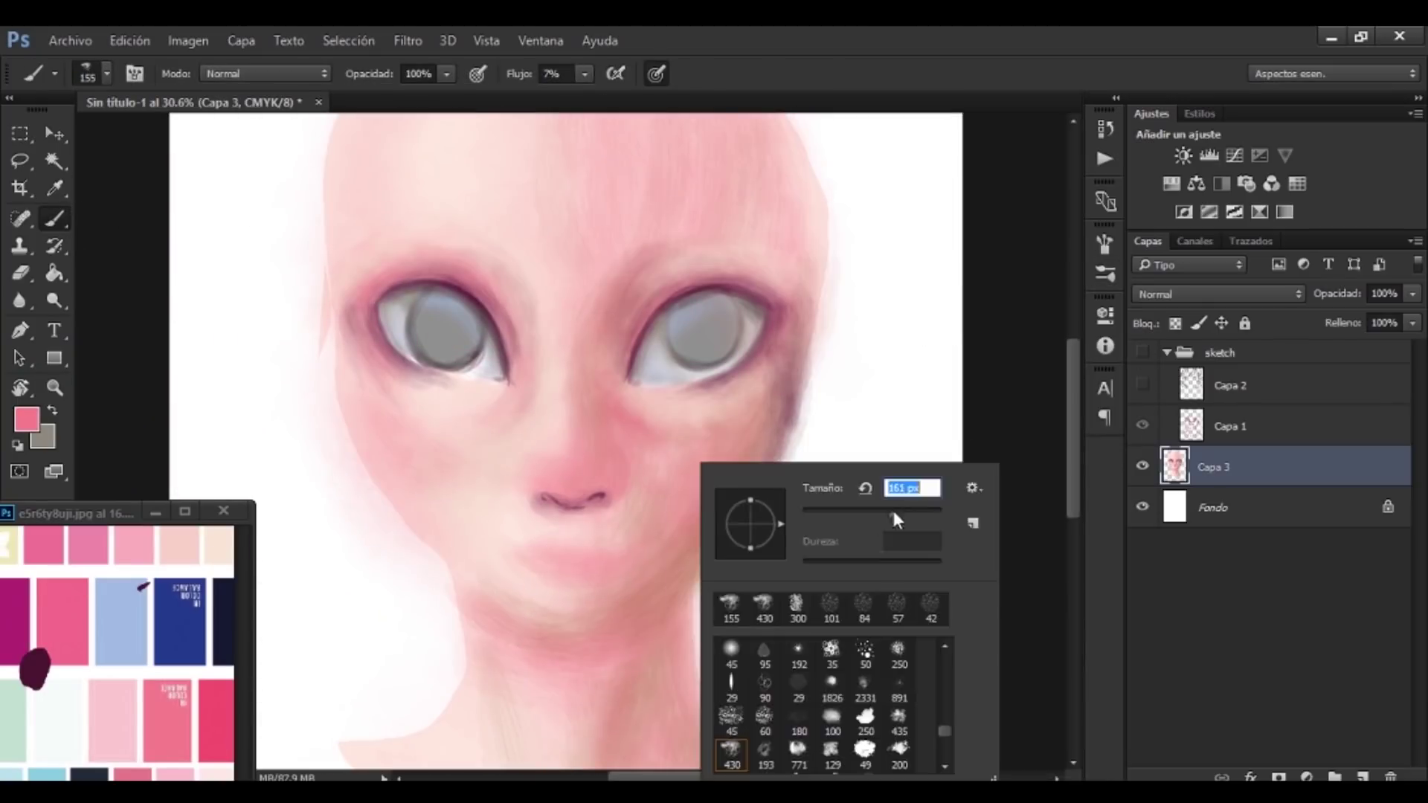
# Select the neck area and paint plum shadows on the neck below the chin and on the face under the fringe.
pyautogui.moveTo(347, 618); pyautogui.dragTo(463, 547)
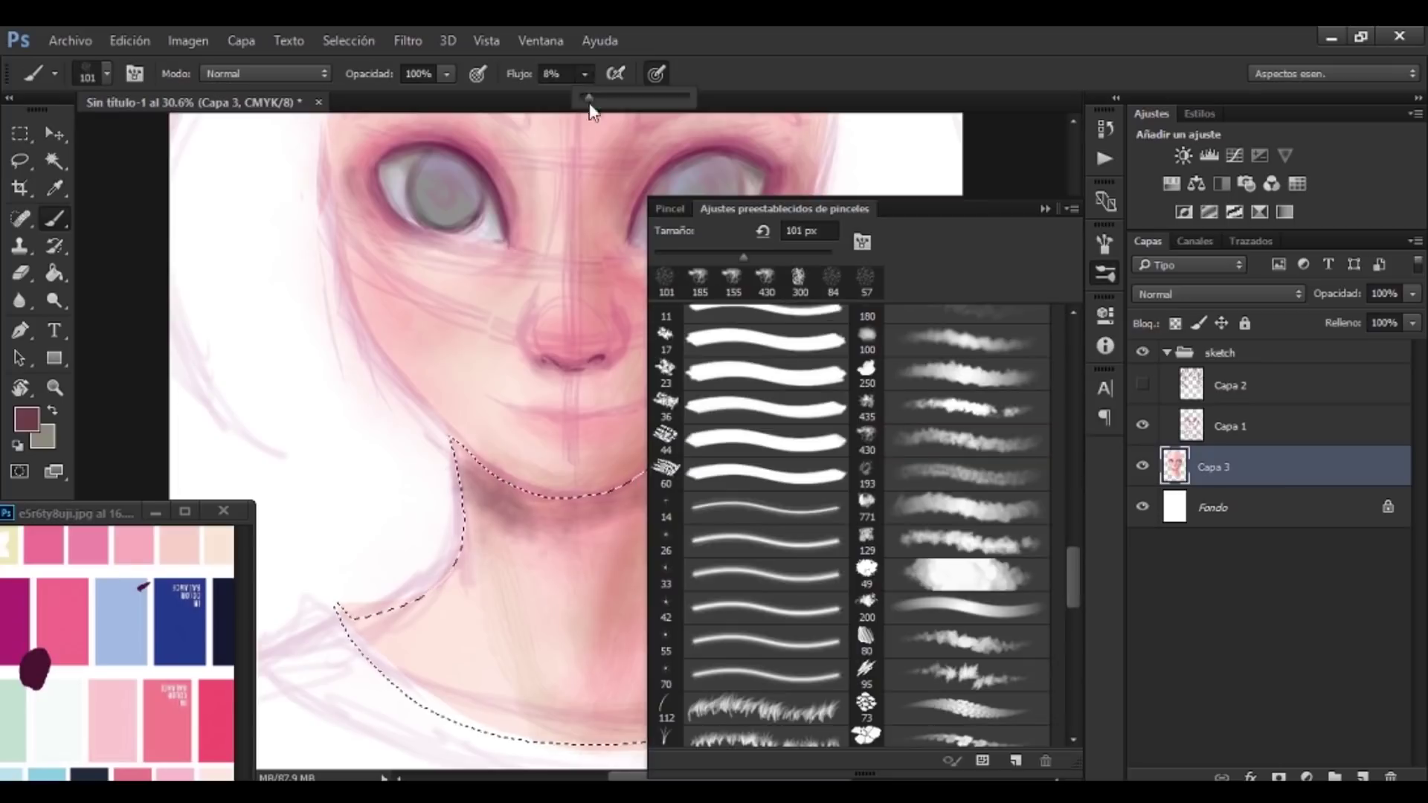
pyautogui.press('Escape')
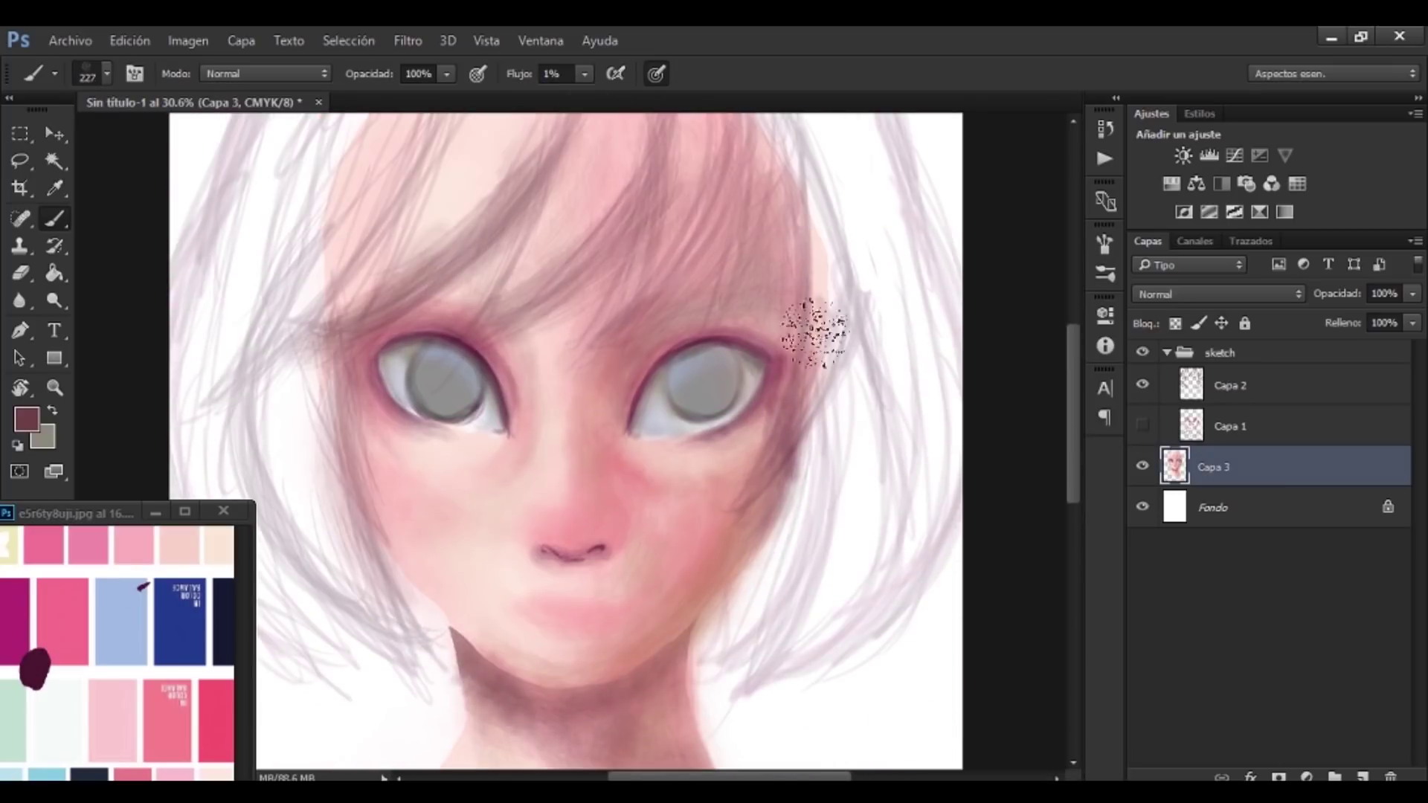
# Set the colour to dark grey #464646 and paint the iris rim, rings and pupil of the right-hand eye.
pyautogui.press('z')
pyautogui.moveTo(510, 303); pyautogui.dragTo(877, 558)
pyautogui.click(27, 420)
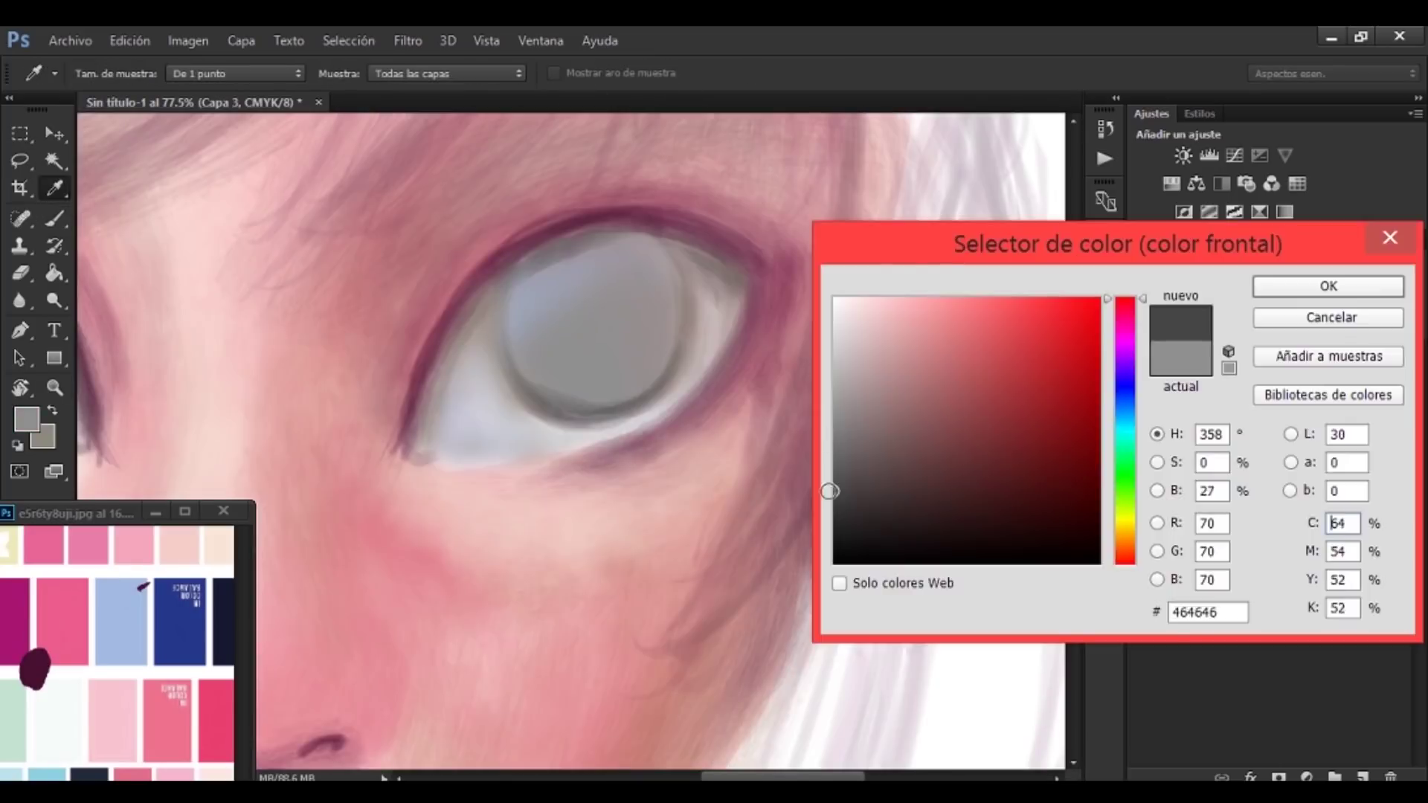
pyautogui.click(1377, 284)
pyautogui.press('b')
pyautogui.moveTo(513, 256); pyautogui.dragTo(637, 242)
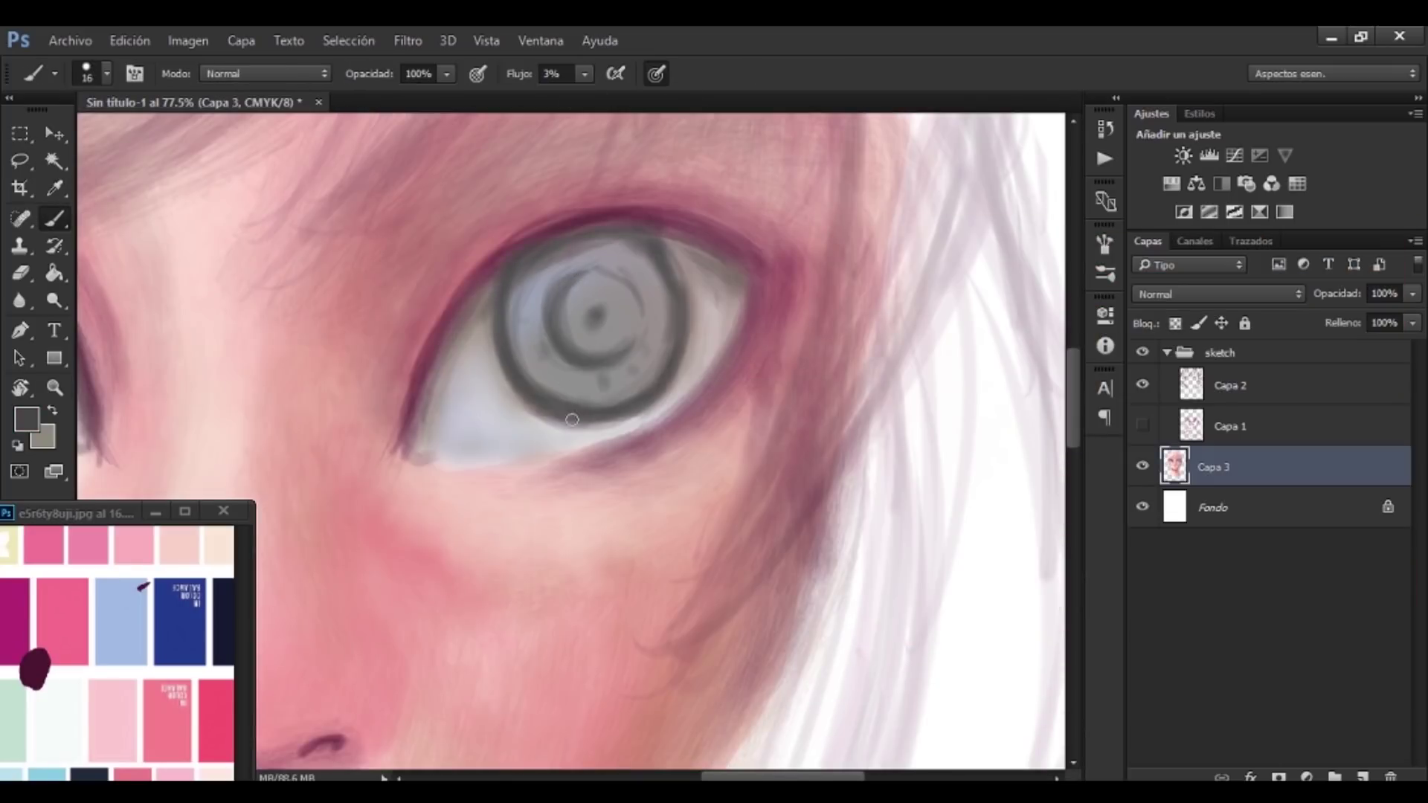
pyautogui.moveTo(566, 388); pyautogui.dragTo(654, 472)
# Paint matching dark iris rings and lighter shading in the left-hand eye.
pyautogui.rightClick(520, 417)
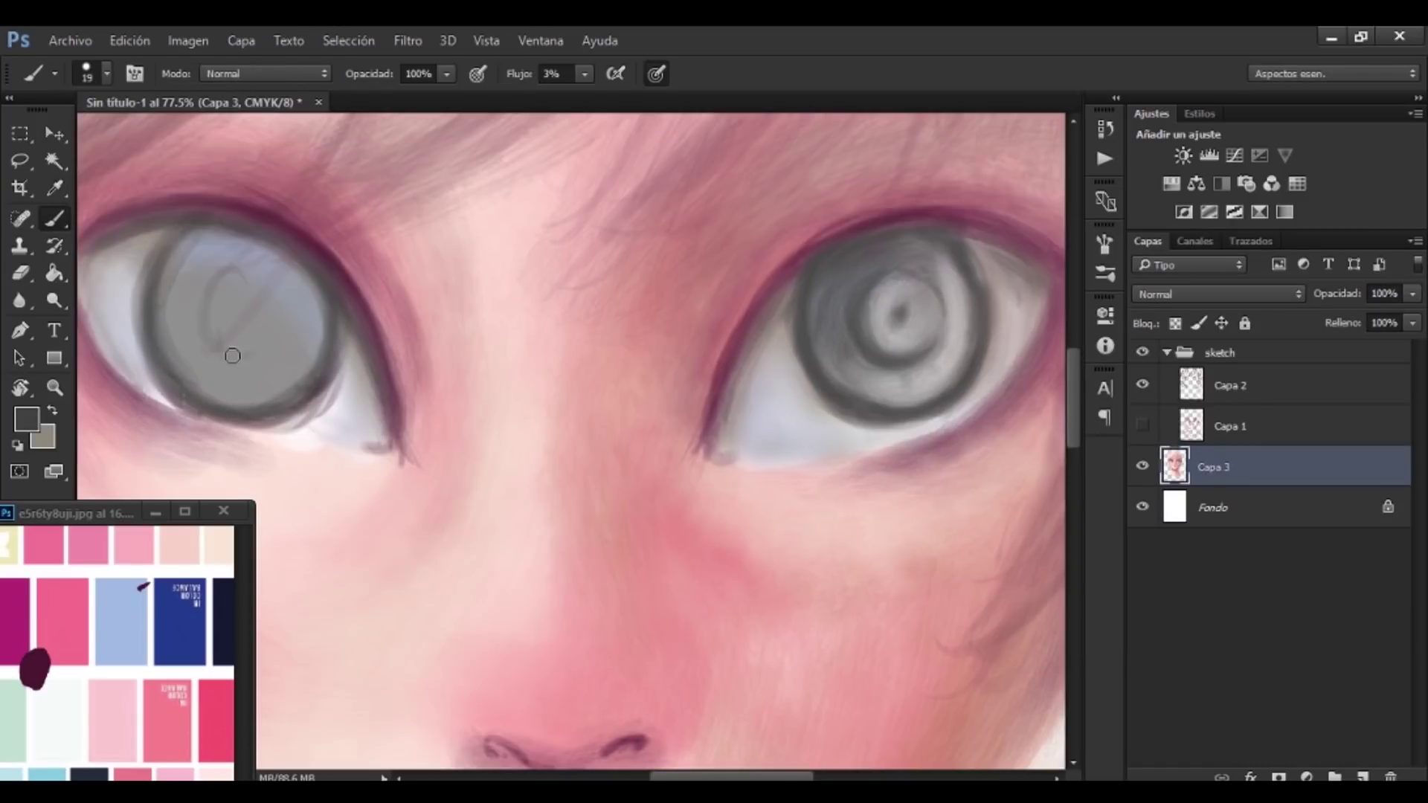
pyautogui.moveTo(153, 380); pyautogui.dragTo(208, 382)
pyautogui.rightClick(810, 221)
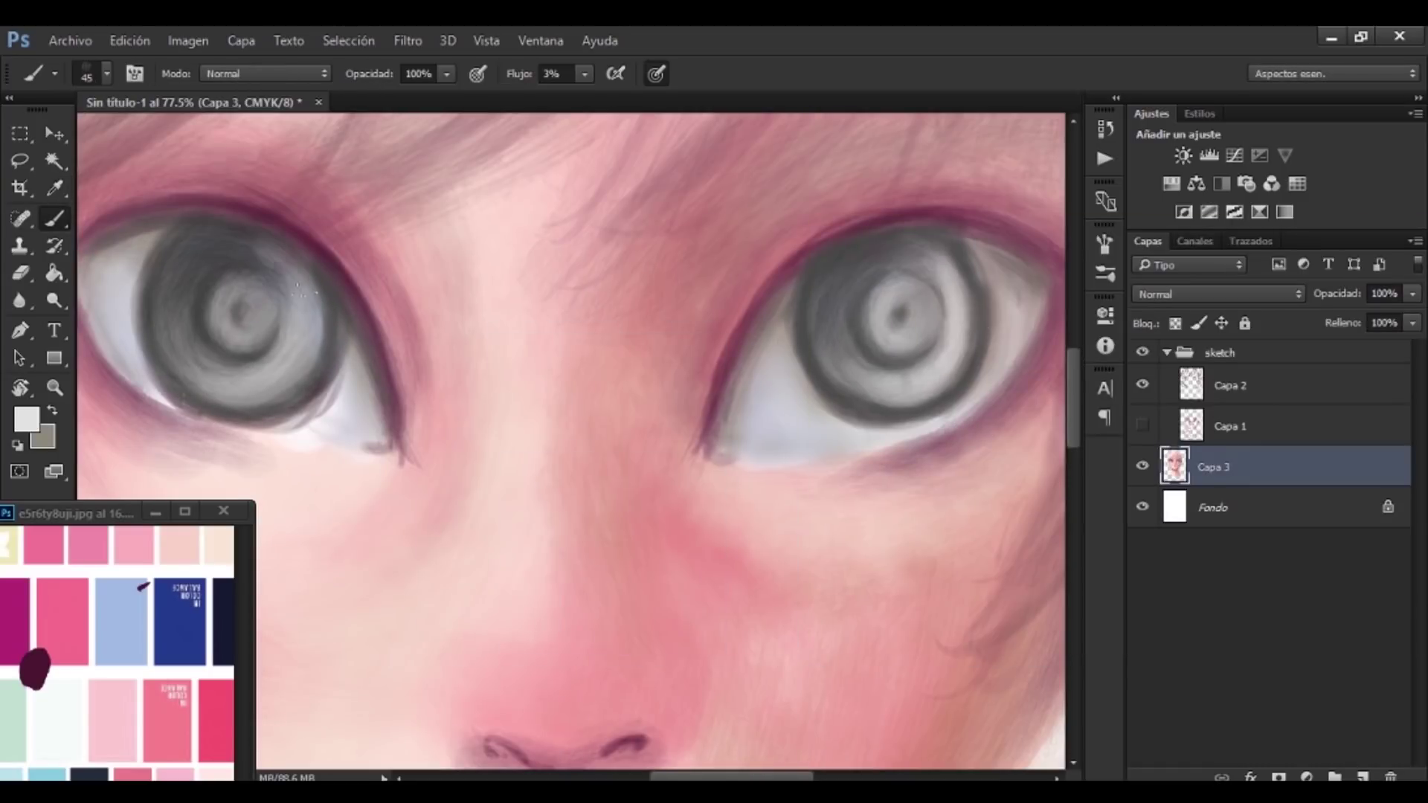
# Choose a near-black colour and darken the upper part of both irises with a smaller textured brush.
pyautogui.click(27, 420)
pyautogui.click(1281, 283)
pyautogui.press('[')
pyautogui.press('[')
pyautogui.press('[')
pyautogui.press('[')
pyautogui.press('[')
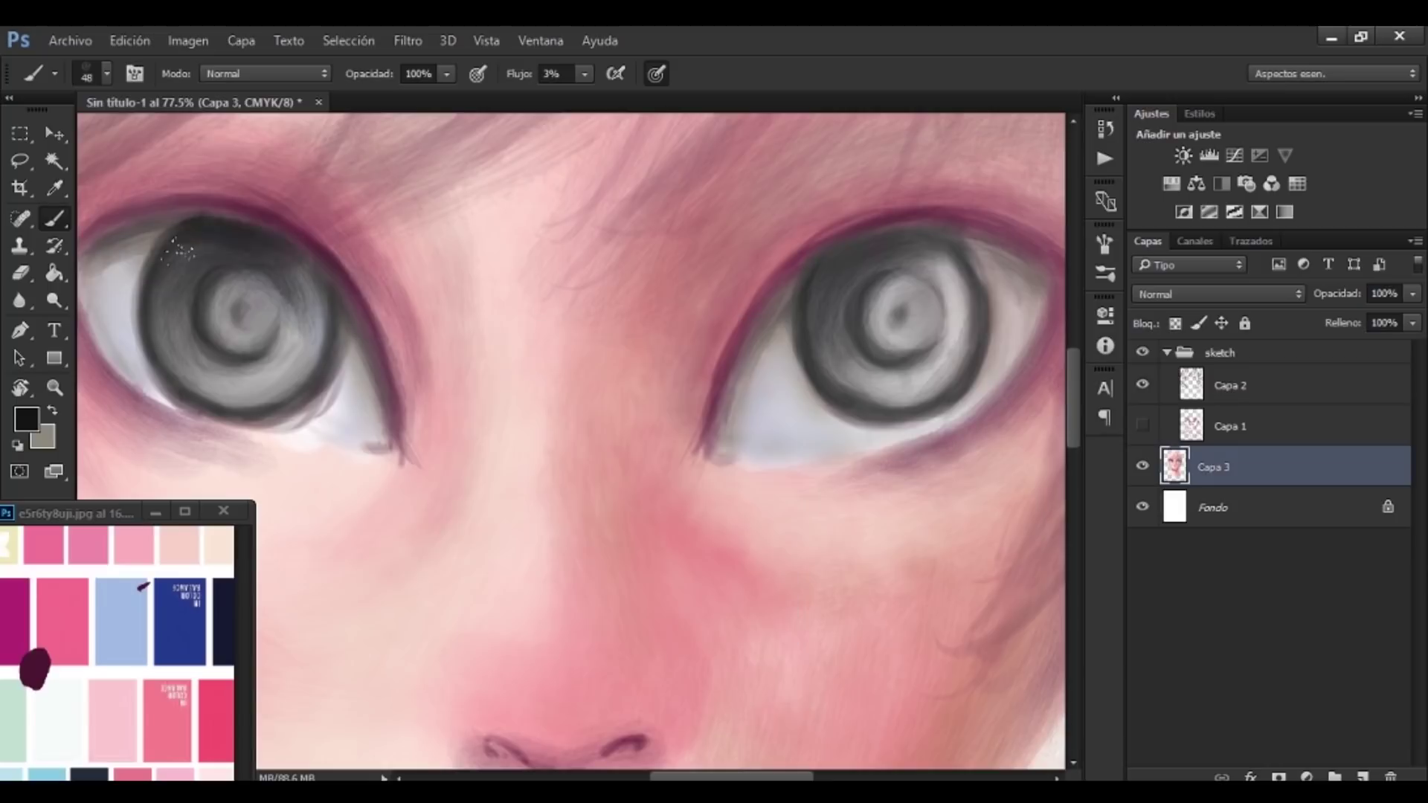
pyautogui.moveTo(182, 230); pyautogui.dragTo(298, 283)
pyautogui.moveTo(826, 238); pyautogui.dragTo(928, 275)
pyautogui.moveTo(949, 335); pyautogui.dragTo(900, 312)
# Paint white iris highlights on a new layer named "brillos" and refine the dark iris details on Capa 3.
pyautogui.doubleClick(1264, 466)
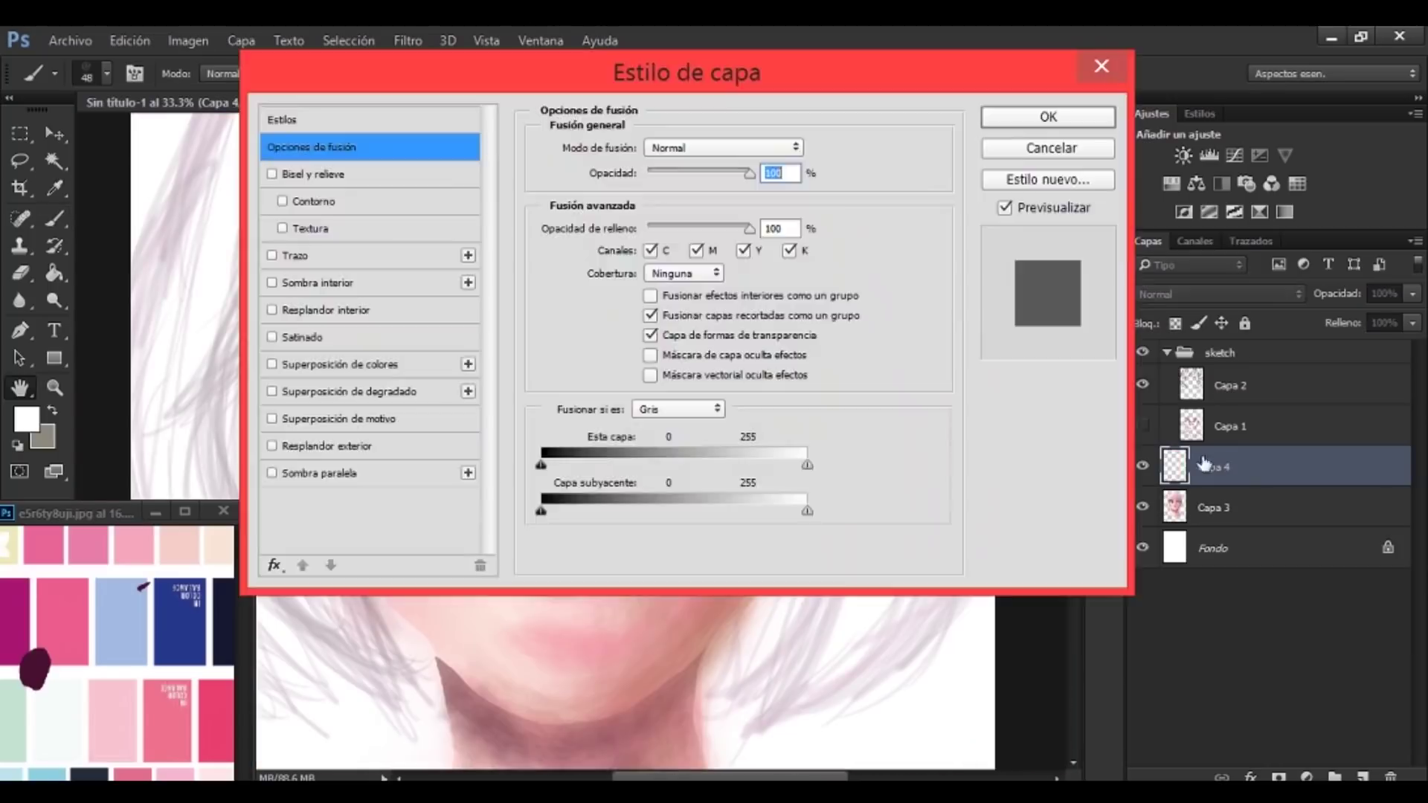
pyautogui.moveTo(255, 280); pyautogui.dragTo(868, 520)
pyautogui.moveTo(774, 405); pyautogui.dragTo(796, 402)
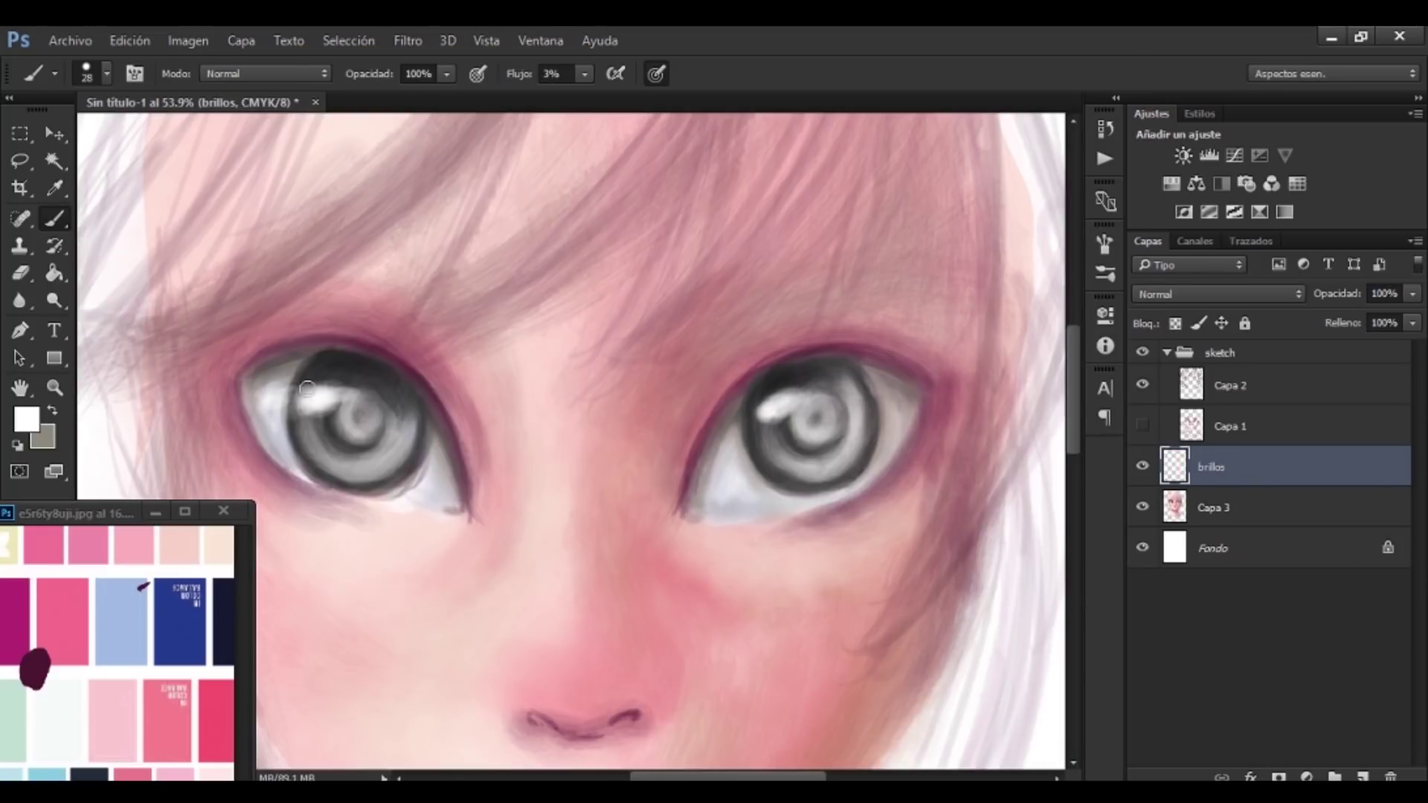
pyautogui.click(1209, 508)
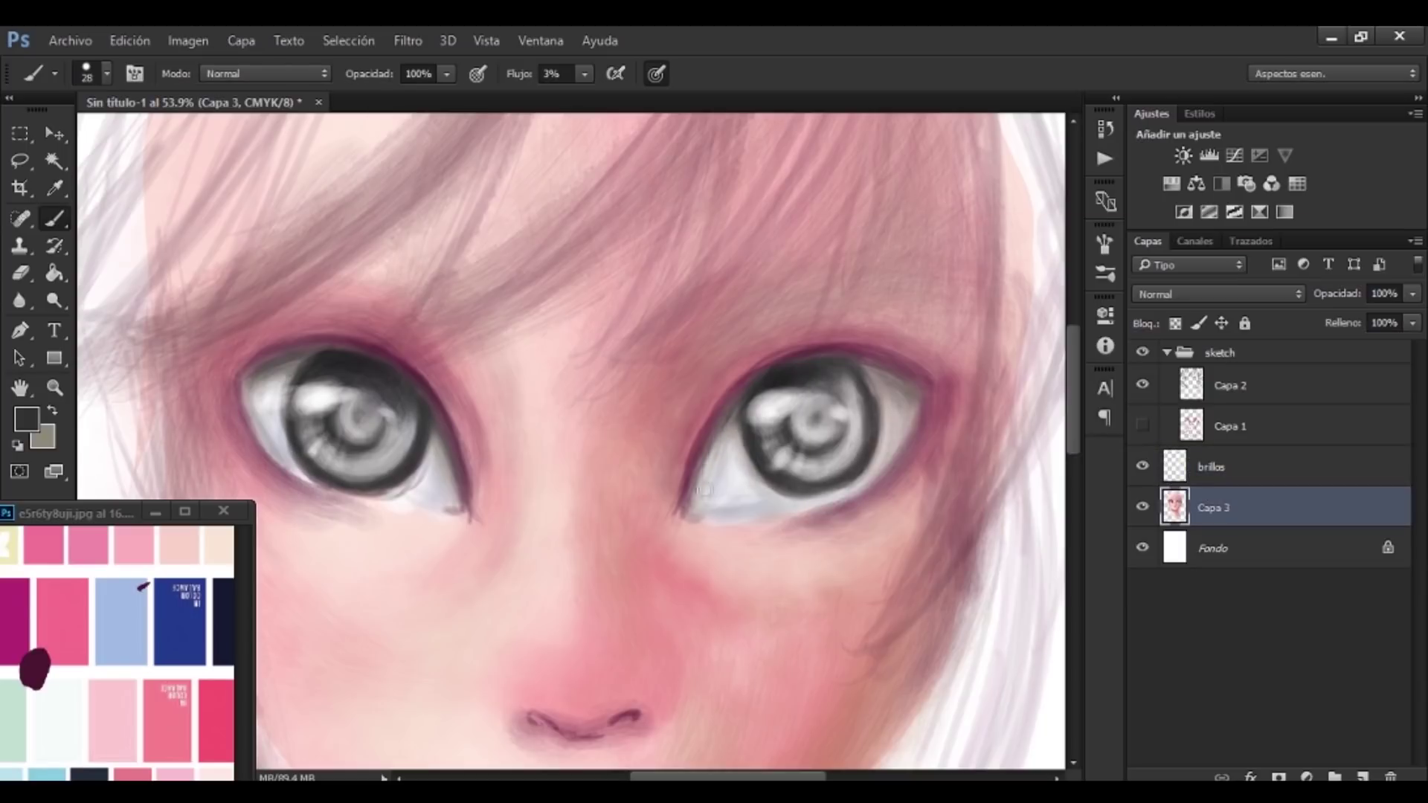
# Create a layer named "lashes" above brillos and draw thick dark upper eyelashes on both eyes.
pyautogui.hotkey('ctrl', 'shift', 'n')
pyautogui.write('lashes')
pyautogui.press('Return')
pyautogui.hotkey('ctrl', ']')
pyautogui.moveTo(922, 379); pyautogui.dragTo(1010, 407)
pyautogui.rightClick(988, 365)
pyautogui.moveTo(915, 327); pyautogui.dragTo(812, 354)
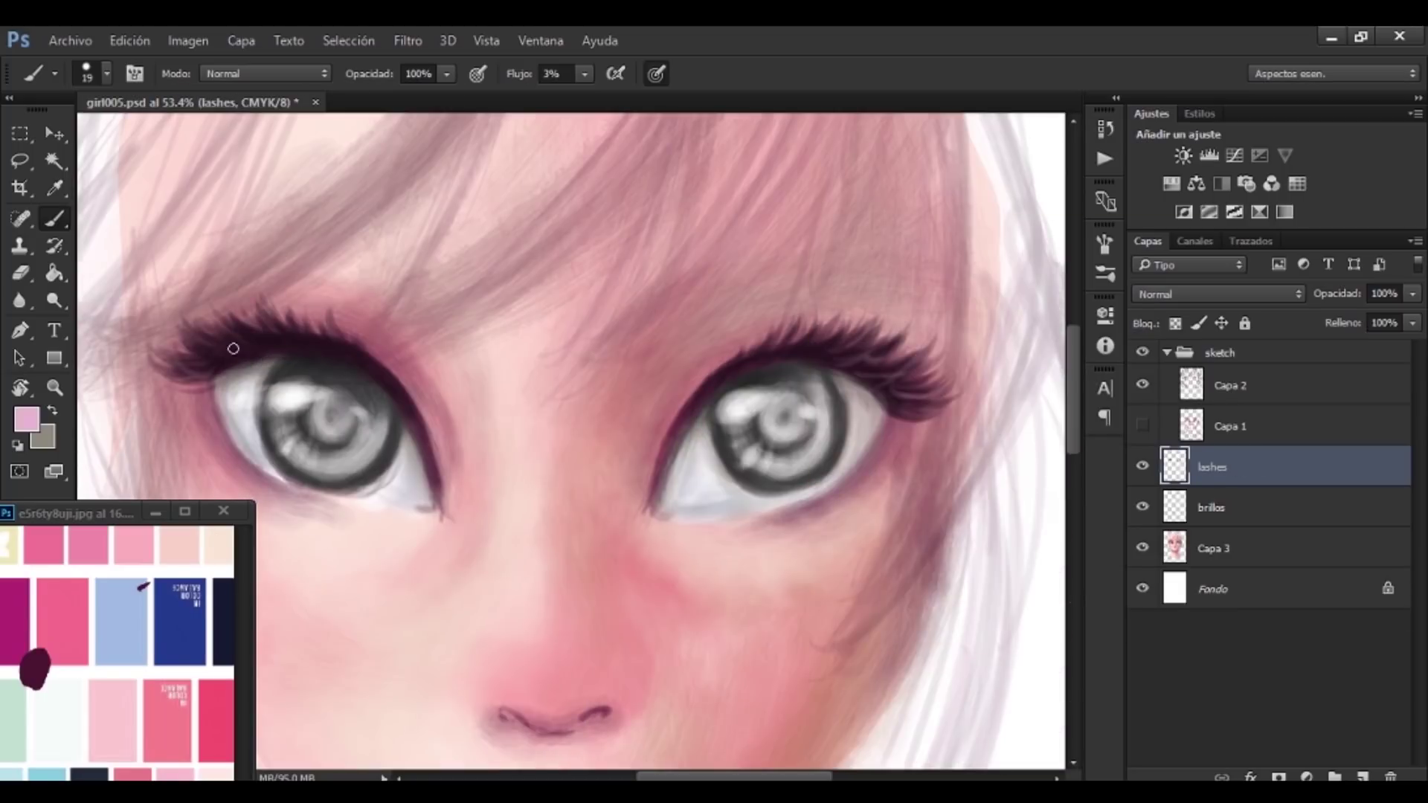
# Darken the lower eyelid lines on Capa 3 and draw fine dark lower lashes on the lashes layer.
pyautogui.rightClick(775, 354)
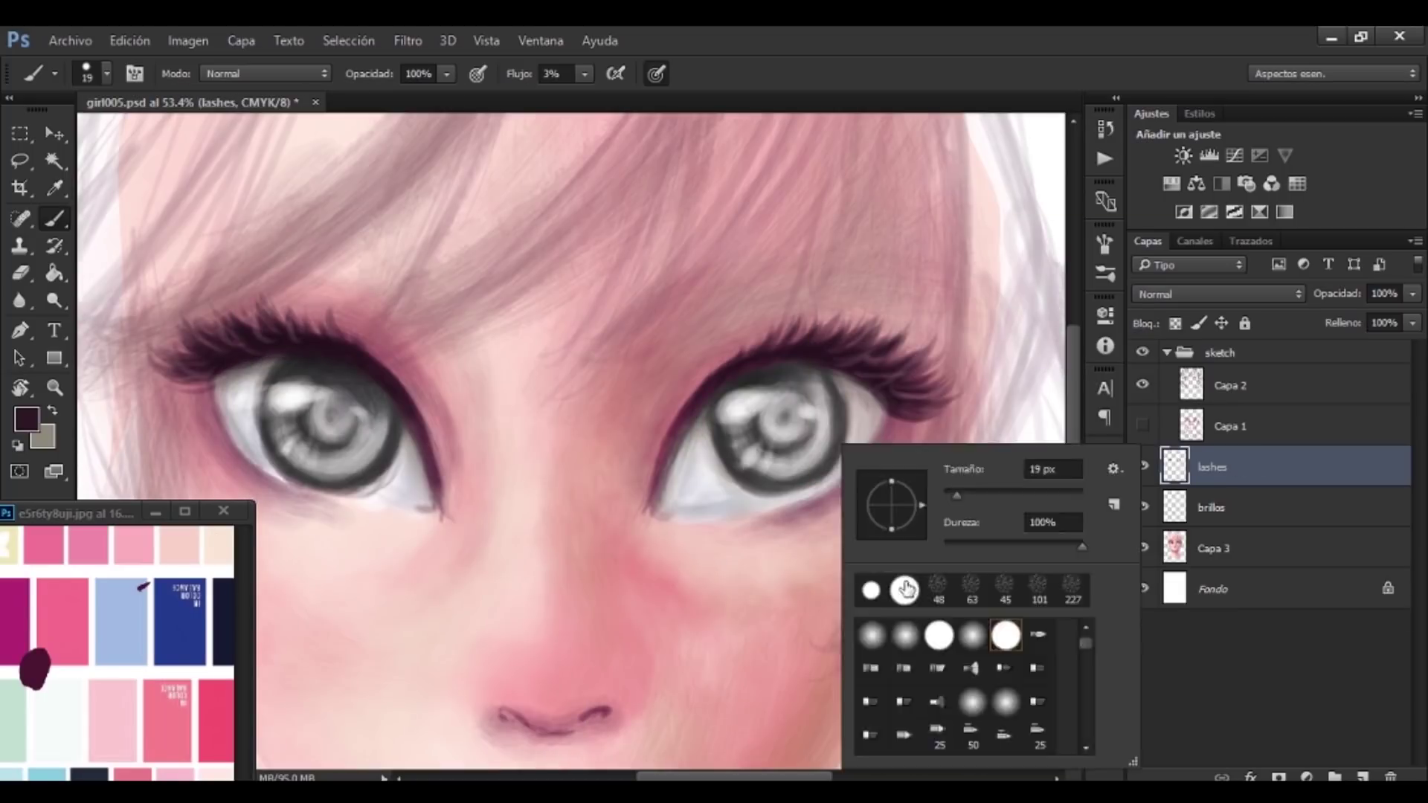
pyautogui.press('Escape')
pyautogui.hotkey('alt', '[')
pyautogui.hotkey('alt', '[')
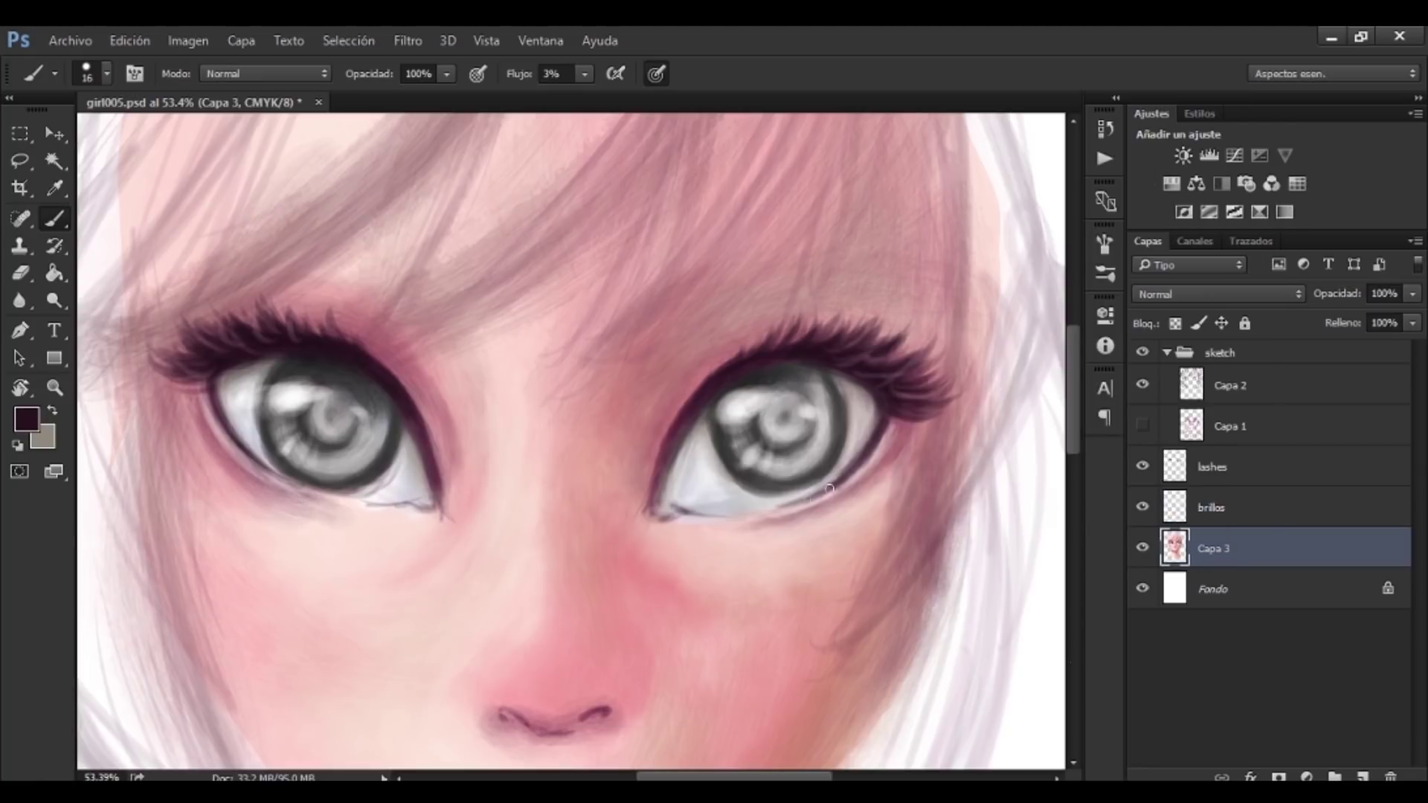
pyautogui.hotkey('alt', ']')
pyautogui.hotkey('alt', ']')
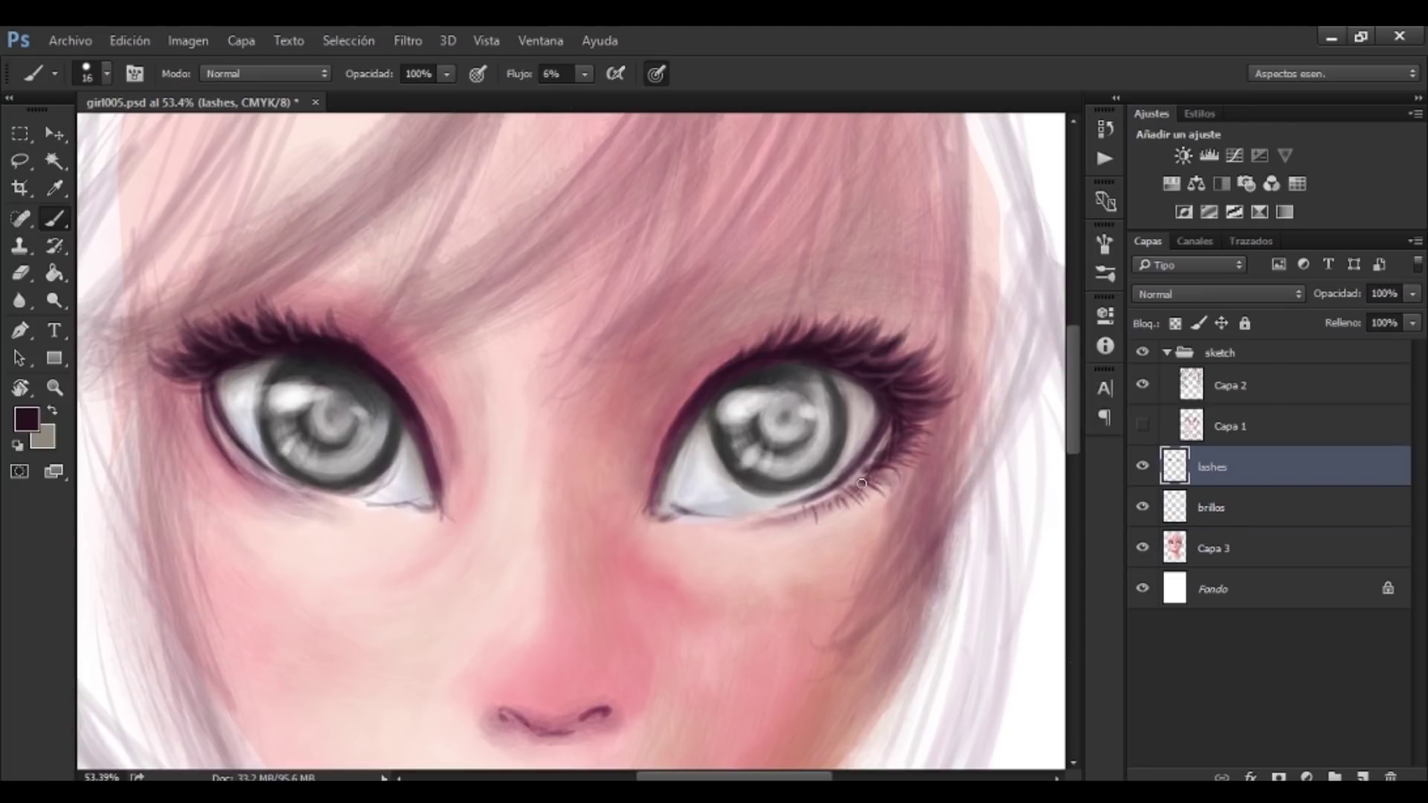
# Paint dark nostrils and shade the side and underside of the nose in crimson and purple on Capa 3.
pyautogui.hotkey('ctrl', 'shift', 'h')
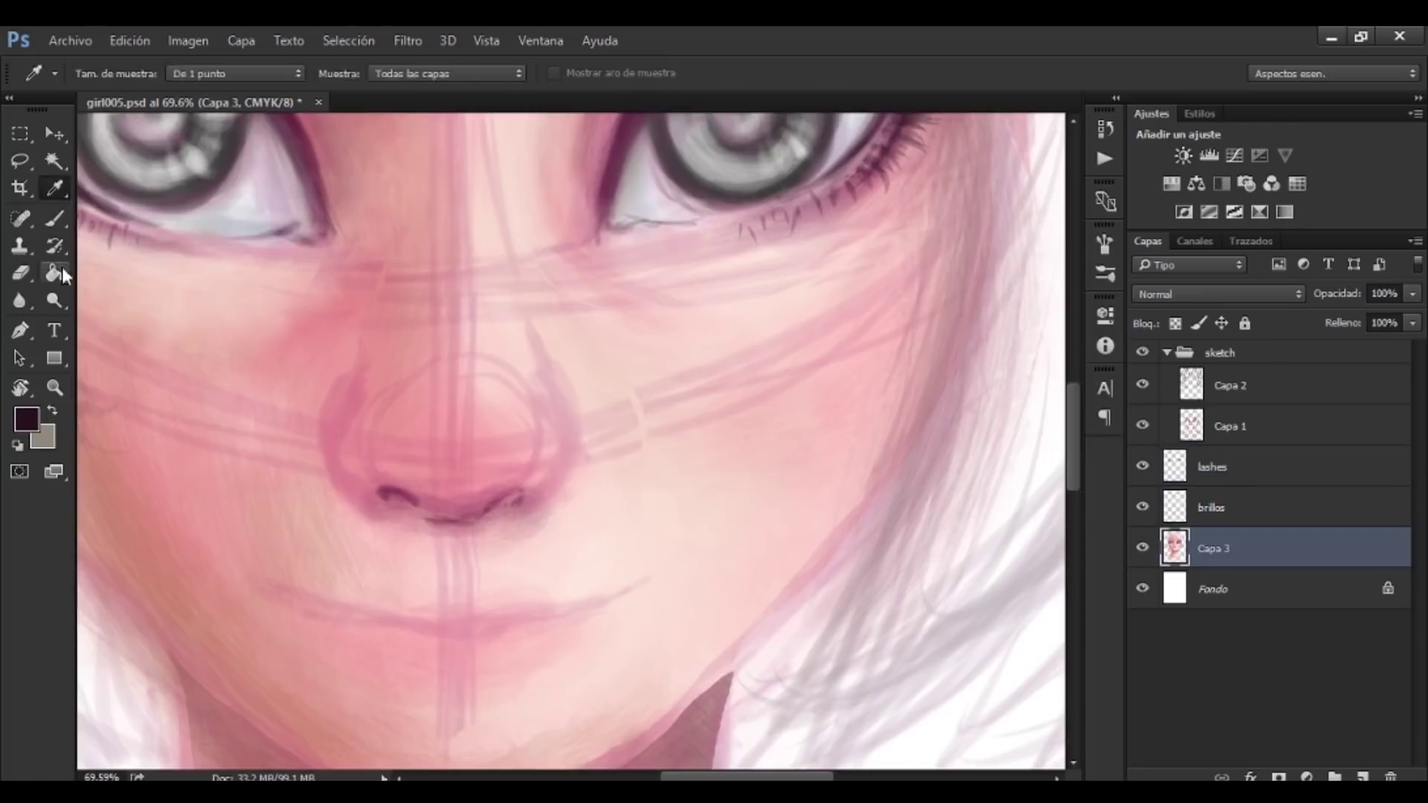
pyautogui.moveTo(411, 494); pyautogui.dragTo(428, 512)
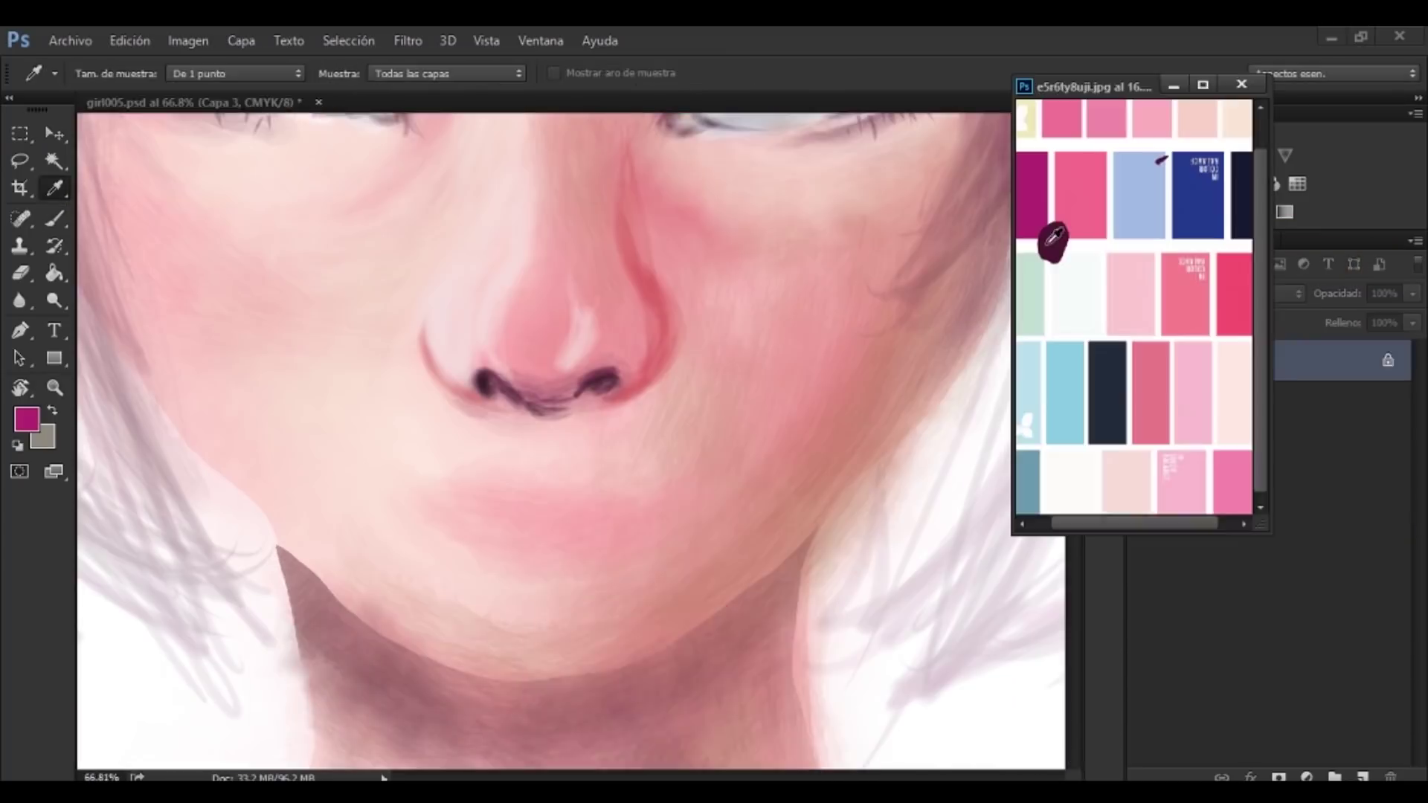
pyautogui.moveTo(521, 395)
pyautogui.mouseDown()
pyautogui.moveTo(606, 408)
pyautogui.moveTo(566, 387)
pyautogui.mouseUp()
pyautogui.keyDown('alt'); pyautogui.click(551, 376); pyautogui.keyUp('alt')
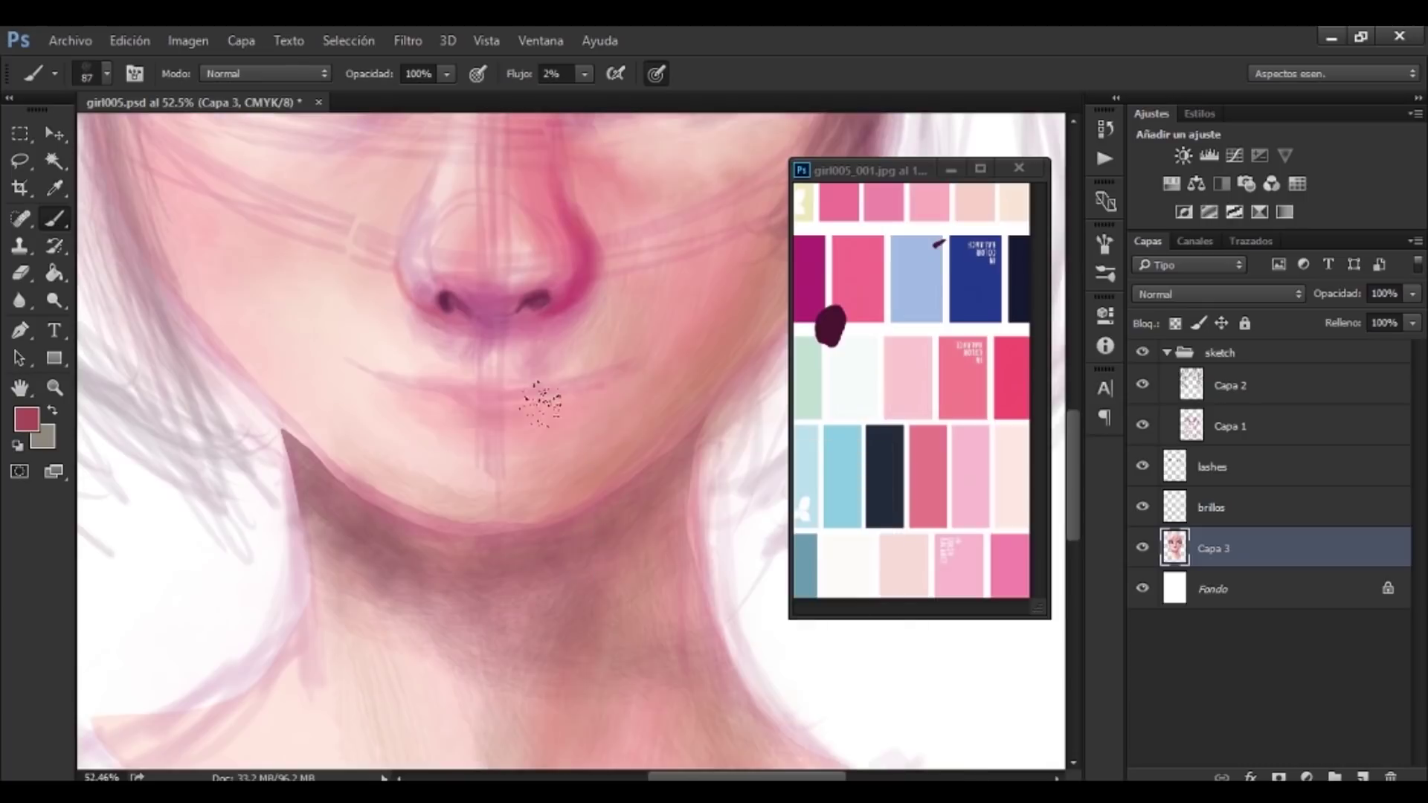
# Paint full lips in muted red with a dark plum line between them and thin white teeth showing in the opening.
pyautogui.moveTo(543, 393); pyautogui.dragTo(476, 417)
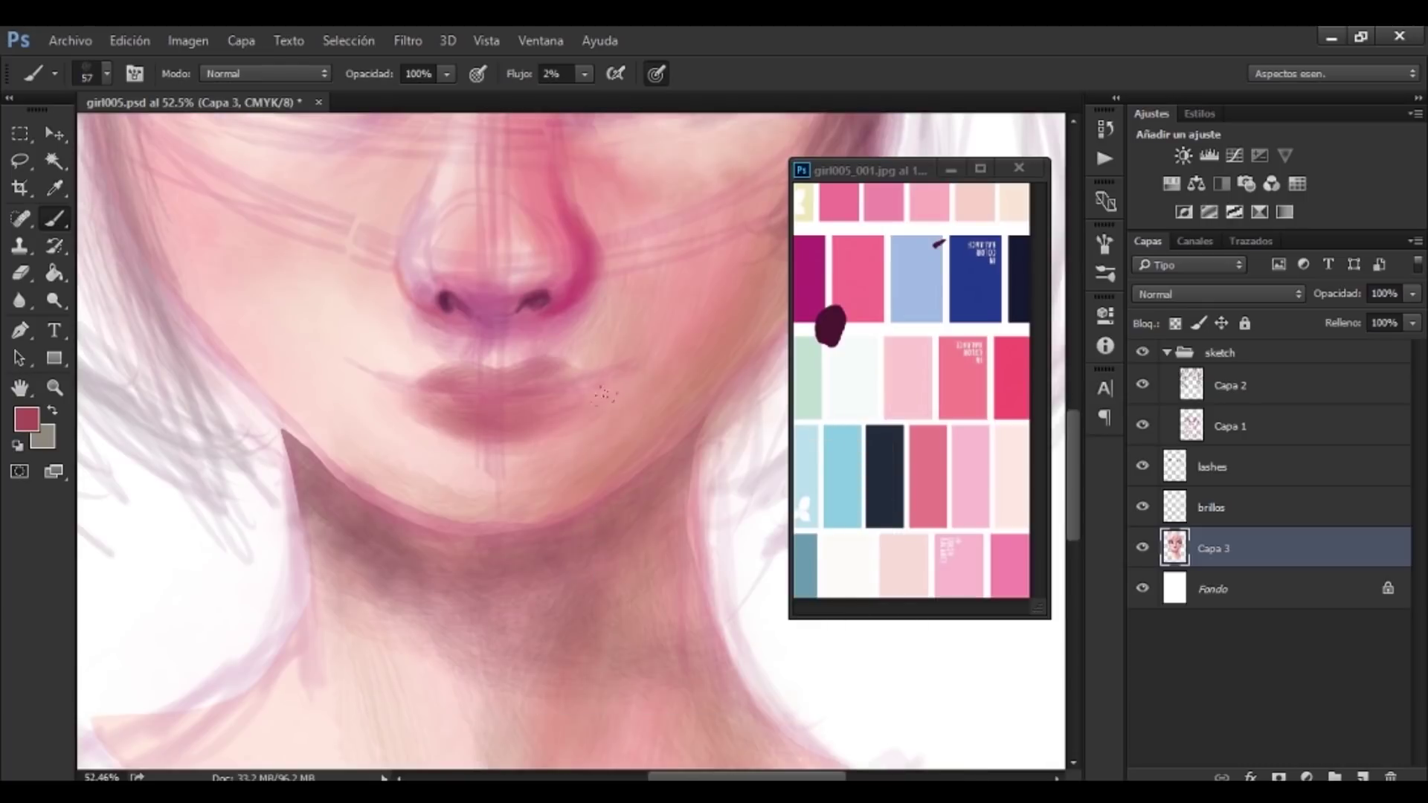
pyautogui.scroll(-3, 444, 439)
pyautogui.moveTo(417, 290)
pyautogui.mouseDown()
pyautogui.moveTo(565, 298)
pyautogui.moveTo(534, 279)
pyautogui.moveTo(456, 295)
pyautogui.mouseUp()
pyautogui.keyDown('alt'); pyautogui.click(491, 297); pyautogui.keyUp('alt')
pyautogui.keyDown('alt'); pyautogui.click(831, 325); pyautogui.keyUp('alt')
pyautogui.hotkey('ctrl', 'shift', 'h')
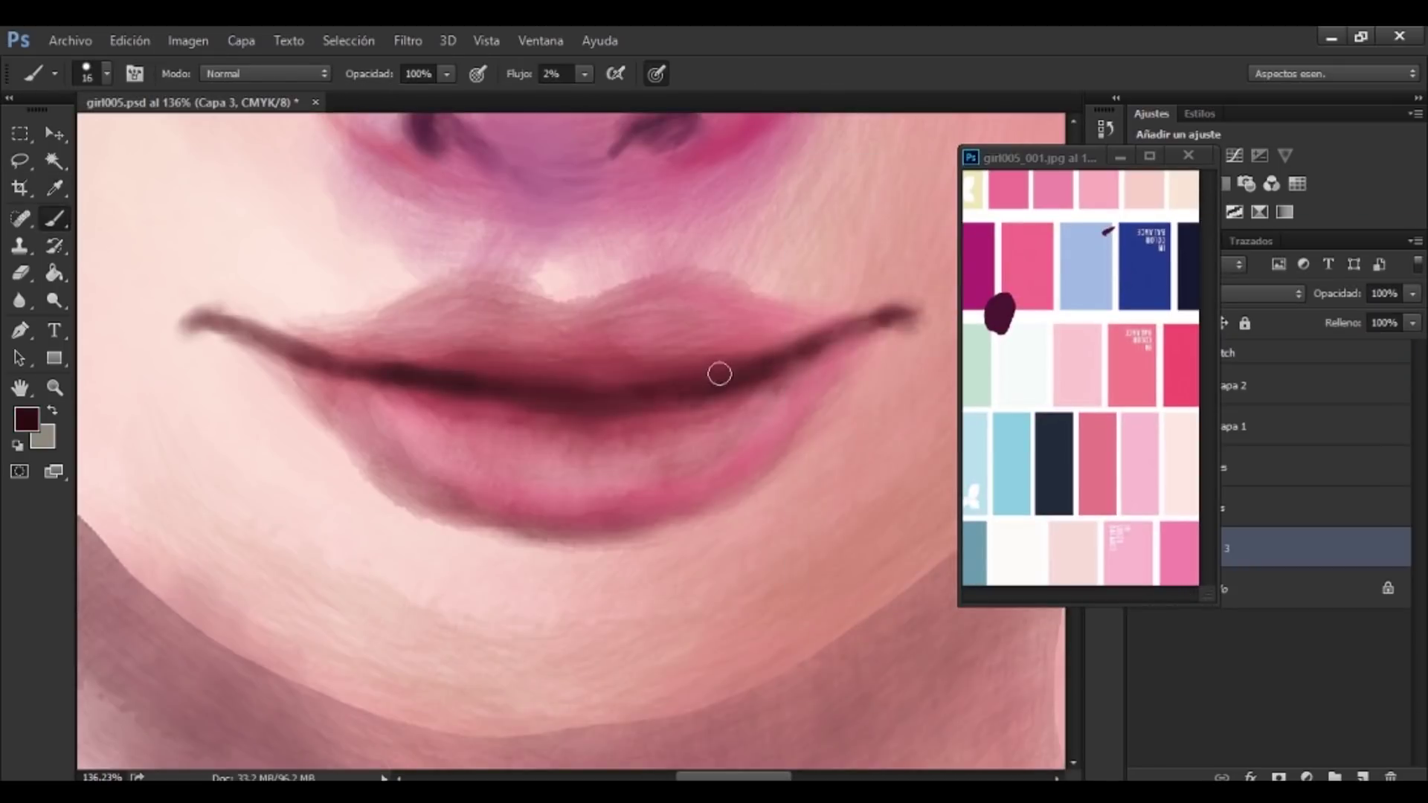
pyautogui.moveTo(468, 382); pyautogui.dragTo(540, 390)
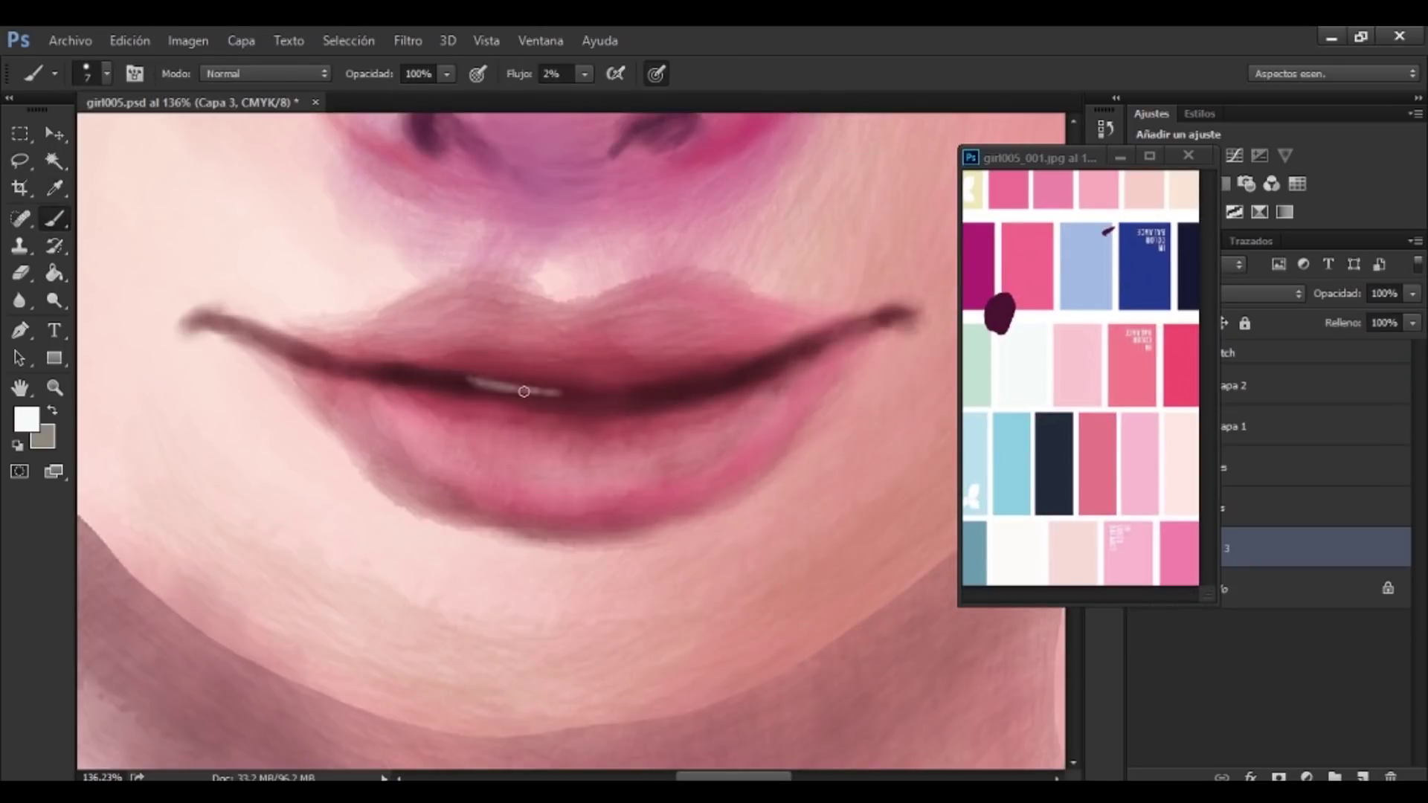
pyautogui.scroll(-2, 668, 393)
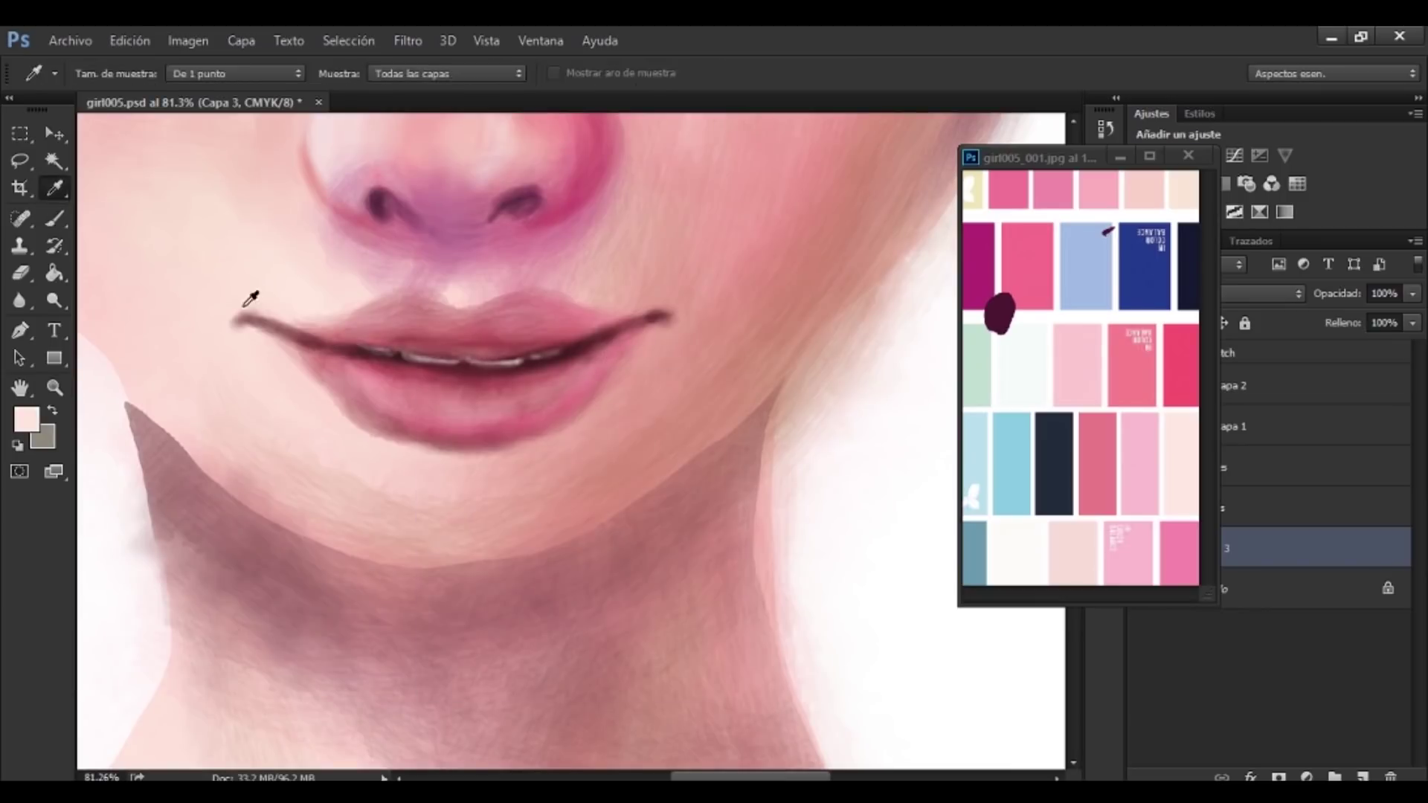
# Shade the skin below the right-hand eye and across that cheek with plum and pink using a larger textured brush.
pyautogui.rightClick(636, 493)
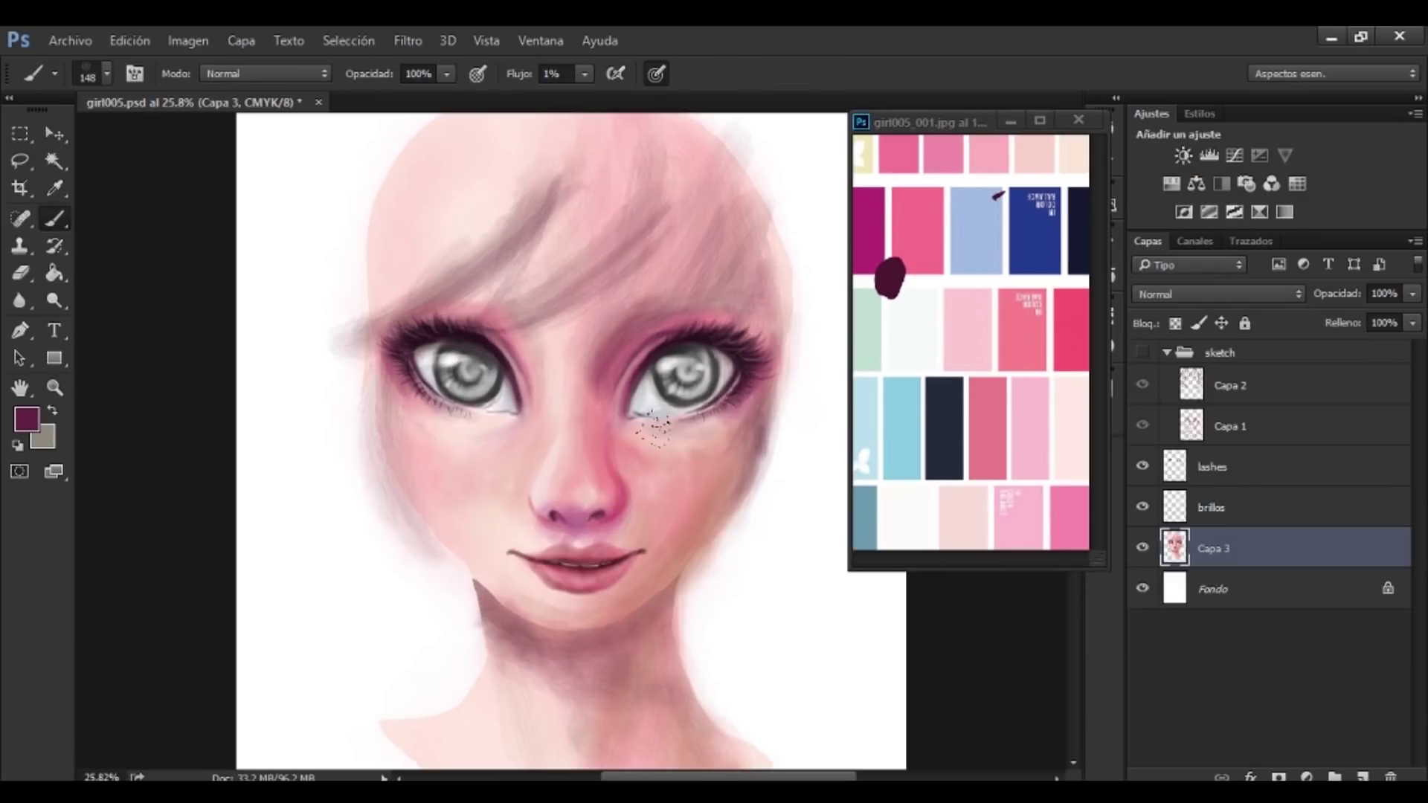
pyautogui.keyDown('alt'); pyautogui.click(629, 487); pyautogui.keyUp('alt')
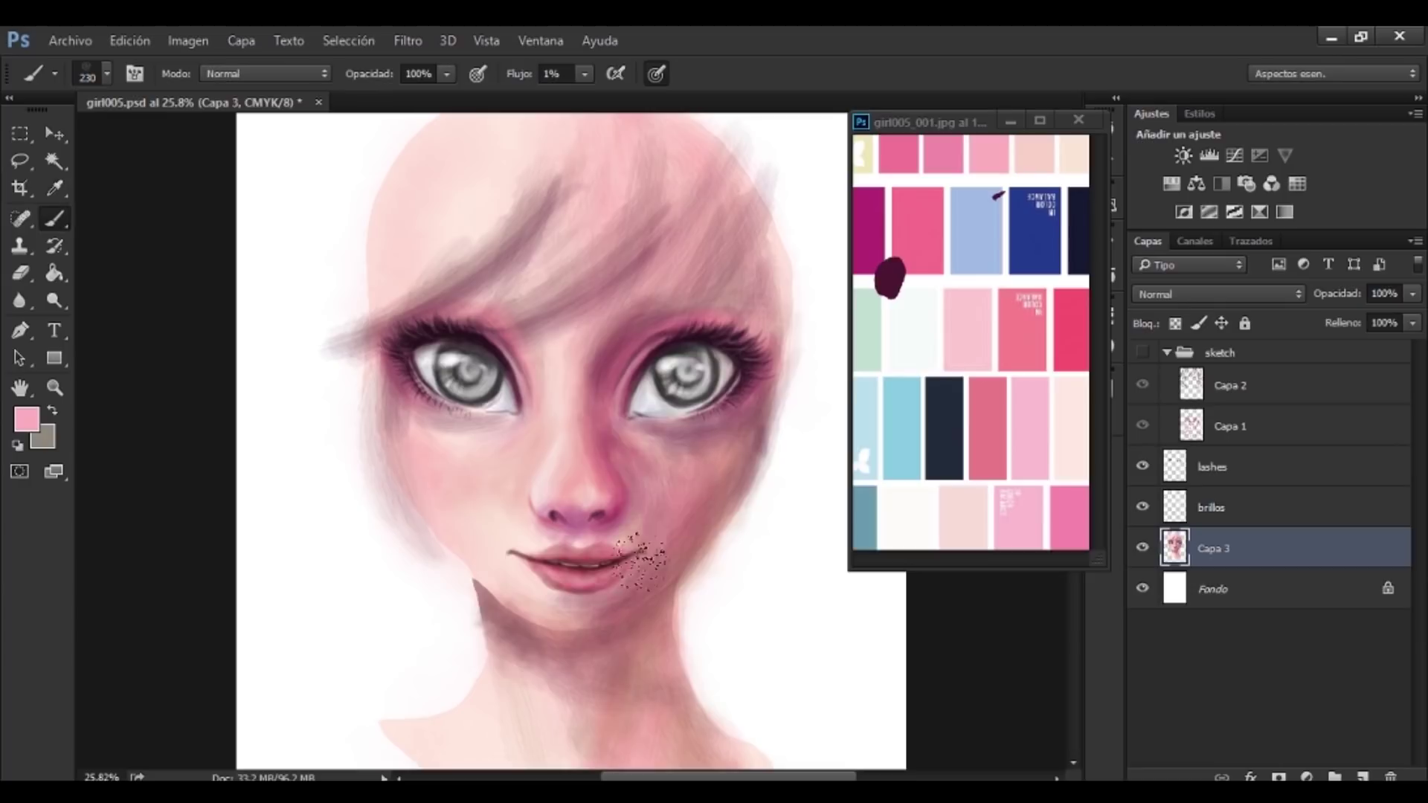
pyautogui.press(']')
pyautogui.press(']')
pyautogui.press(']')
pyautogui.press(']')
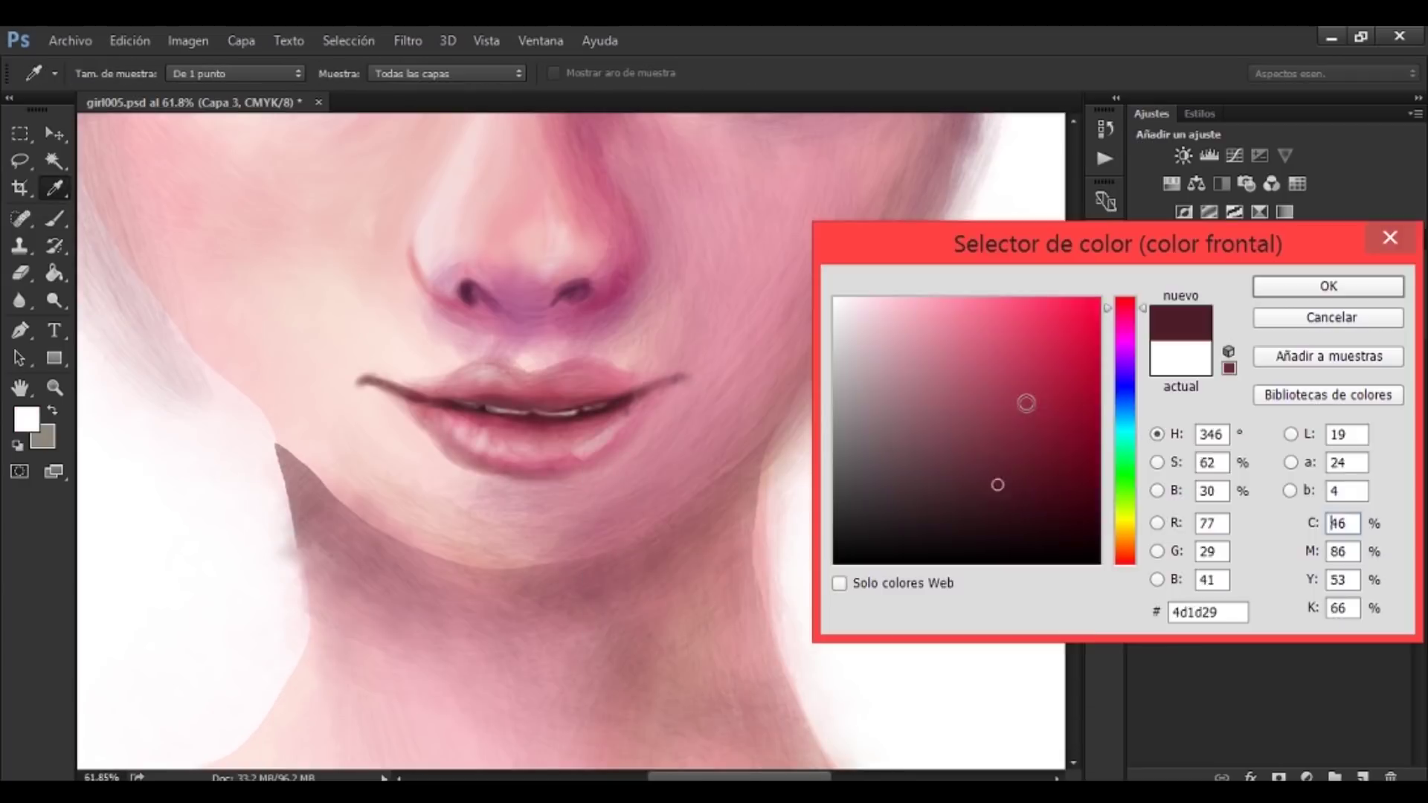
# Recolour the lips in a stronger red using tones taken from the painting and the palette image.
pyautogui.click(460, 500)
pyautogui.press('Return')
pyautogui.hotkey('ctrl', 'Tab')
pyautogui.keyDown('alt'); pyautogui.click(974, 454); pyautogui.keyUp('alt')
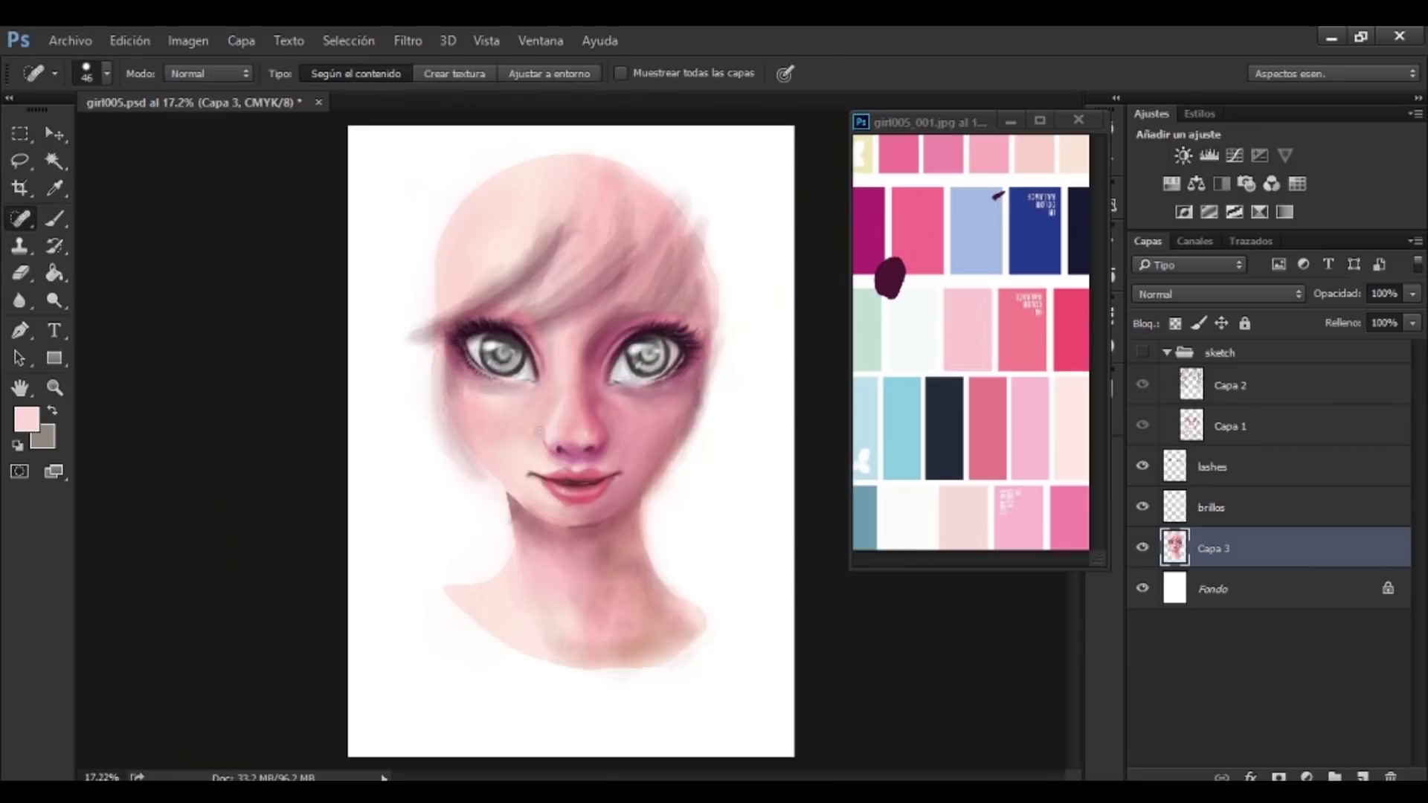
# Outline the jaw and neck edges in magenta with a small round brush on Capa 3.
pyautogui.click(1037, 346)
pyautogui.press('b')
pyautogui.moveTo(409, 368); pyautogui.dragTo(402, 683)
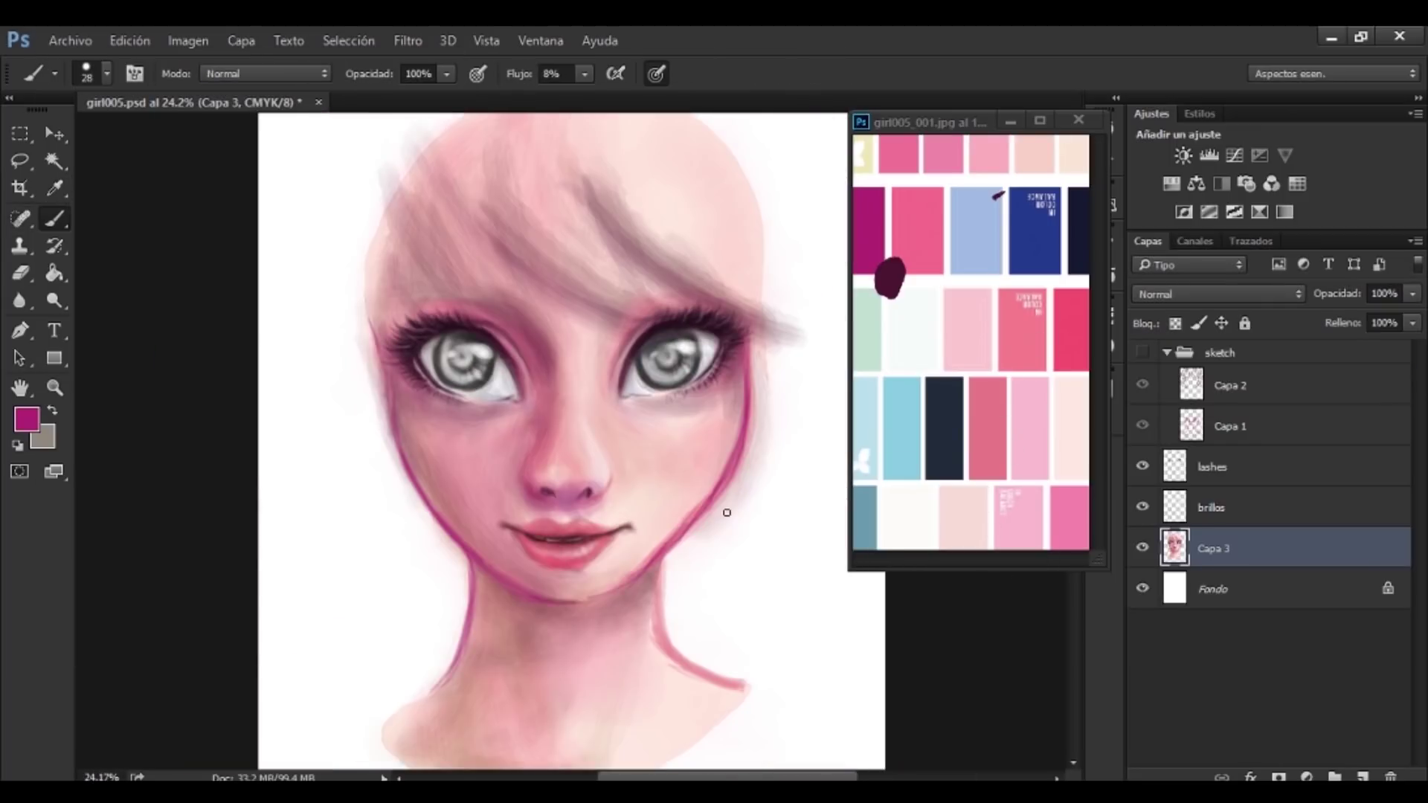
# Select and transform the right-hand eye area and the nose-and-mouth area on Capa 3 to correct their placement.
pyautogui.moveTo(674, 276); pyautogui.dragTo(595, 312)
pyautogui.hotkey('ctrl', 't')
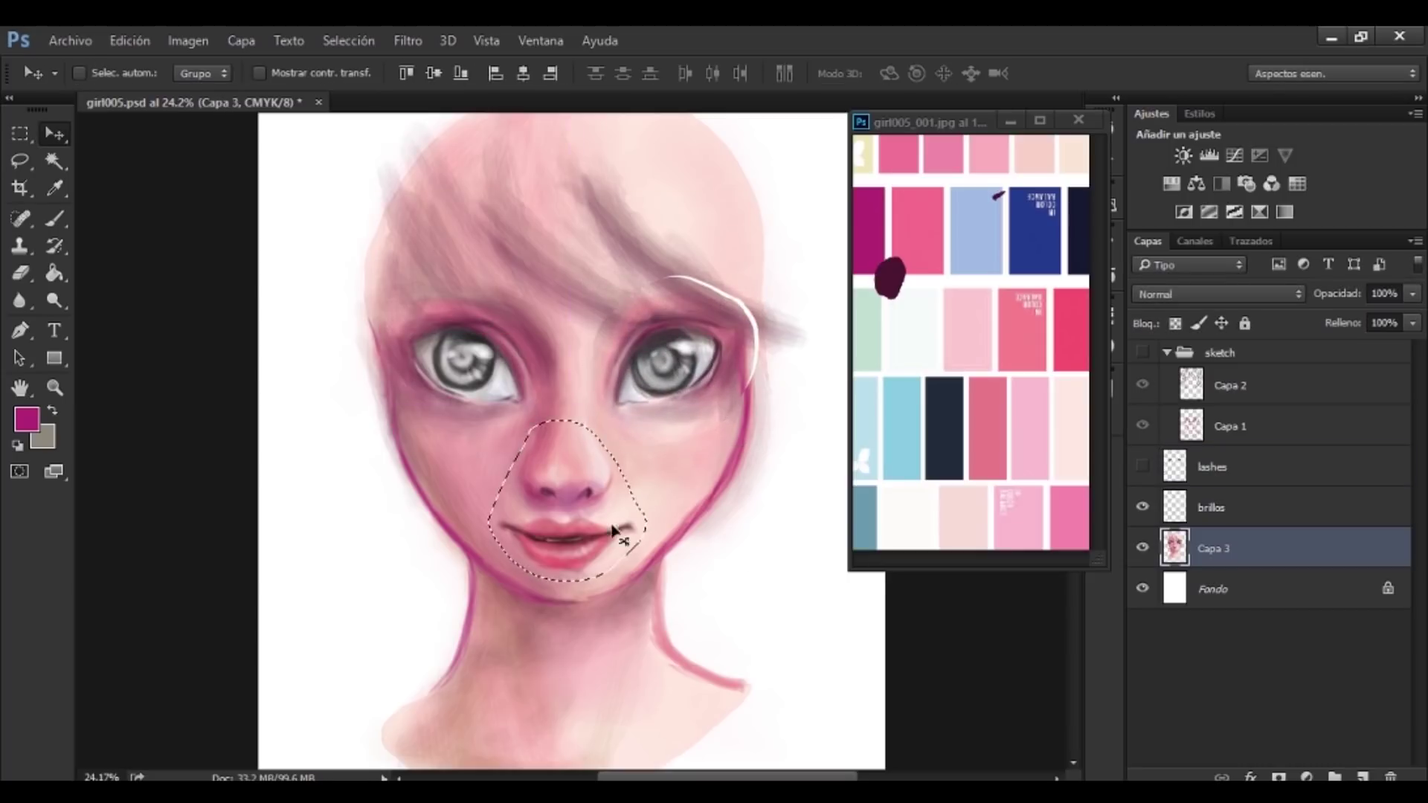
pyautogui.hotkey('ctrl', 't')
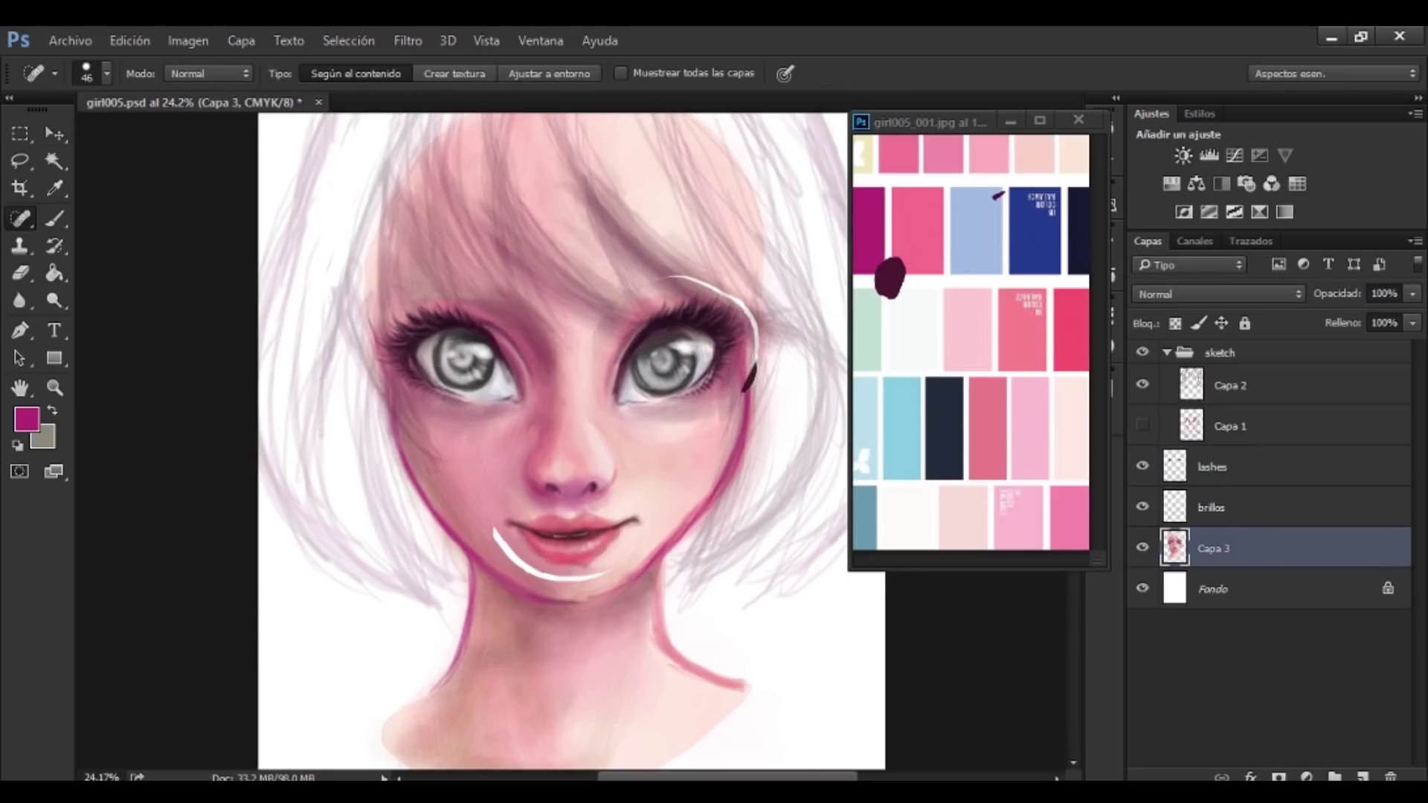
# Flip the canvas horizontally and paint over the white gap along the chin with sampled light pink skin colour.
pyautogui.click(189, 40)
pyautogui.moveTo(236, 232)
pyautogui.click(565, 320)
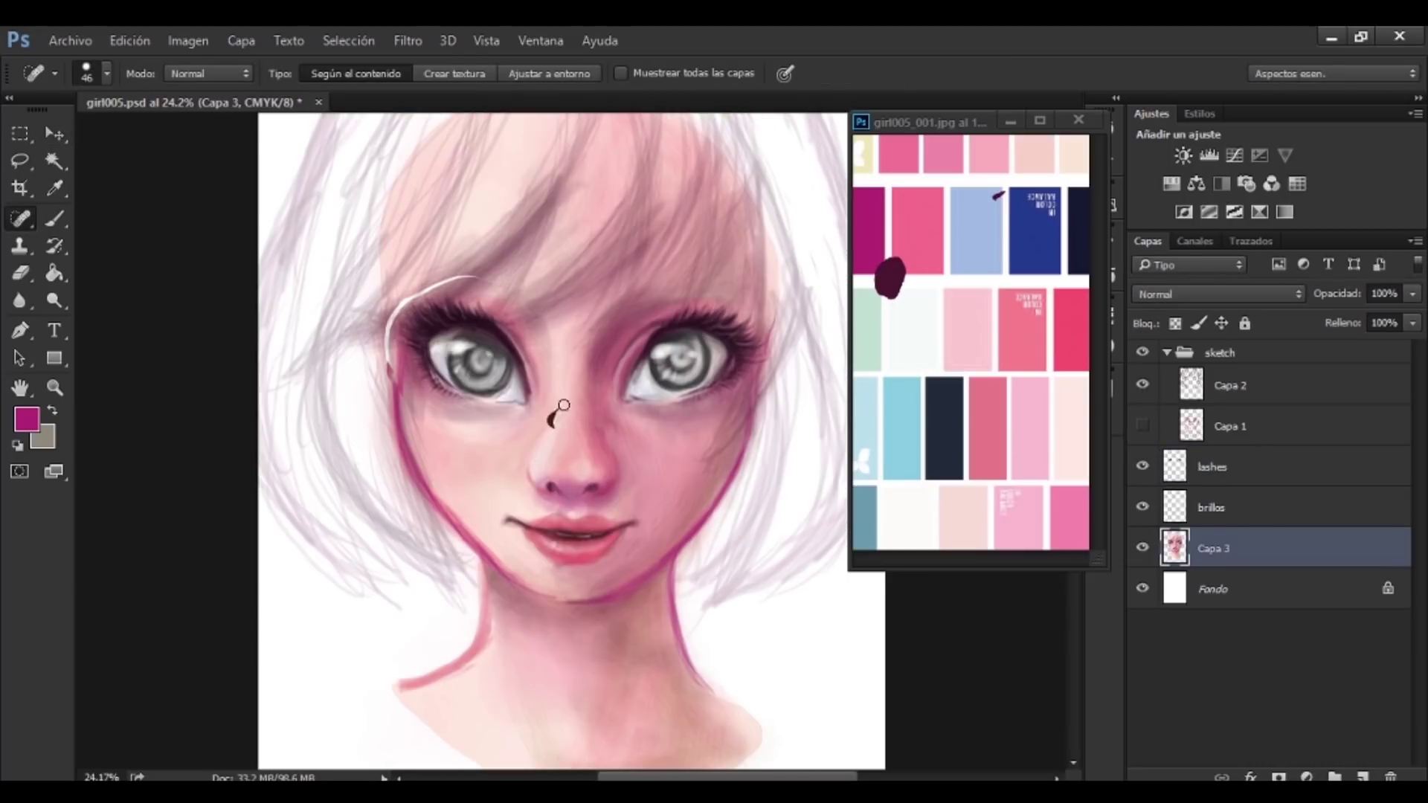
pyautogui.press('b')
pyautogui.keyDown('alt'); pyautogui.click(546, 572); pyautogui.keyUp('alt')
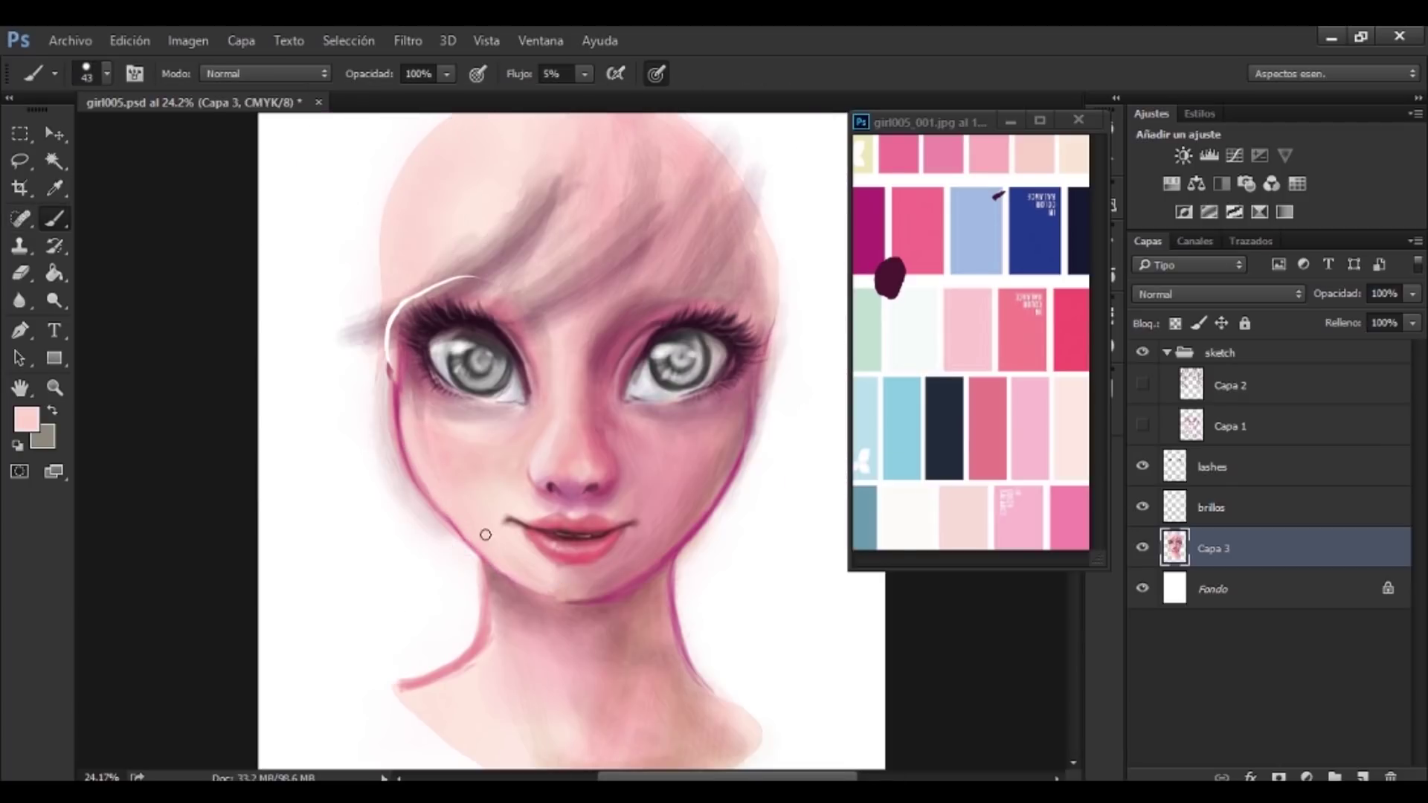
# Show the Capa 1 sketch, paint a dark right-hand eyebrow and mirror a copy of it above the left-hand eye.
pyautogui.click(1143, 426)
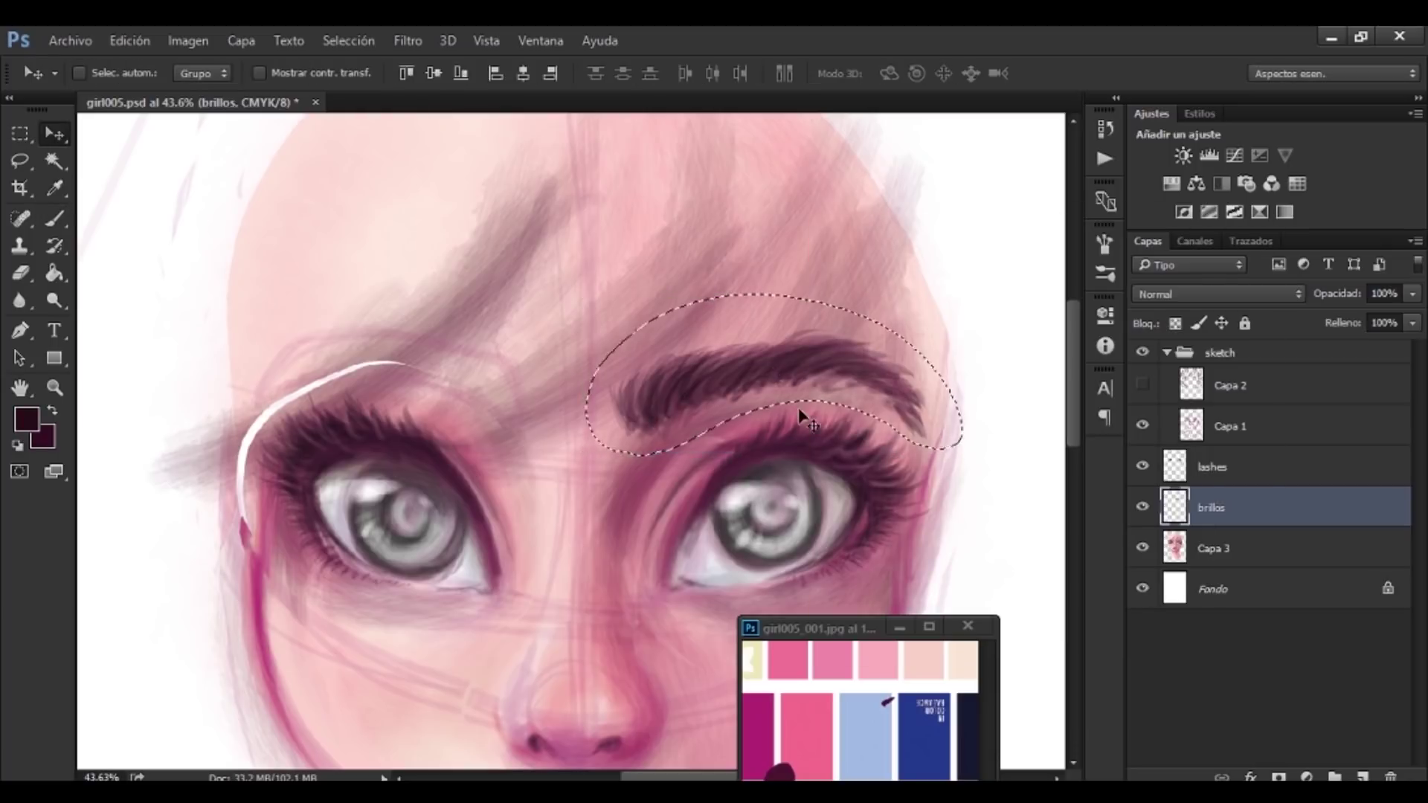
pyautogui.hotkey('ctrl', 'j')
pyautogui.hotkey('ctrl', 't')
pyautogui.moveTo(773, 387); pyautogui.dragTo(542, 446)
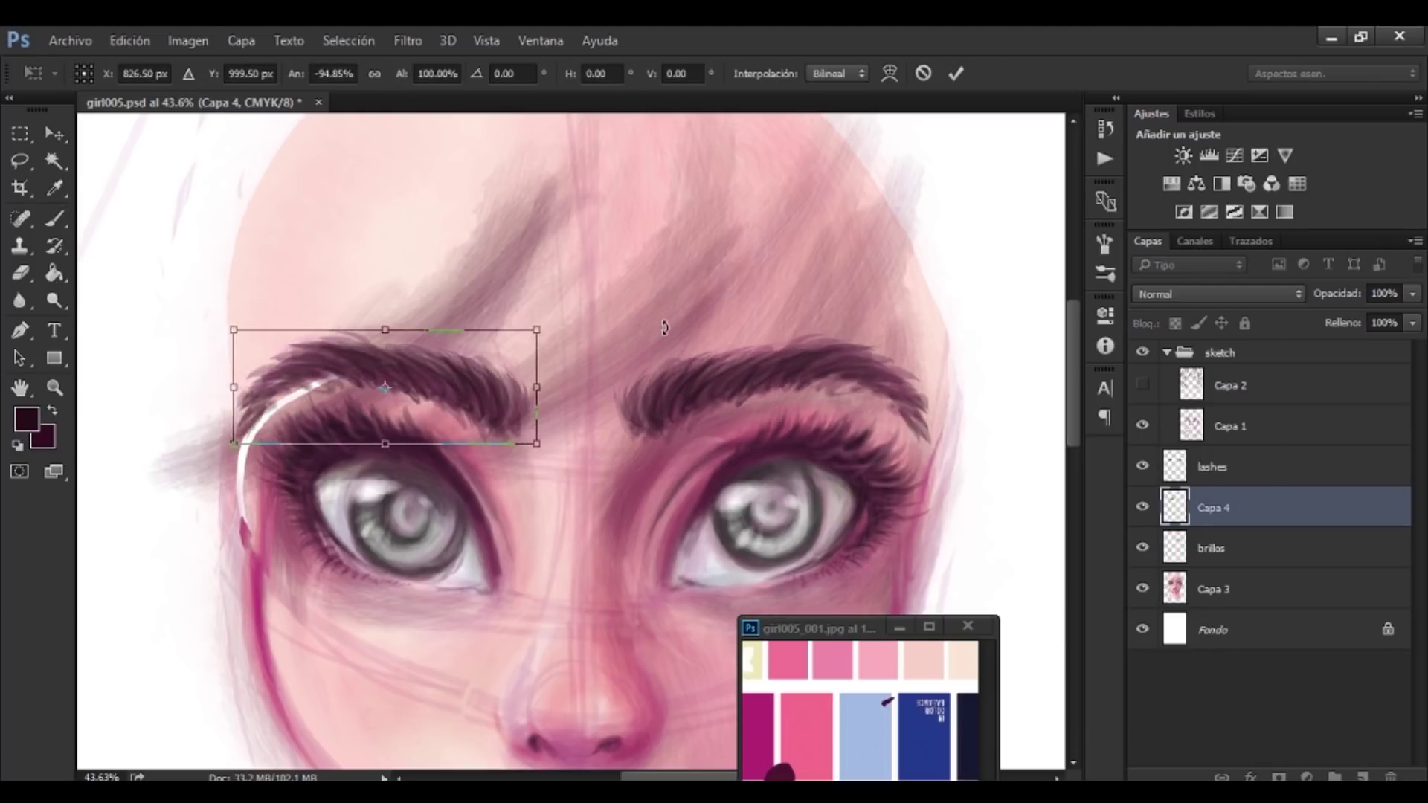
pyautogui.click(188, 40)
pyautogui.moveTo(238, 232)
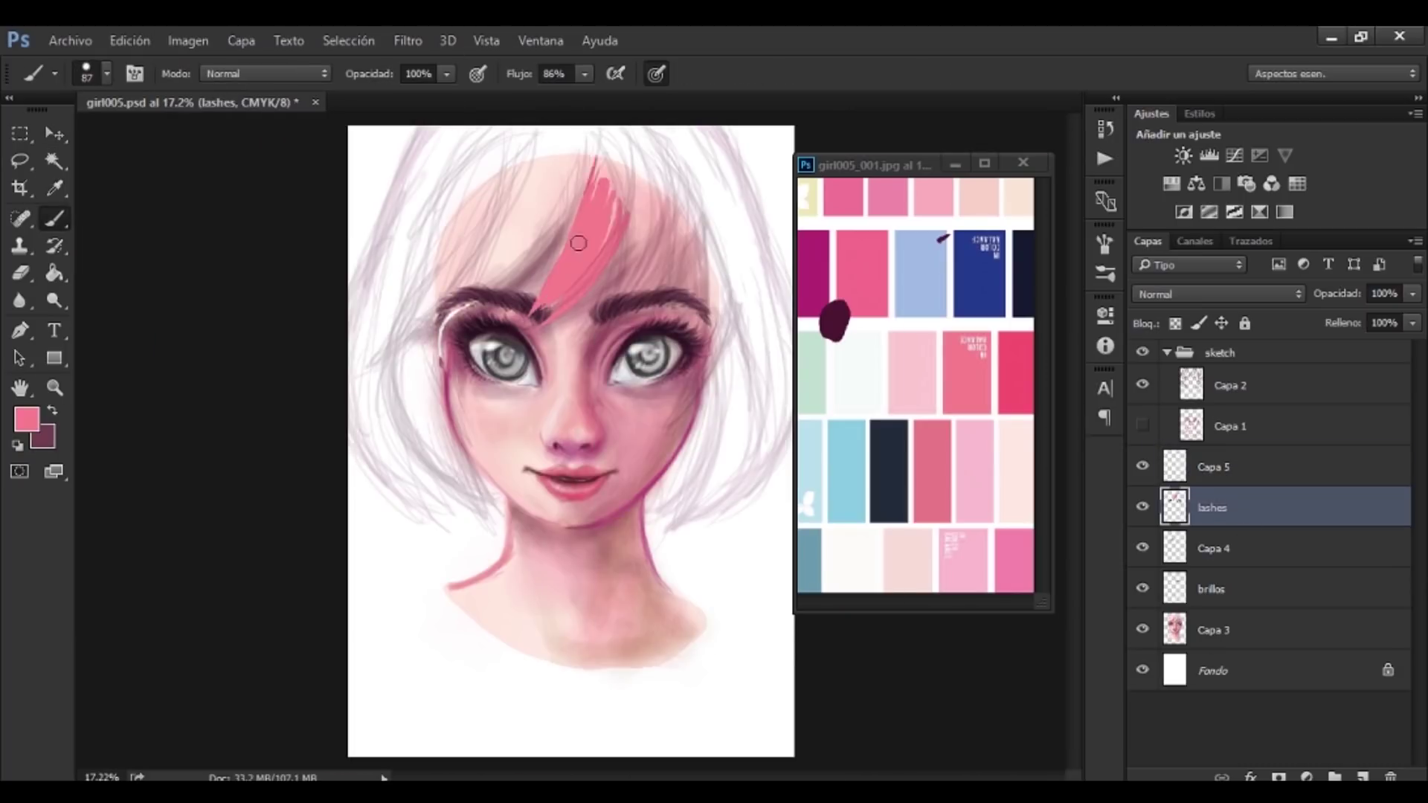
# Paint coral-pink fringe strands sweeping down to the left-hand eyebrow on the lashes layer, and hide the Capa 2 sketch.
pyautogui.moveTo(578, 243); pyautogui.dragTo(595, 133)
pyautogui.click(1143, 385)
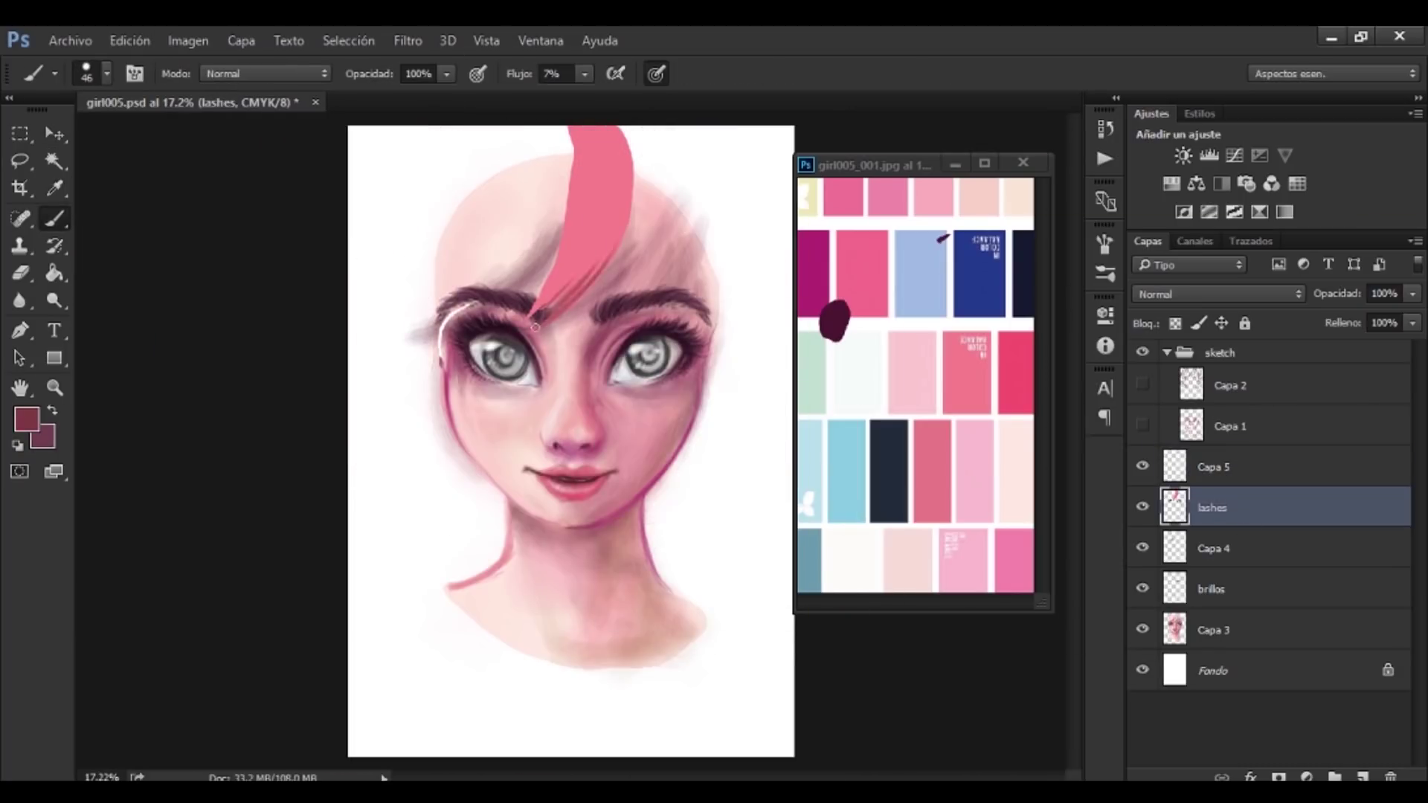
pyautogui.hotkey('ctrl', '-')
pyautogui.hotkey('ctrl', '-')
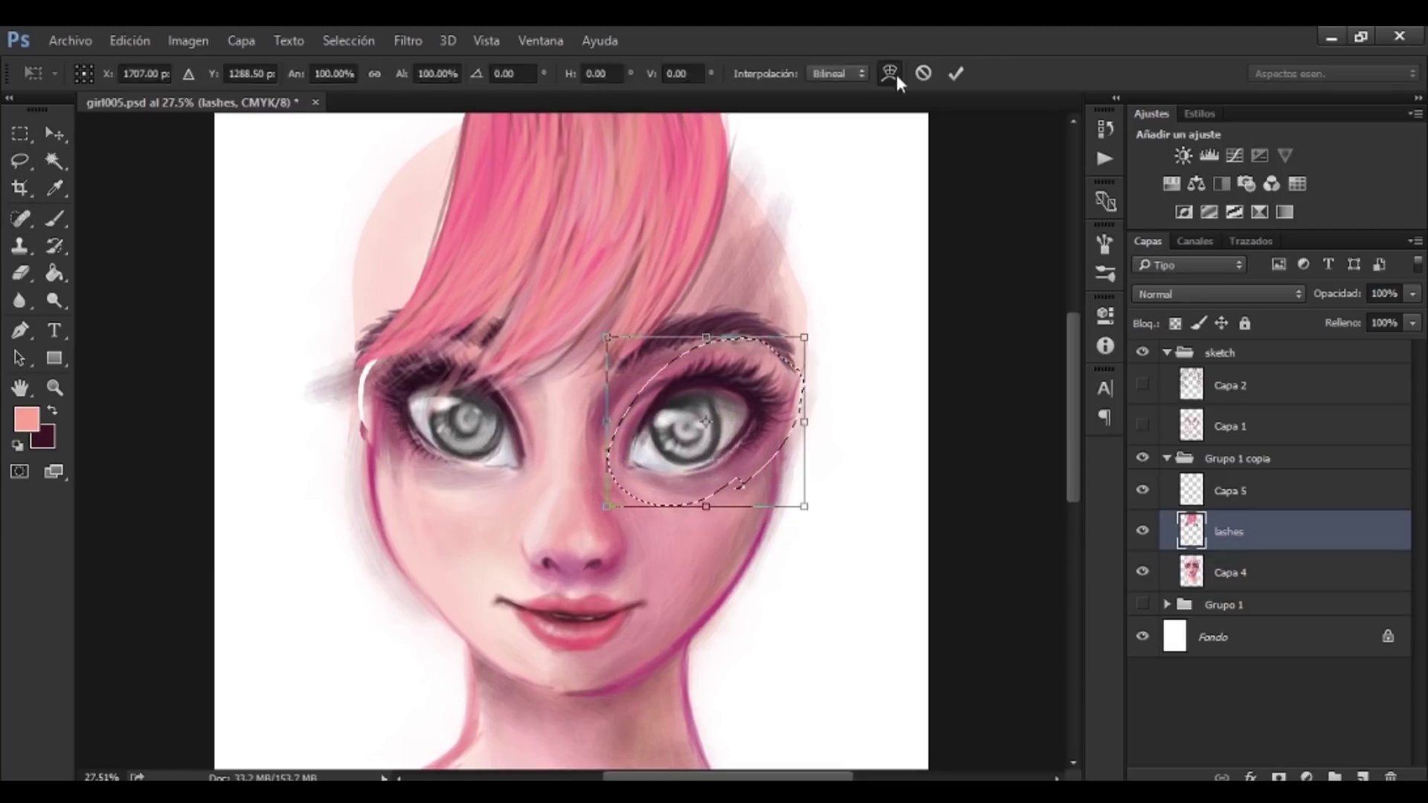
# Warp the selected right-hand eye area on the lashes layer and retouch the iris in grey on Capa 4.
pyautogui.click(891, 73)
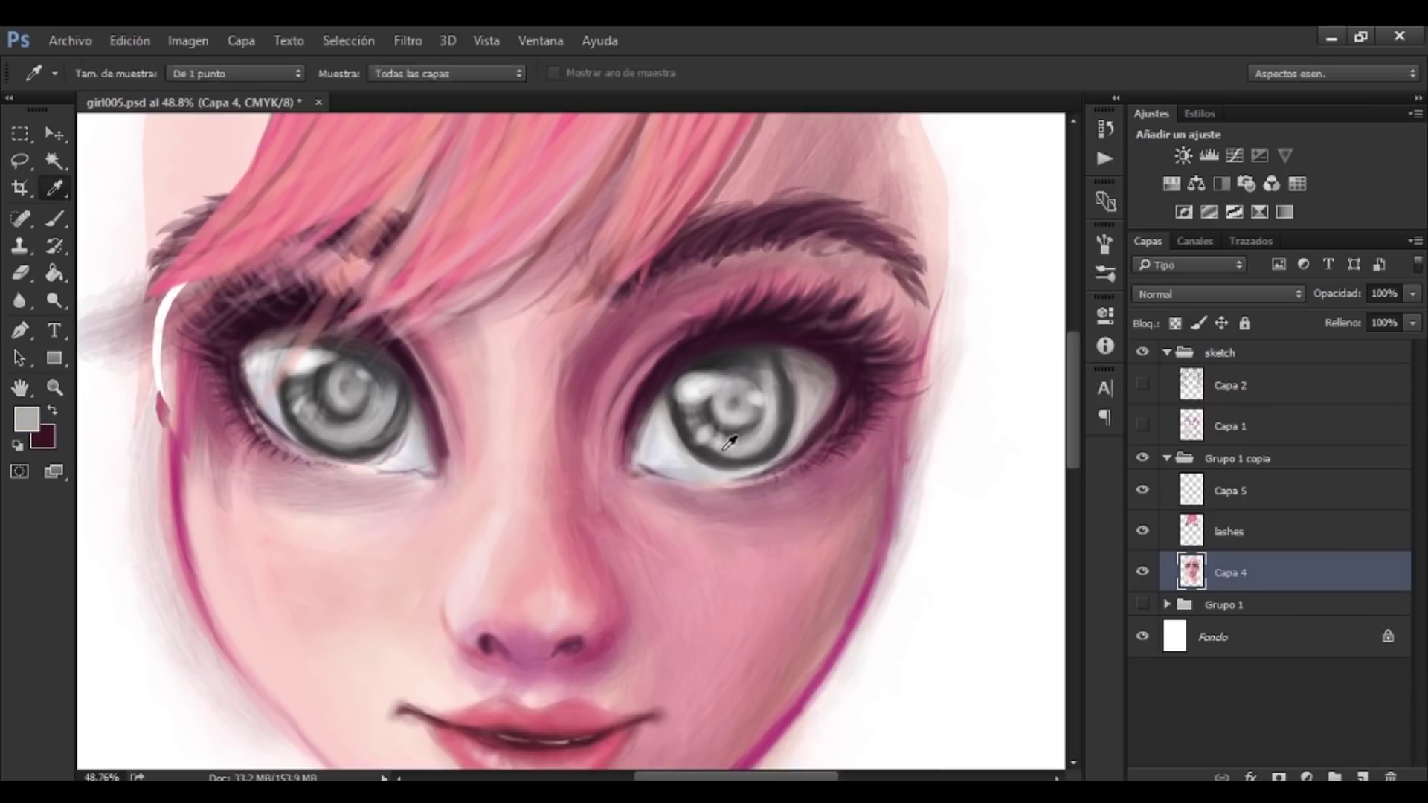
pyautogui.rightClick(747, 516)
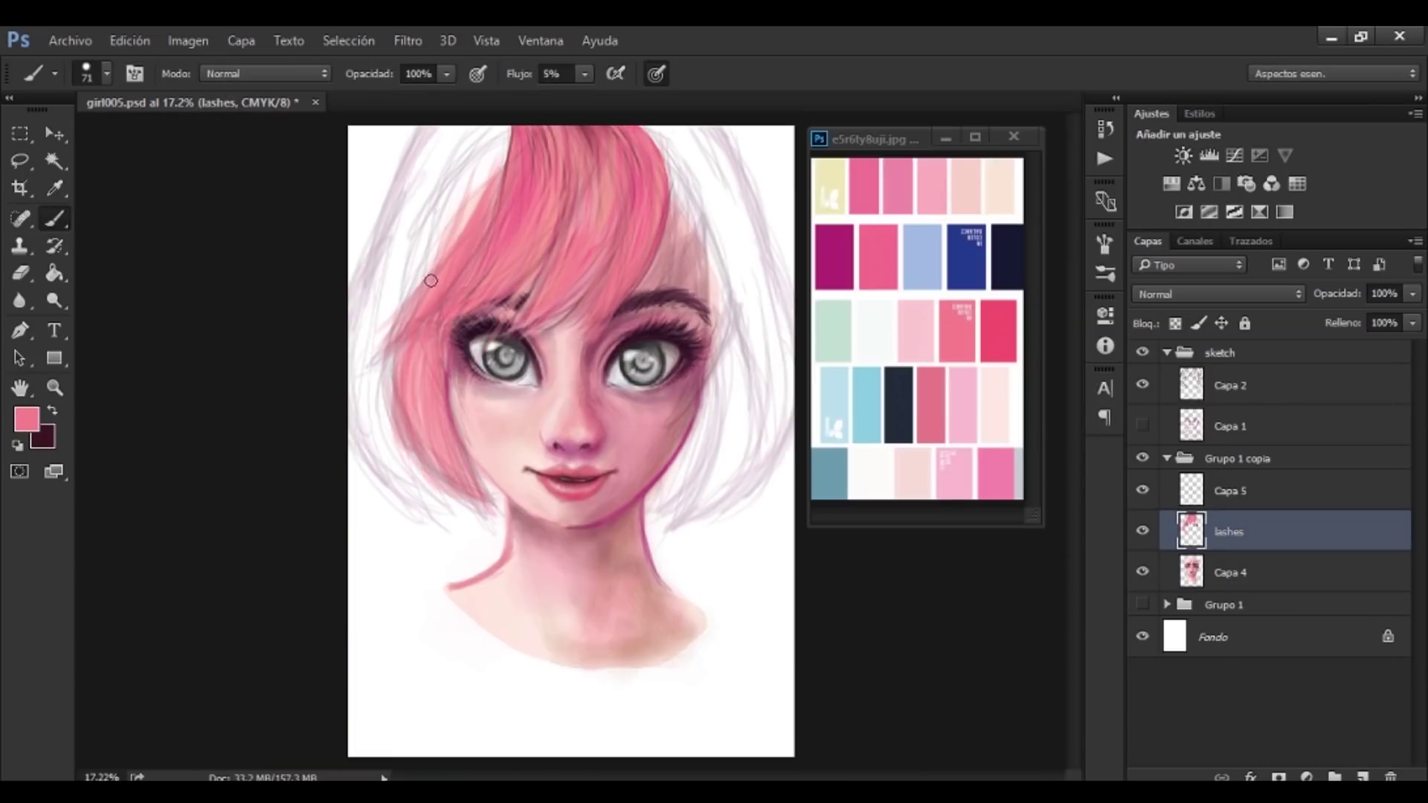
# Paint the rest of the bob in pink following the sketch, adding light pink strands over the fringe and sides.
pyautogui.moveTo(507, 130)
pyautogui.mouseDown()
pyautogui.moveTo(446, 313)
pyautogui.moveTo(726, 429)
pyautogui.moveTo(759, 319)
pyautogui.mouseUp()
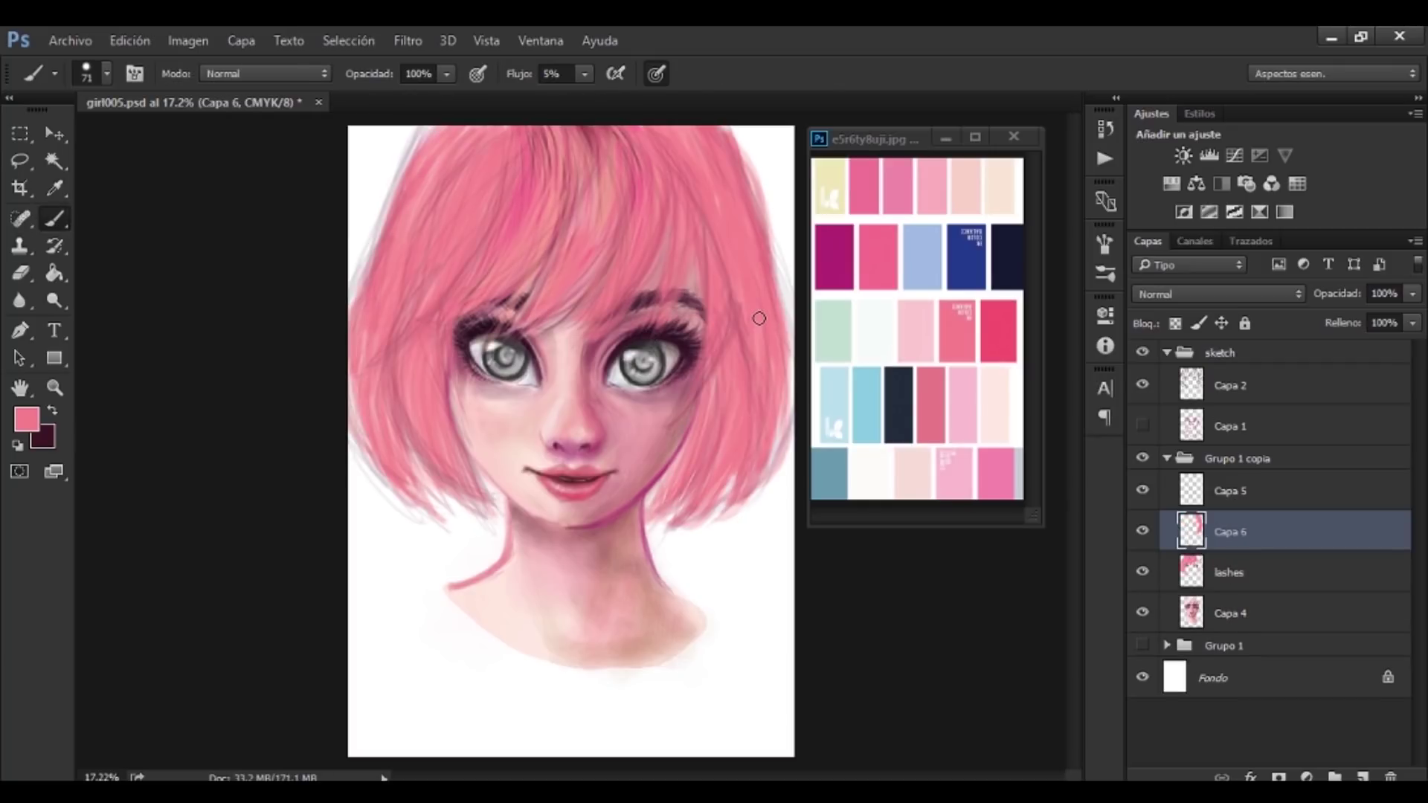
pyautogui.press(']')
pyautogui.moveTo(432, 313); pyautogui.dragTo(367, 392)
pyautogui.moveTo(714, 313); pyautogui.dragTo(717, 239)
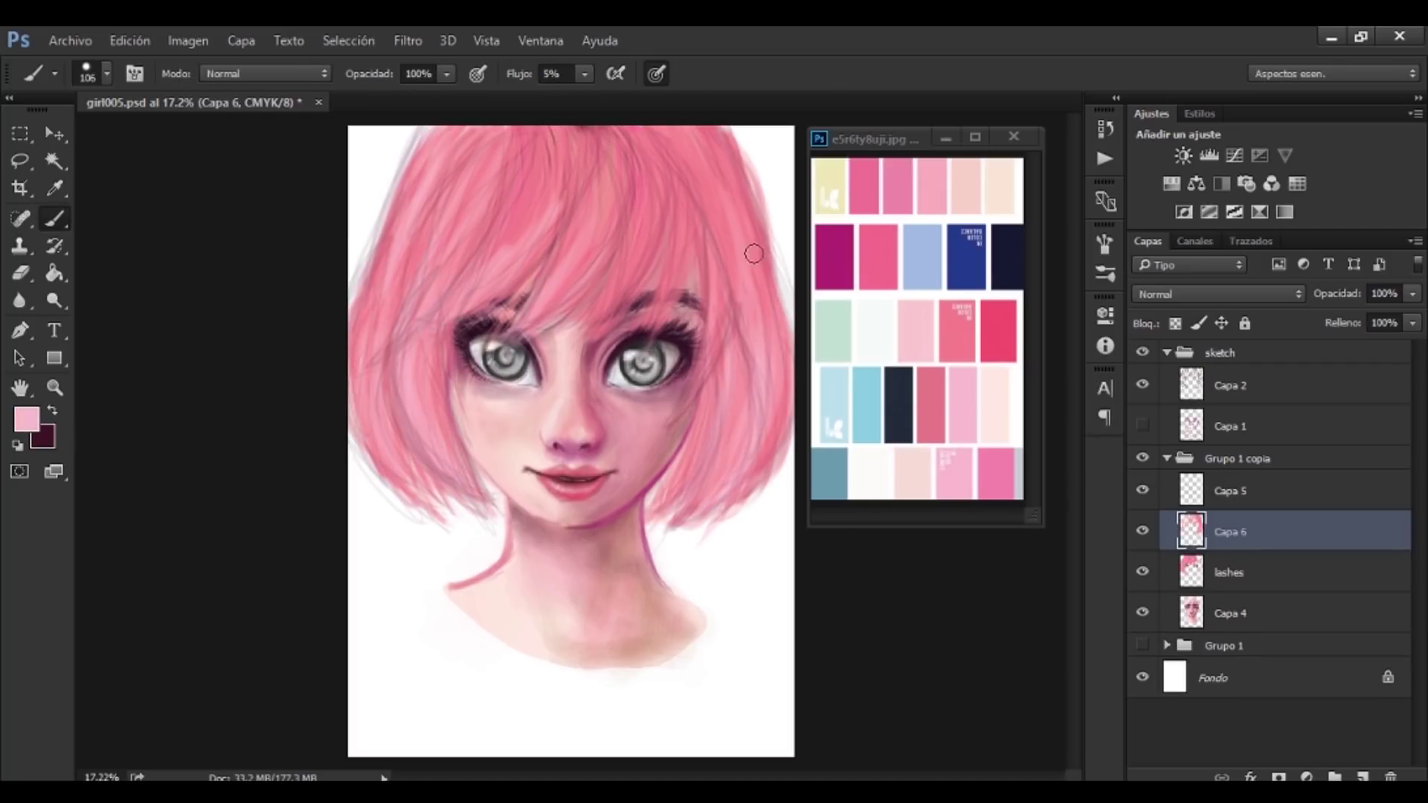
# Add a new layer and paint darker reddish strands through the fringe and sides of the hair on Capa 6.
pyautogui.hotkey('ctrl', 'shift', 'alt', 'n')
pyautogui.press('b')
pyautogui.keyDown('ctrl'); pyautogui.click(453, 270); pyautogui.keyUp('ctrl')
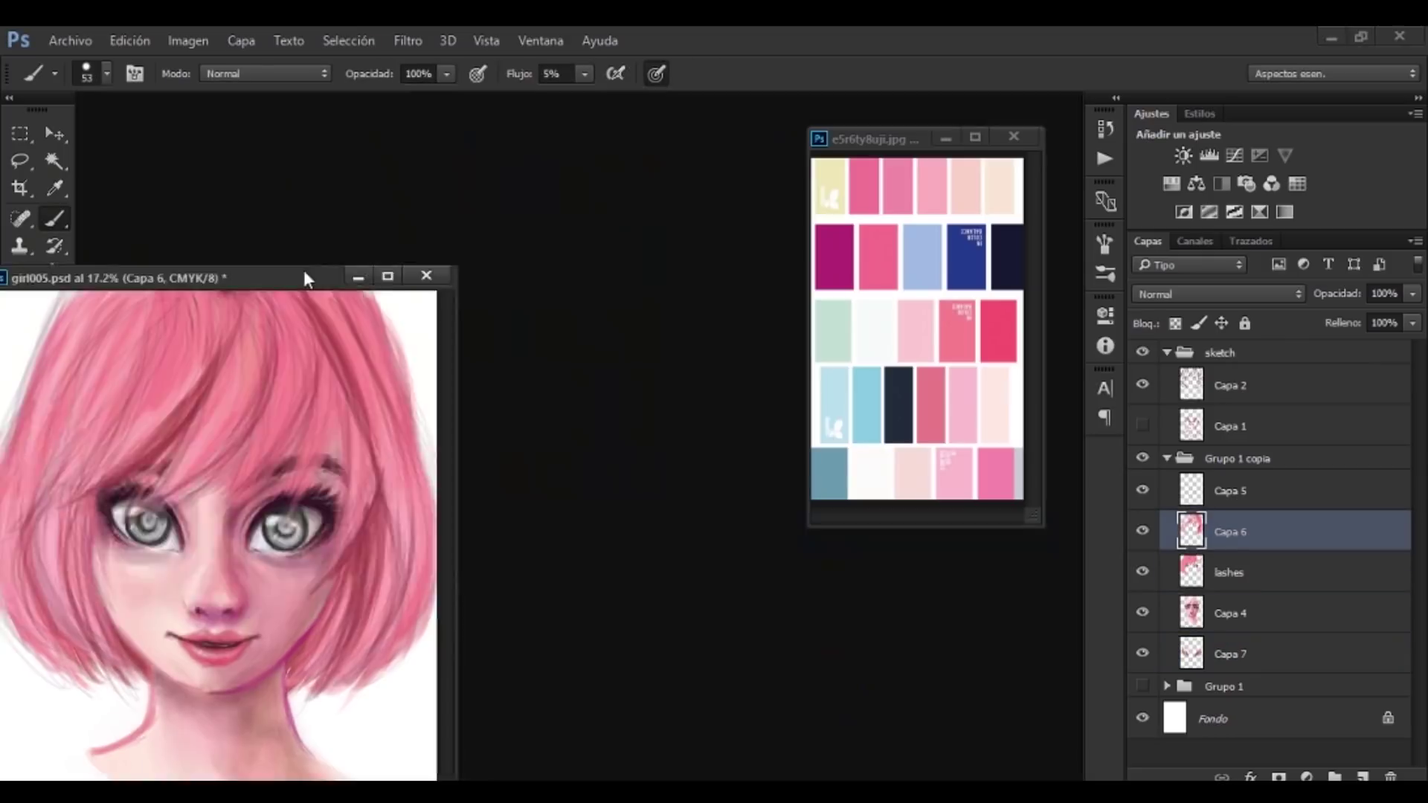
# Hide the Capa 2 sketch and paint pale highlight strands along the fringe and both sides with a larger brush.
pyautogui.click(1143, 384)
pyautogui.press(']')
pyautogui.press(']')
pyautogui.press(']')
pyautogui.keyDown('alt'); pyautogui.click(871, 328); pyautogui.keyUp('alt')
pyautogui.moveTo(521, 208); pyautogui.dragTo(417, 484)
pyautogui.moveTo(729, 186); pyautogui.dragTo(773, 402)
# Switch to a dark wine-red with a smaller brush and add shadow strands to the hair on Capa 6.
pyautogui.keyDown('ctrl'); pyautogui.click(474, 321); pyautogui.keyUp('ctrl')
pyautogui.press('x')
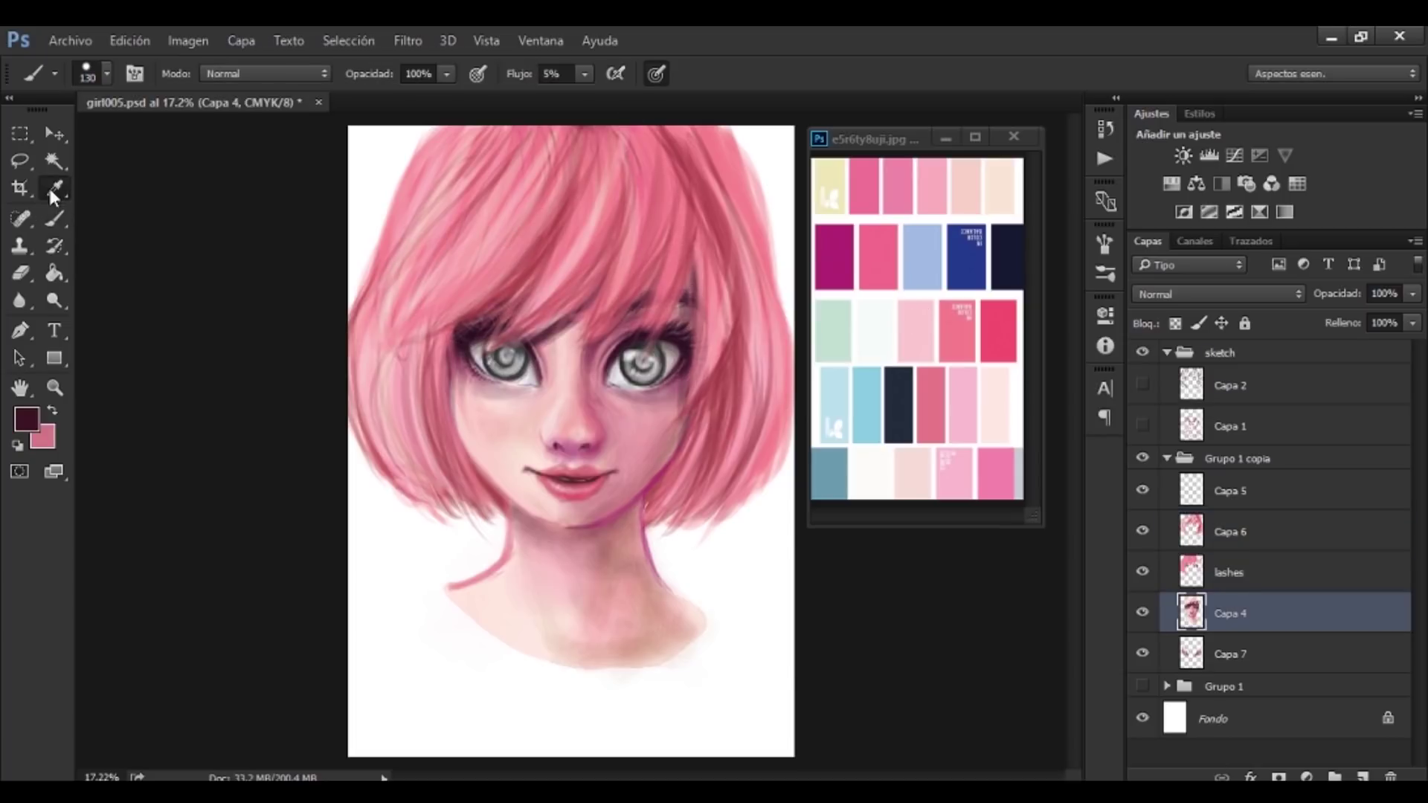
pyautogui.keyDown('ctrl'); pyautogui.click(473, 528); pyautogui.keyUp('ctrl')
pyautogui.press('[')
pyautogui.press('[')
pyautogui.press('[')
pyautogui.rightClick(655, 274)
pyautogui.moveTo(715, 319); pyautogui.dragTo(718, 318)
pyautogui.press('Return')
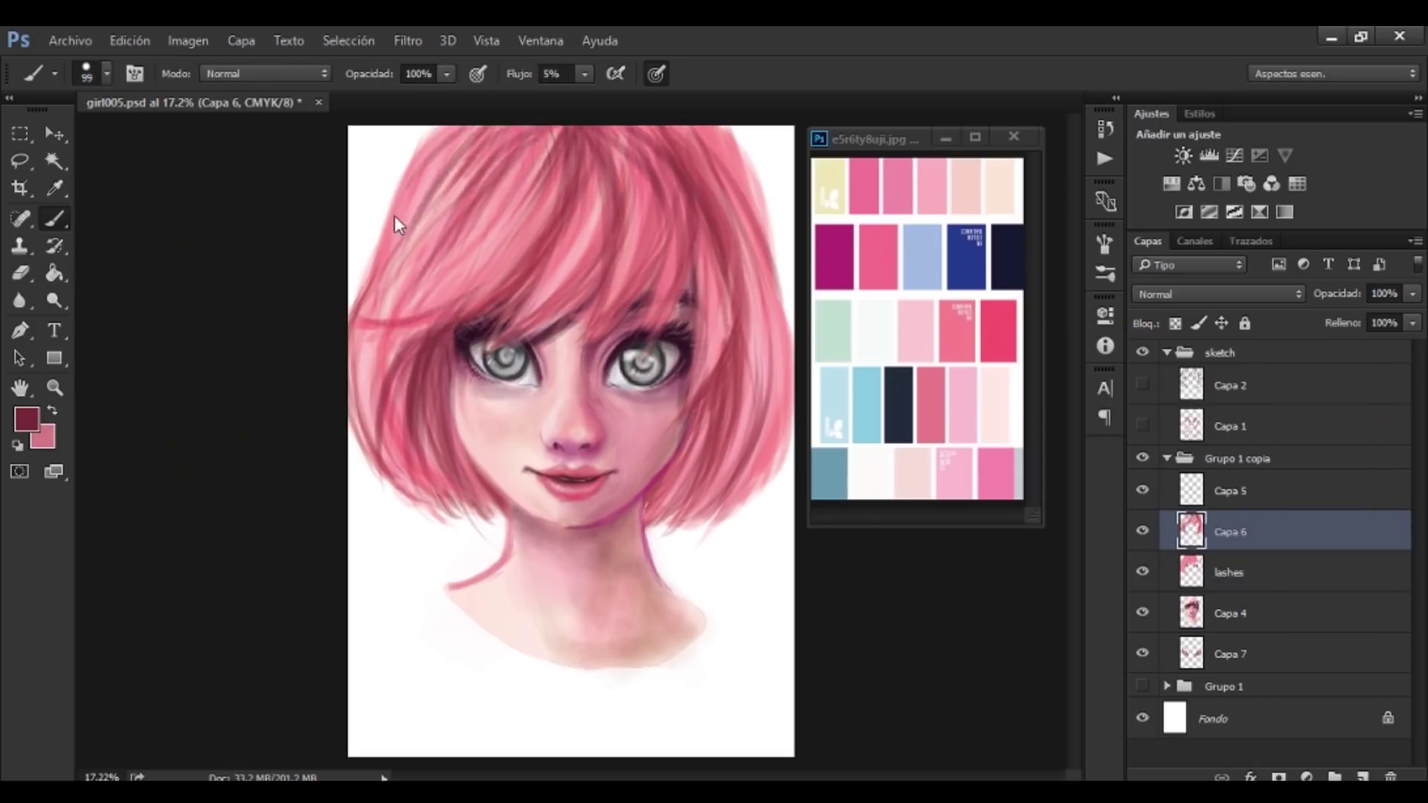
# Choose a crimson colour and deepen the hair's tone on Capa 6 with a large textured brush.
pyautogui.keyDown('alt'); pyautogui.click(616, 285); pyautogui.keyUp('alt')
pyautogui.keyDown('alt'); pyautogui.click(737, 520); pyautogui.keyUp('alt')
pyautogui.keyDown('alt'); pyautogui.click(1039, 439); pyautogui.keyUp('alt')
pyautogui.press('.')
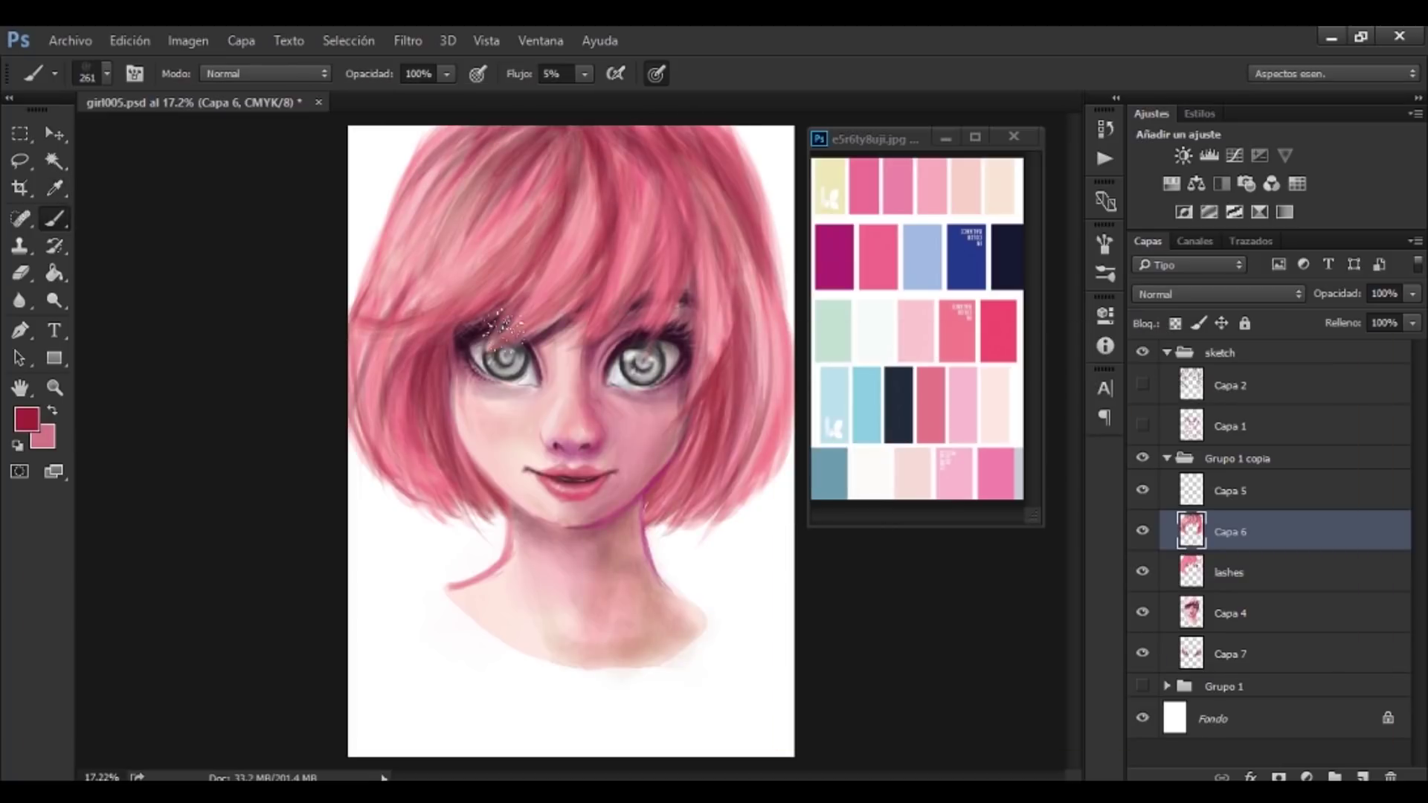
# Darken the outer edges and crown of the hair with dark maroon strands on Capa 6.
pyautogui.press('b')
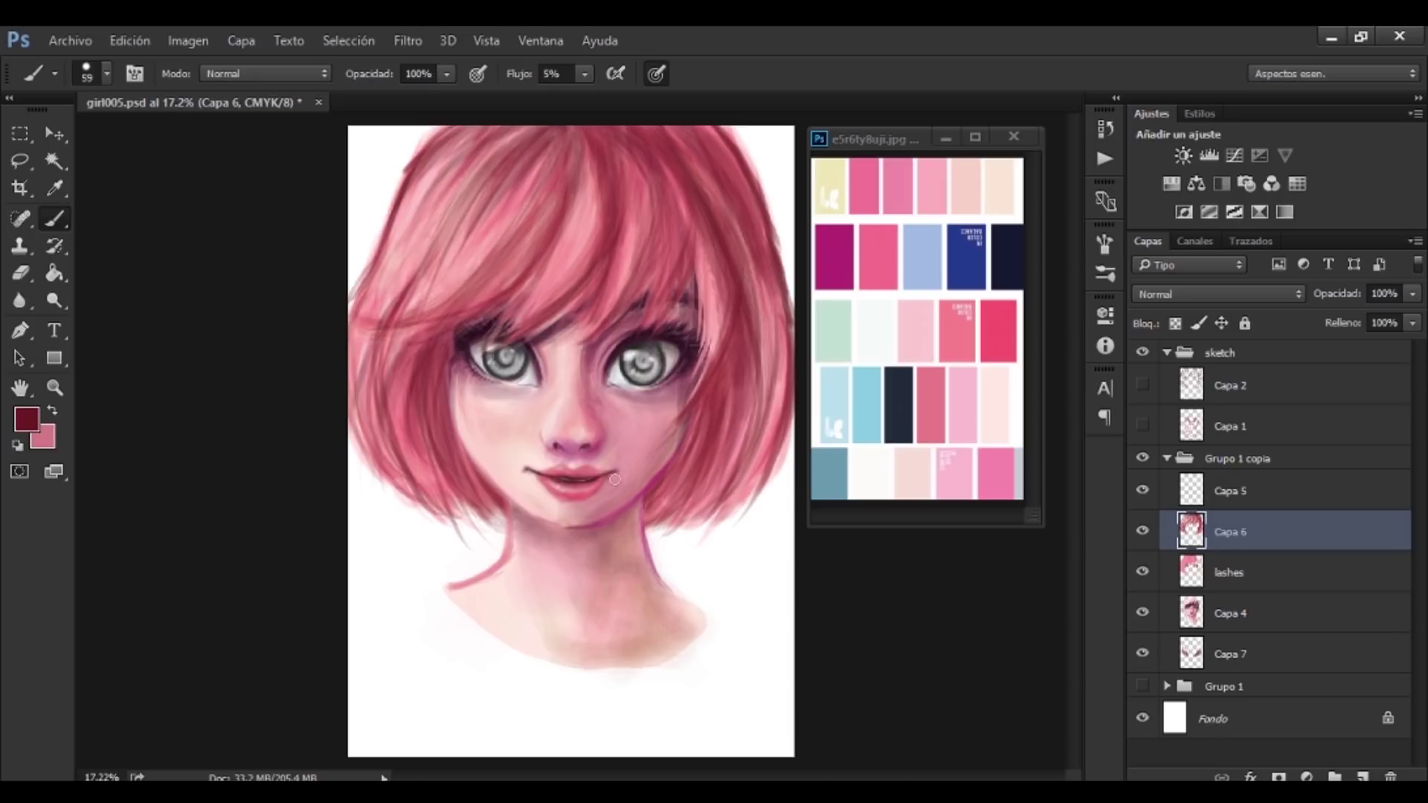
pyautogui.press('b')
pyautogui.moveTo(417, 260); pyautogui.dragTo(541, 119)
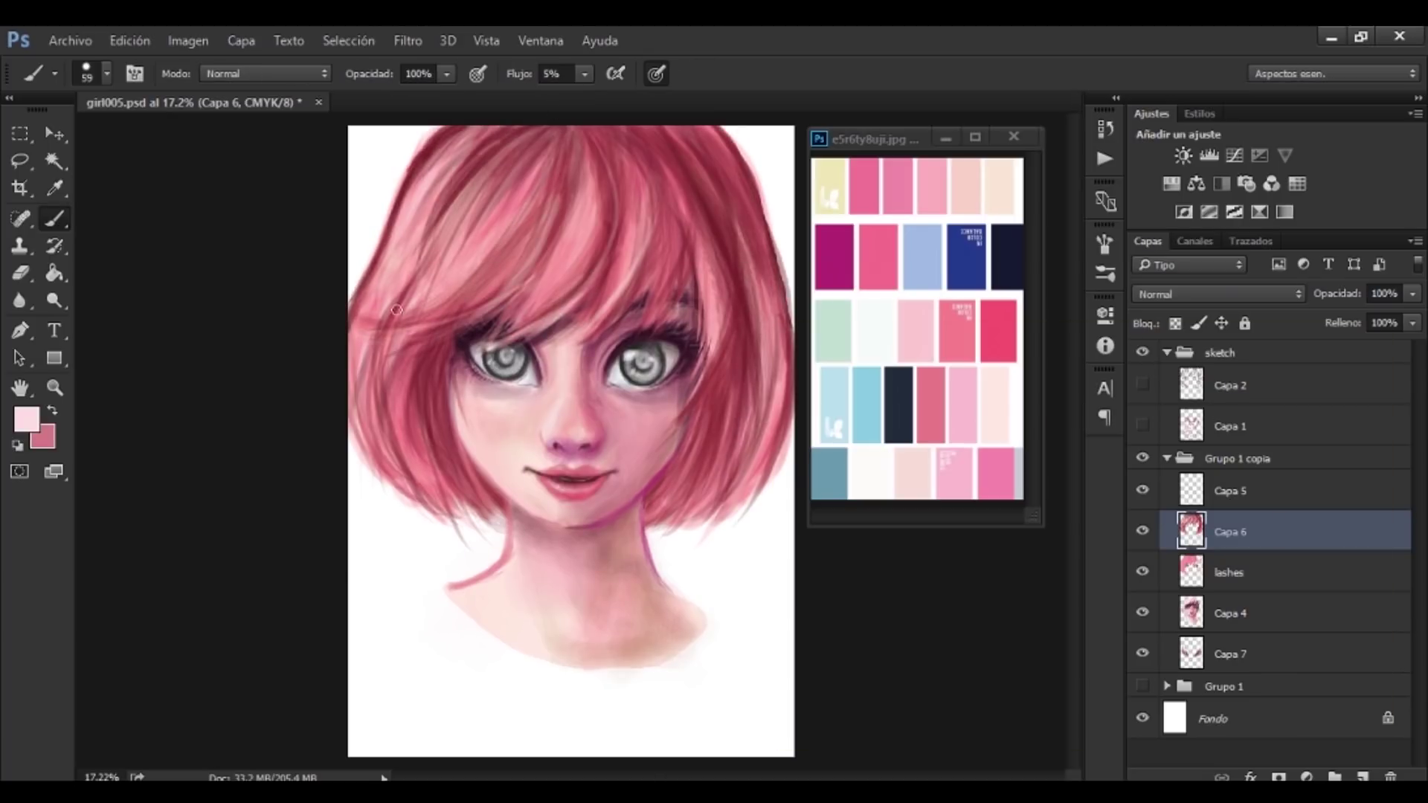
# Paint fine near-white highlight strands through the fringe and crown on Capa 6 with a 25 px brush.
pyautogui.rightClick(550, 360)
pyautogui.doubleClick(650, 494)
pyautogui.rightClick(632, 433)
pyautogui.doubleClick(670, 476)
pyautogui.keyDown('alt'); pyautogui.click(744, 714); pyautogui.keyUp('alt')
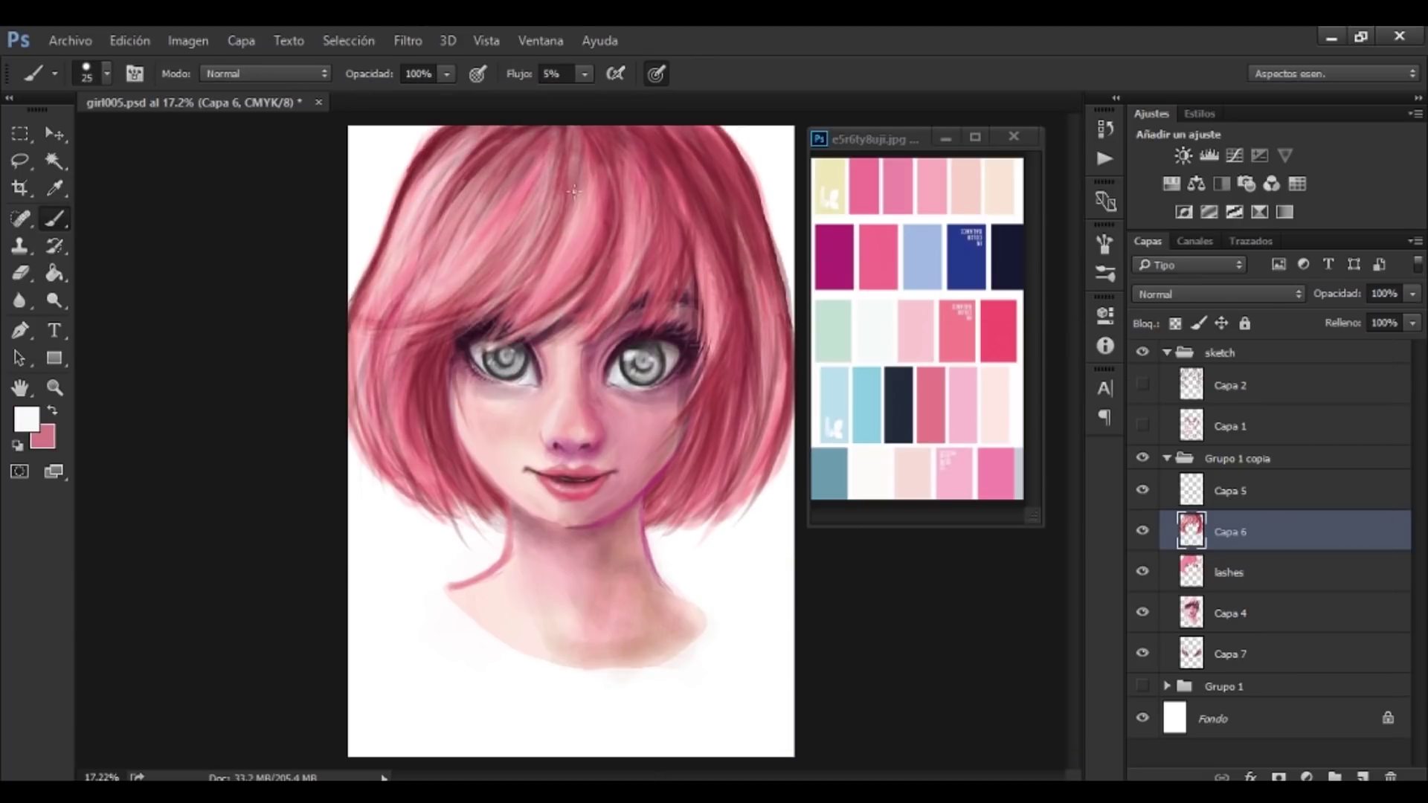
# Sample the hair's dark red and define the jaw and neck outlines with it.
pyautogui.keyDown('alt'); pyautogui.click(773, 287); pyautogui.keyUp('alt')
pyautogui.hotkey('ctrl', '+')
pyautogui.hotkey('ctrl', '-')
# Add a Brightness/Contrast adjustment layer directly above Capa 4 and toggle its visibility.
pyautogui.click(1231, 613)
pyautogui.click(1183, 155)
pyautogui.click(1144, 615)
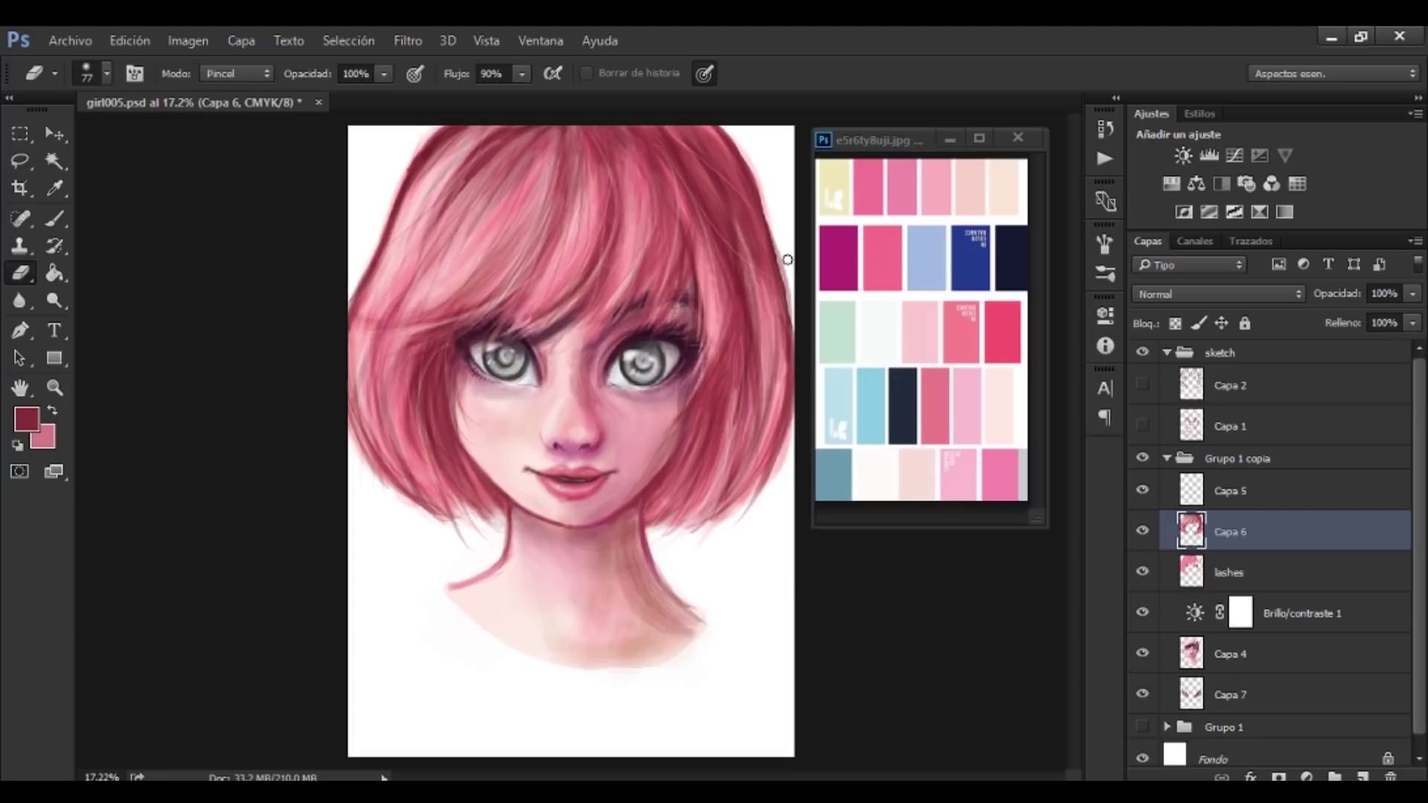
# Select the sweater area below the neck with a freehand outline, fill it light grey on a new layer above Capa 6, and deselect.
pyautogui.moveTo(350, 649); pyautogui.dragTo(849, 690)
pyautogui.press('g')
pyautogui.click(733, 744)
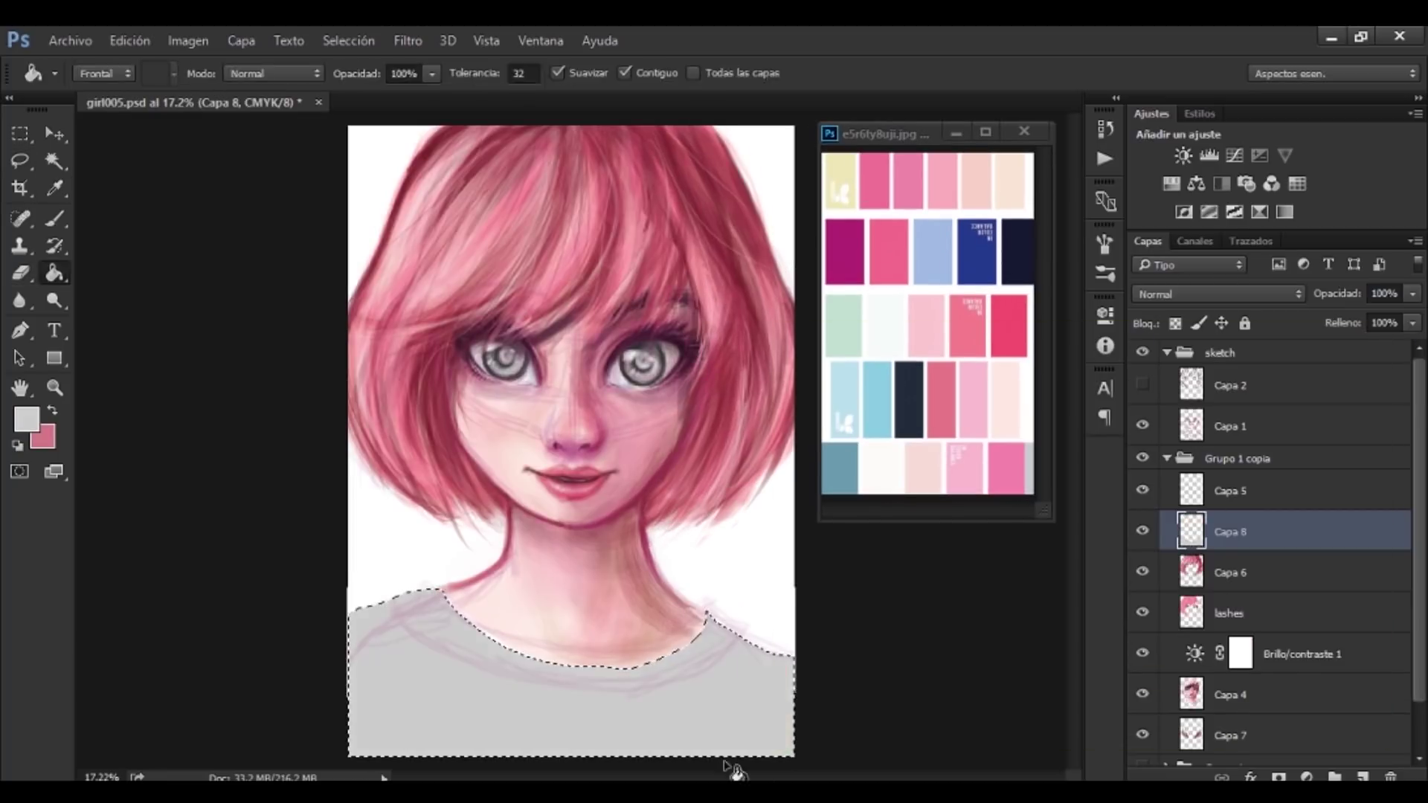
pyautogui.hotkey('ctrl', 'd')
# Hide the Capa 1 sketch and outline the sweater's collar in mid grey on Capa 8 with a hard 65 px brush.
pyautogui.press('z')
pyautogui.click(565, 639)
pyautogui.click(1143, 425)
pyautogui.press('b')
pyautogui.moveTo(870, 416); pyautogui.dragTo(306, 334)
pyautogui.rightClick(736, 463)
pyautogui.moveTo(885, 570); pyautogui.dragTo(909, 570)
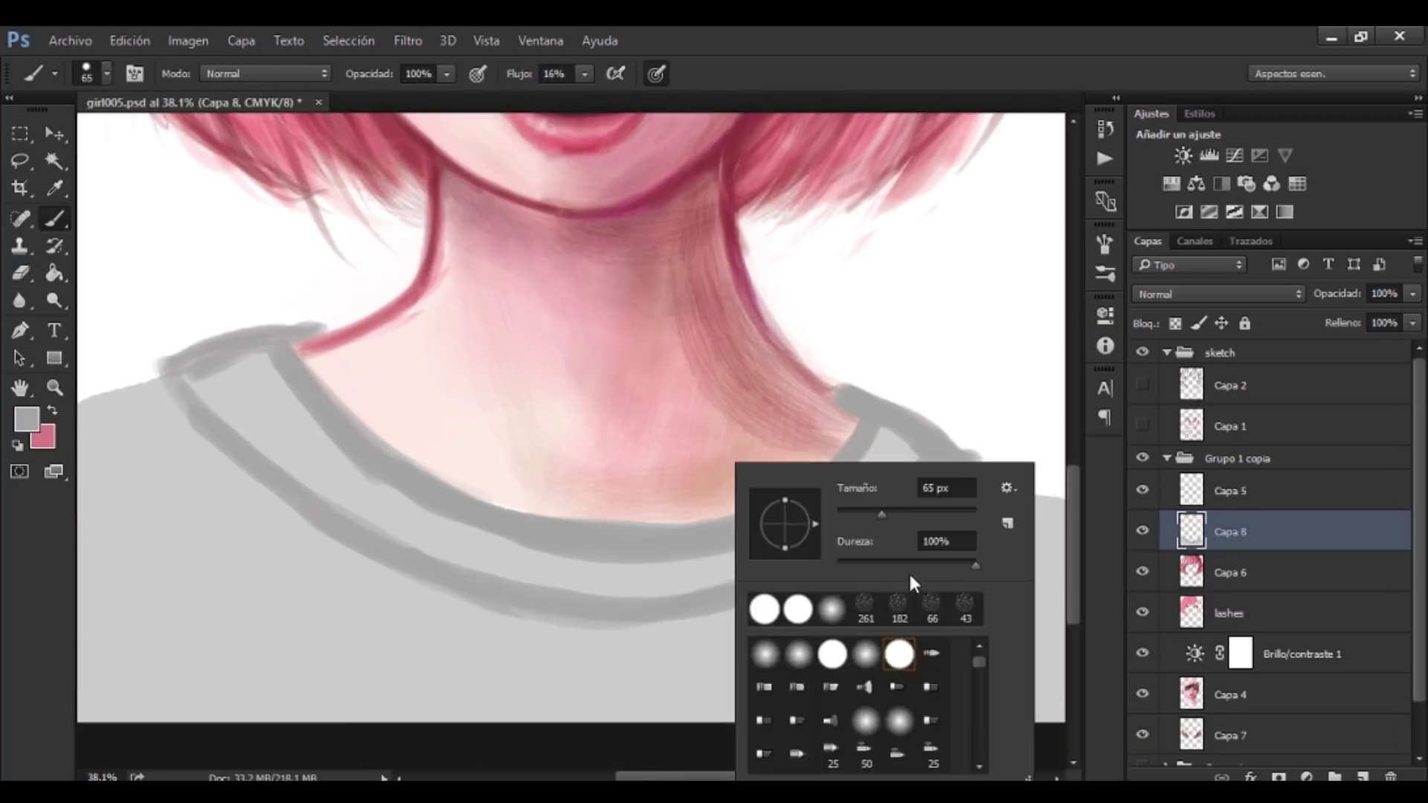
pyautogui.moveTo(171, 364); pyautogui.dragTo(632, 610)
# Shade the whole collar band in darker grey with a textured 176 px brush at 3% flow.
pyautogui.rightClick(526, 463)
pyautogui.rightClick(306, 383)
pyautogui.moveTo(312, 372)
pyautogui.mouseDown()
pyautogui.moveTo(906, 476)
pyautogui.moveTo(462, 535)
pyautogui.mouseUp()
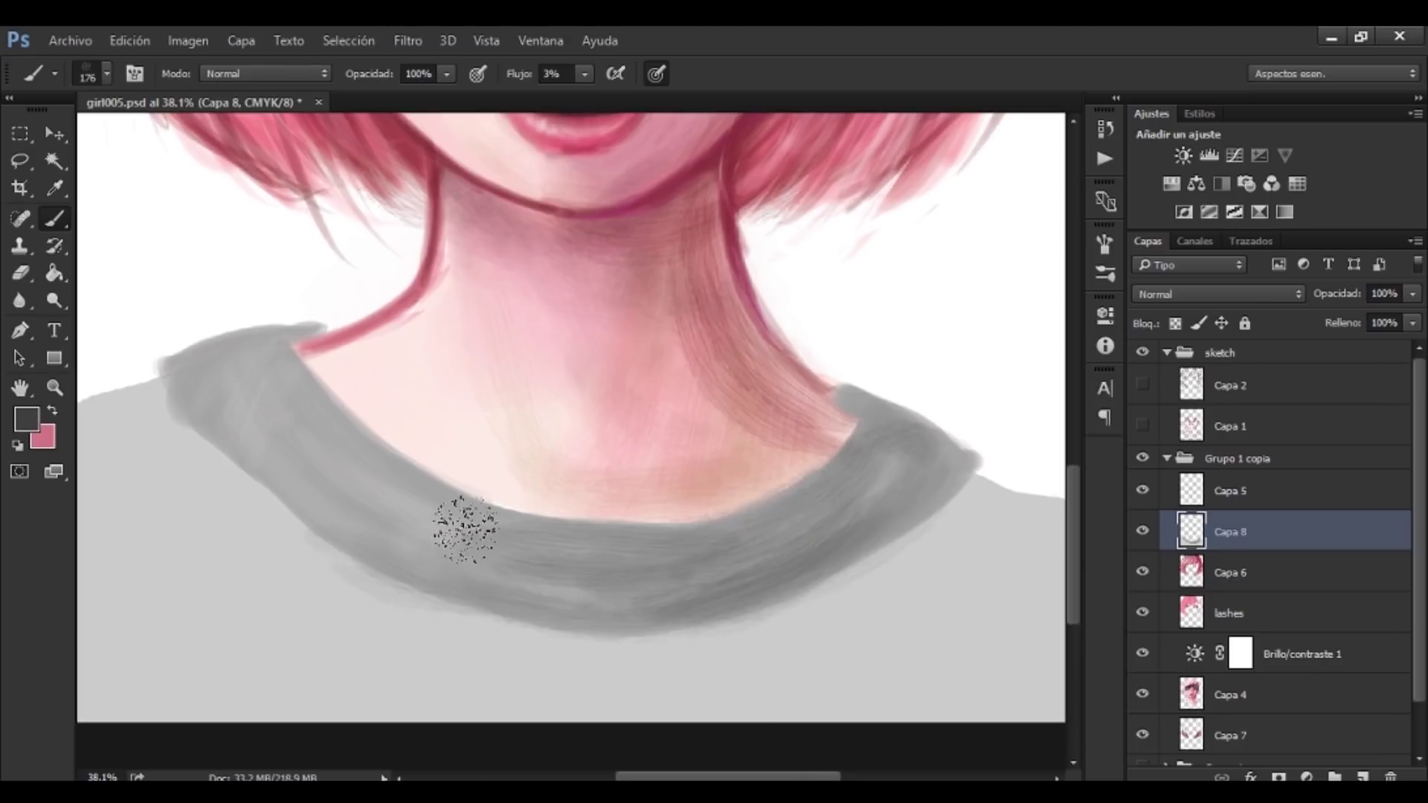
# Paint light and dark knit ribs around the collar and shade the sweater body with large textured grey strokes.
pyautogui.click(26, 419)
pyautogui.moveTo(446, 484); pyautogui.dragTo(457, 595)
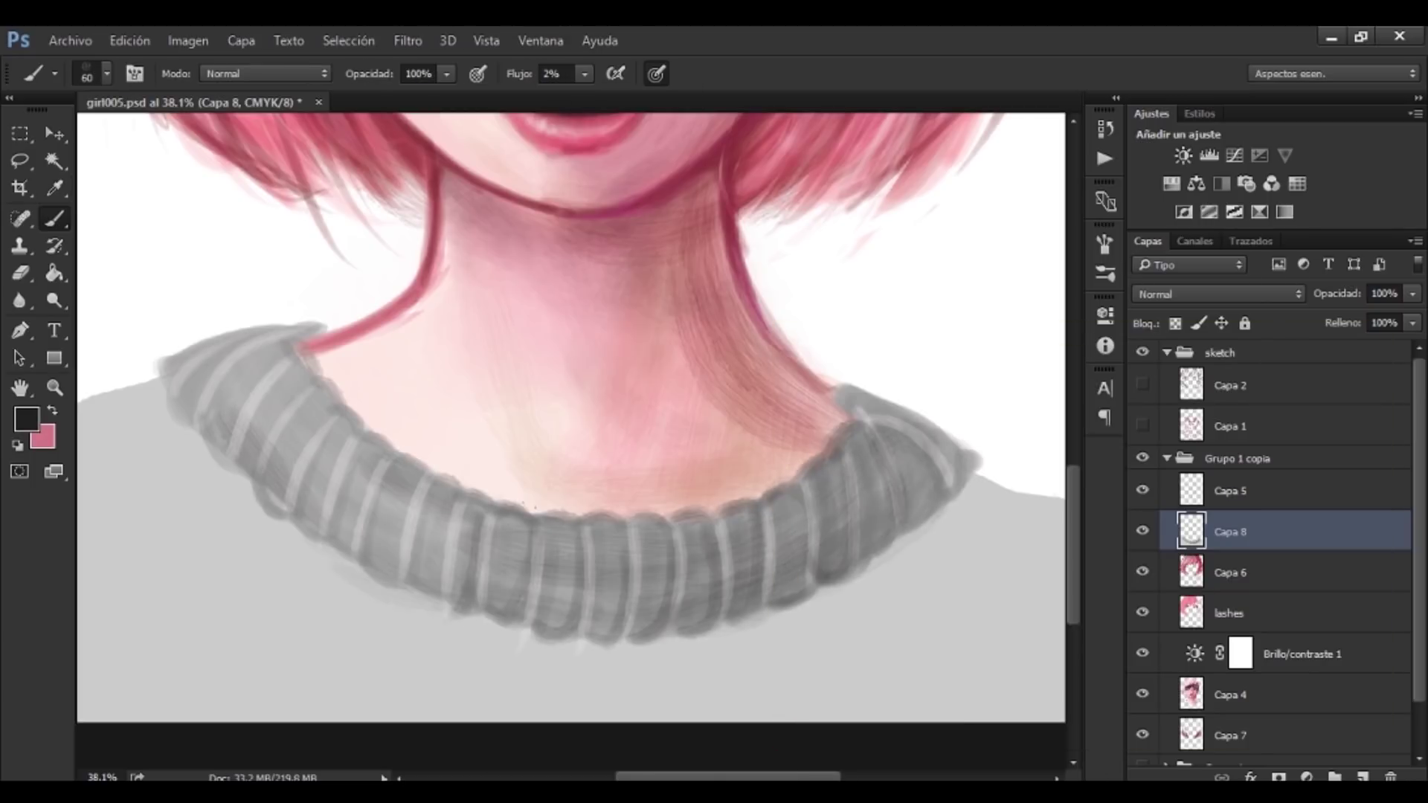
pyautogui.scroll(-3, 571, 447)
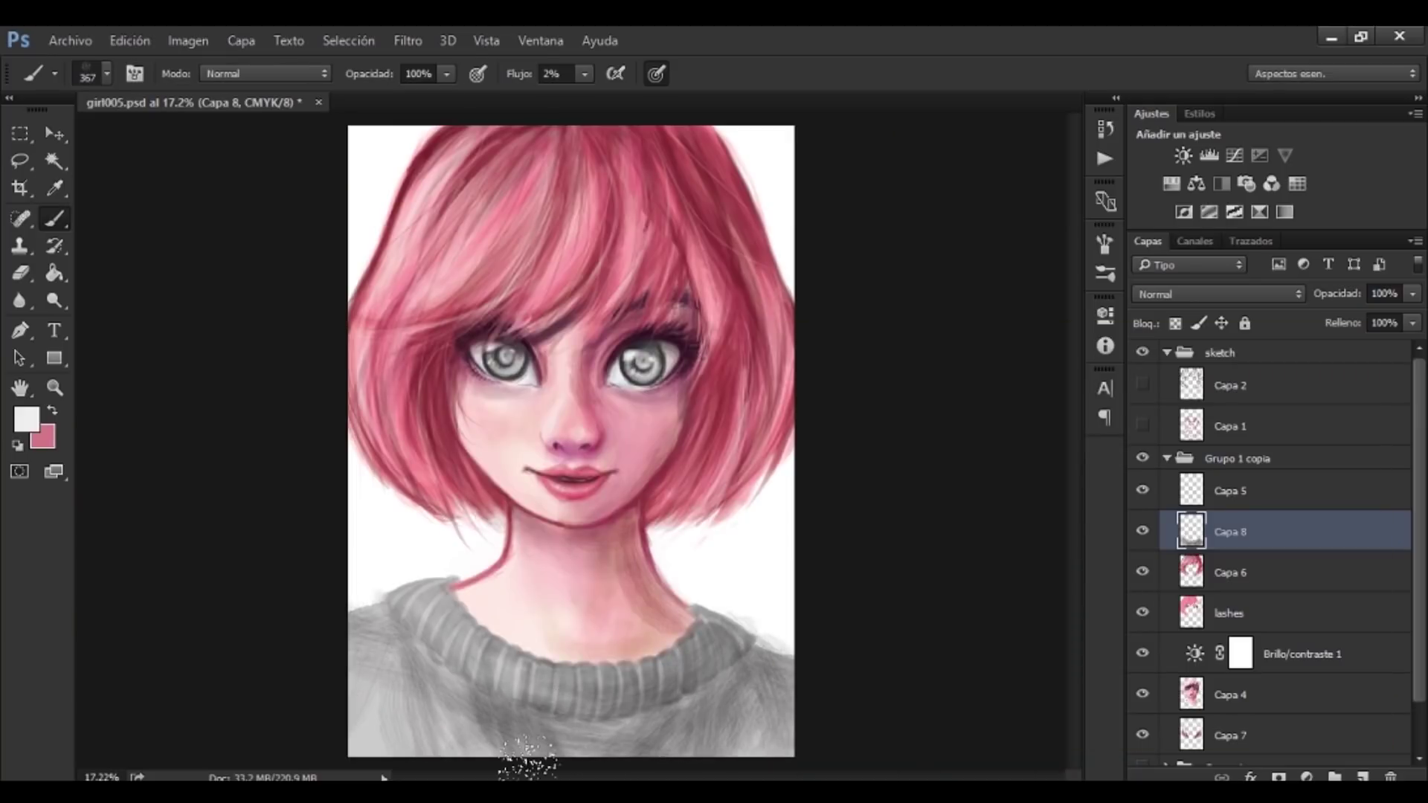
# Add a new layer beneath Capa 7, try a pale pink background fill on it, and undo the fill.
pyautogui.press('g')
pyautogui.click(1363, 778)
pyautogui.click(26, 419)
pyautogui.click(833, 421)
pyautogui.click(1323, 386)
pyautogui.click(785, 617)
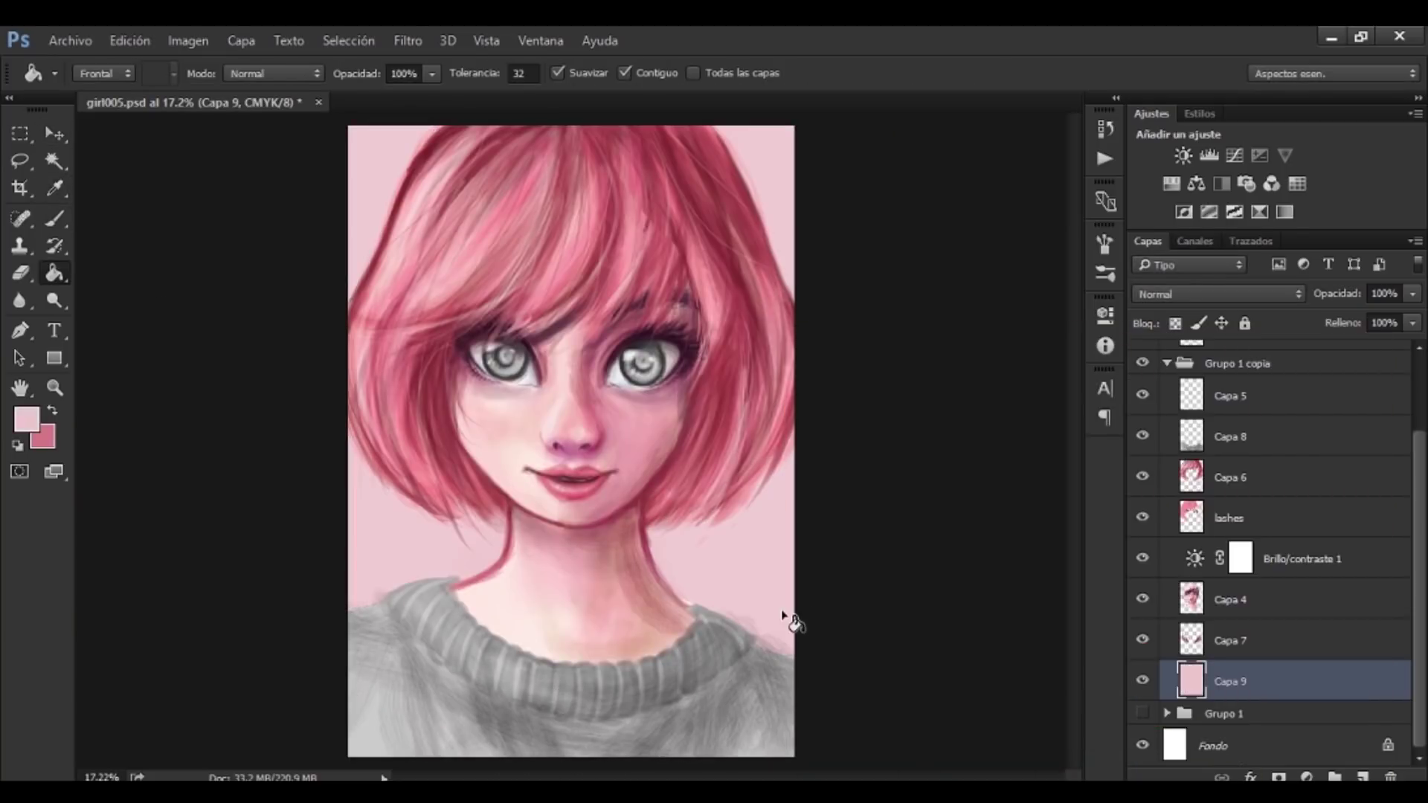
pyautogui.hotkey('ctrl', 'z')
# Make the Capa 9 background light grey and try dark grey textured shadows beside the hair and neck.
pyautogui.press('b')
pyautogui.rightClick(753, 511)
pyautogui.press('Return')
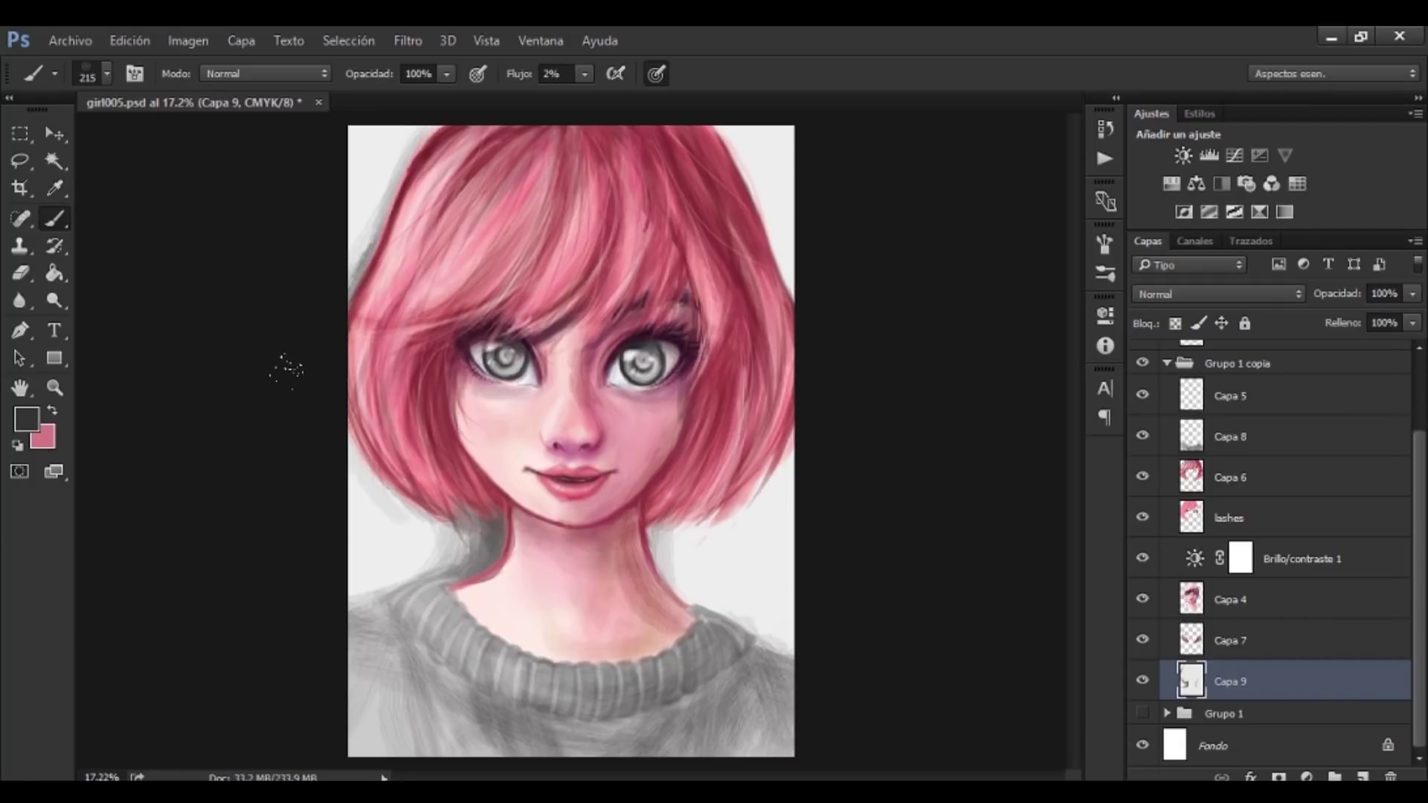
pyautogui.click(1105, 128)
pyautogui.rightClick(560, 463)
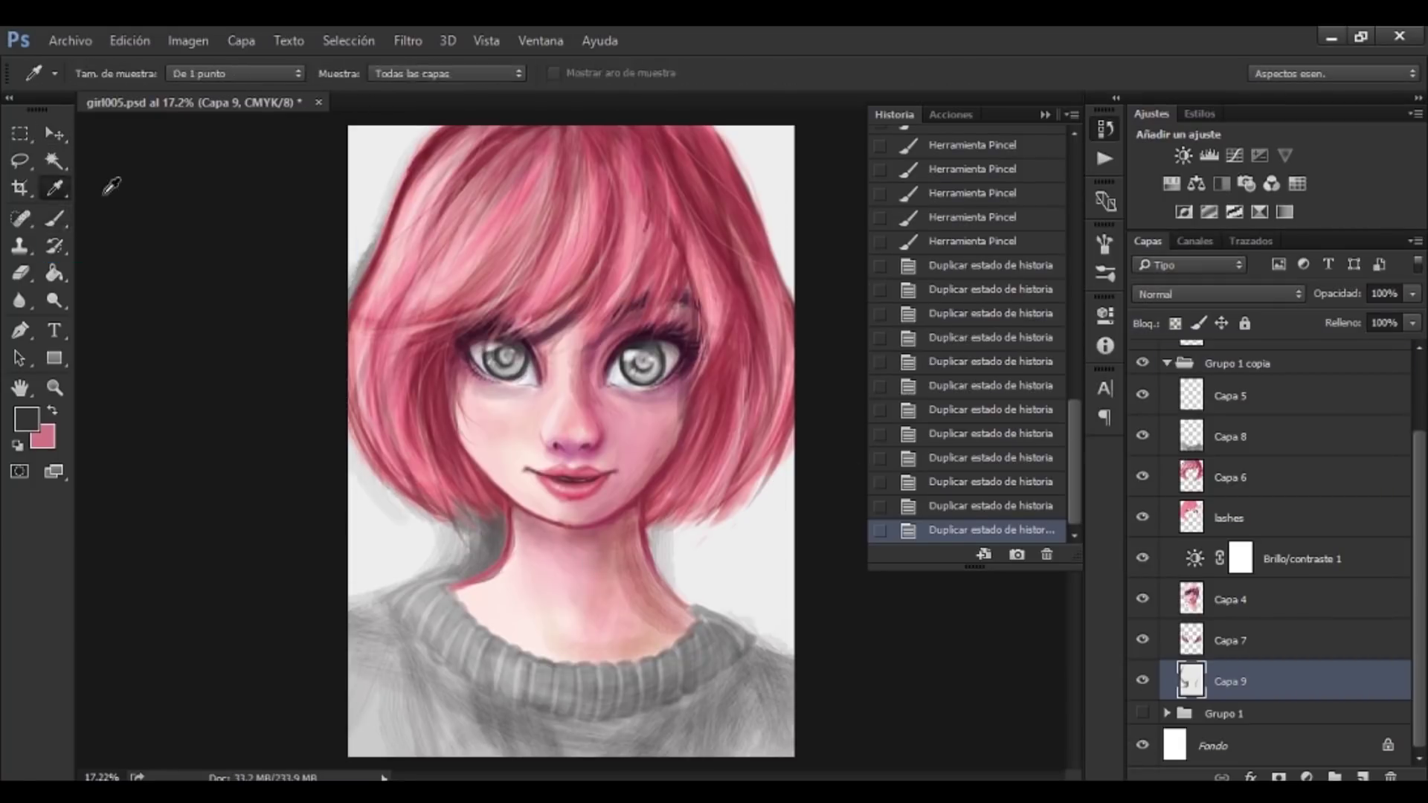
# Choose a near-black grey and shade the background around the neck and hair edges on Capa 9 with large textured low-flow brushes.
pyautogui.press('i')
pyautogui.click(26, 419)
pyautogui.press('Return')
pyautogui.press('b')
pyautogui.moveTo(670, 536); pyautogui.dragTo(639, 606)
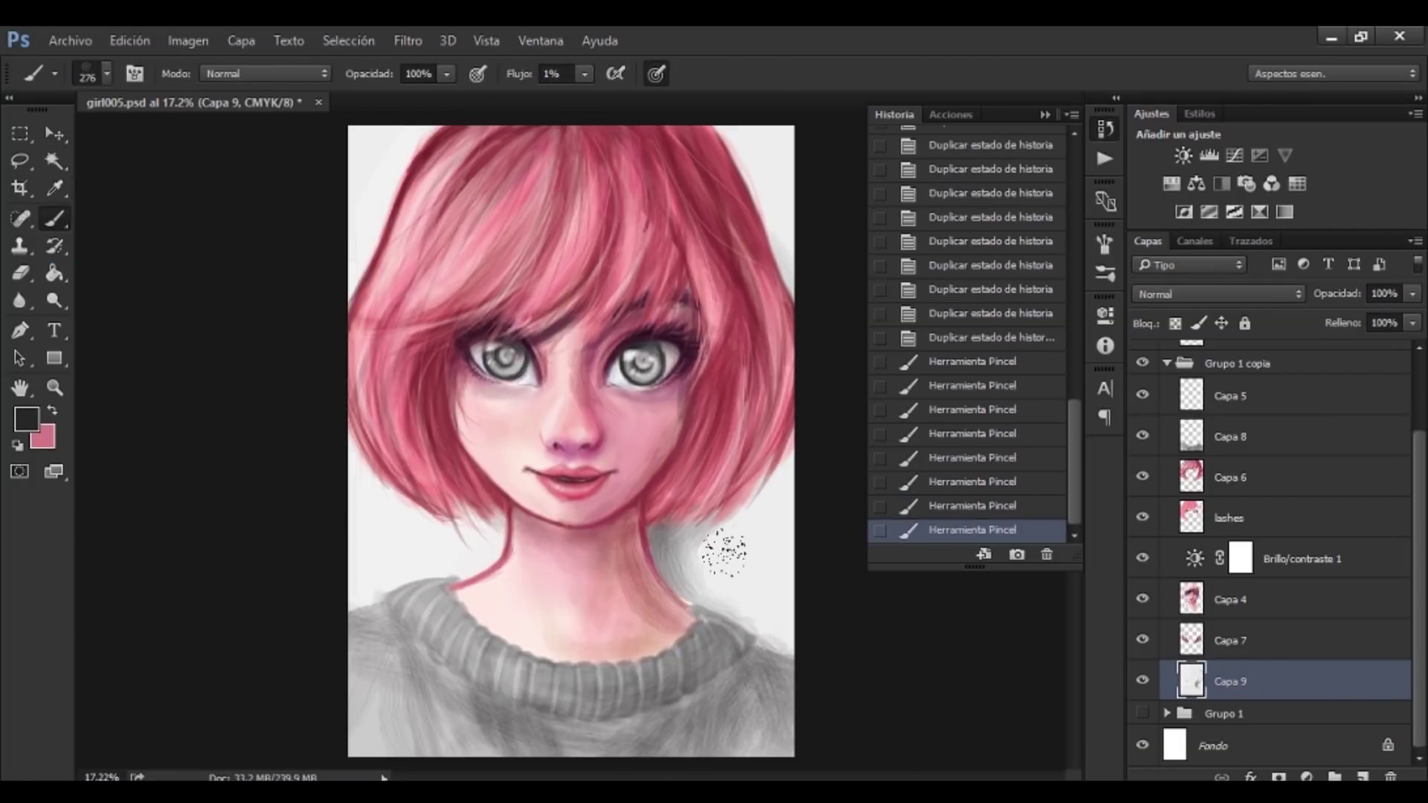
pyautogui.moveTo(723, 552); pyautogui.dragTo(798, 680)
pyautogui.hotkey('ctrl', 'z')
pyautogui.rightClick(673, 463)
pyautogui.click(872, 609)
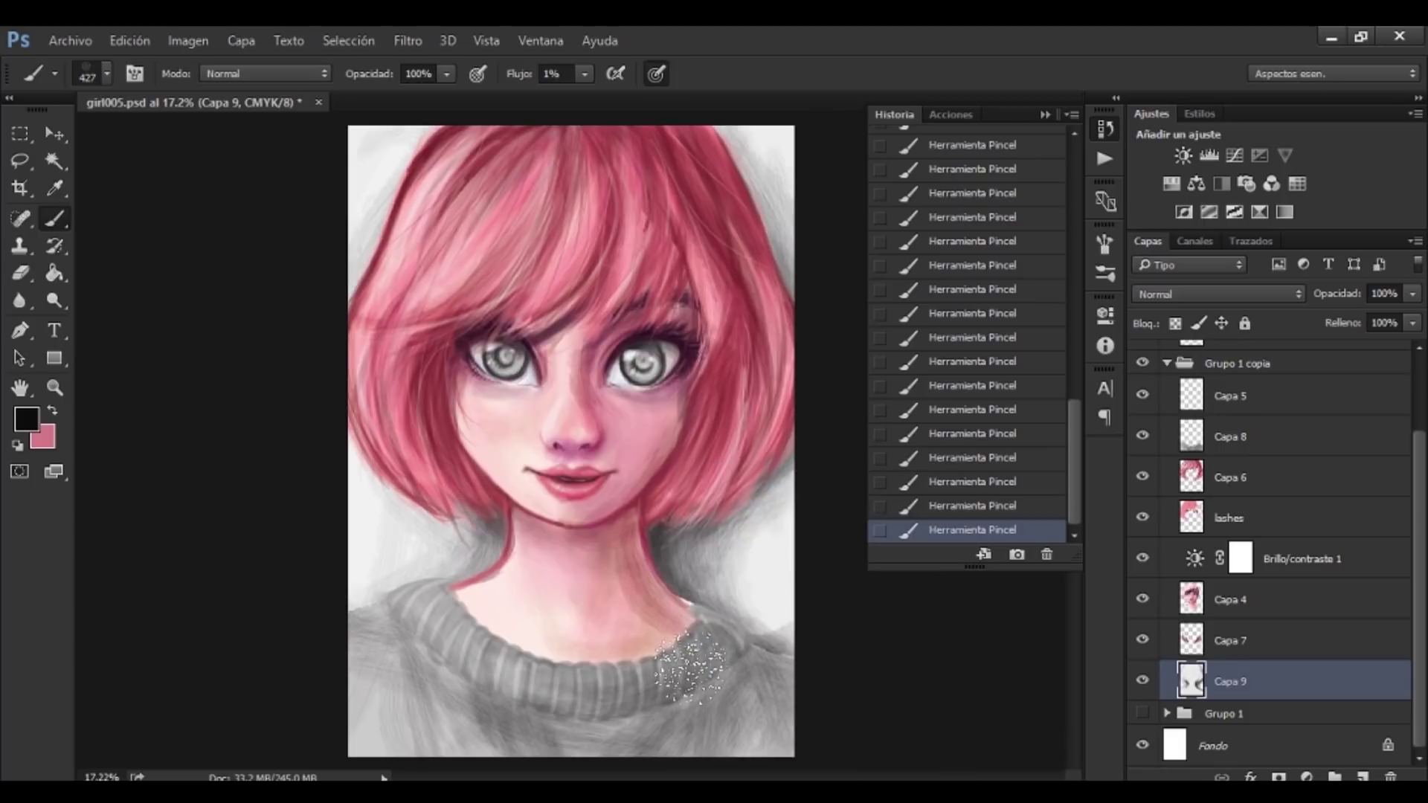
# Outline the sweater's shoulders and collar edge on Capa 8 in dark brown with a small round brush at 10% flow.
pyautogui.scroll(3, 483, 524)
pyautogui.rightClick(606, 421)
pyautogui.press('Escape')
pyautogui.scroll(-3, 651, 415)
pyautogui.scroll(3, 639, 521)
pyautogui.click(1231, 437)
pyautogui.rightClick(335, 335)
pyautogui.click(465, 481)
pyautogui.scroll(-5, 468, 595)
pyautogui.hotkey('shift', '1')
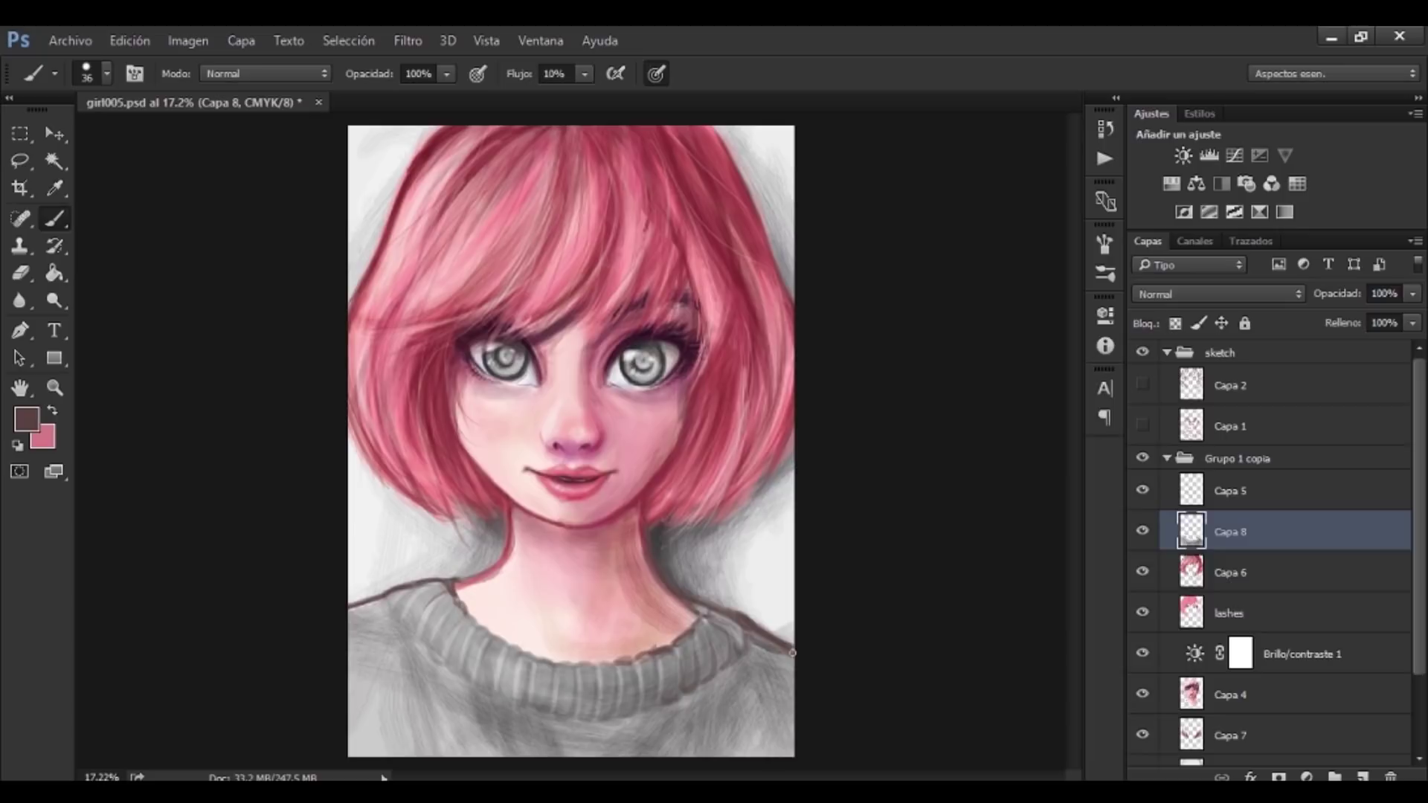
# Switch to dark grey and deepen the shadows between the collar ribs and along the sweater's outlines on Capa 8.
pyautogui.click(27, 419)
pyautogui.press('Return')
pyautogui.scroll(3, 809, 407)
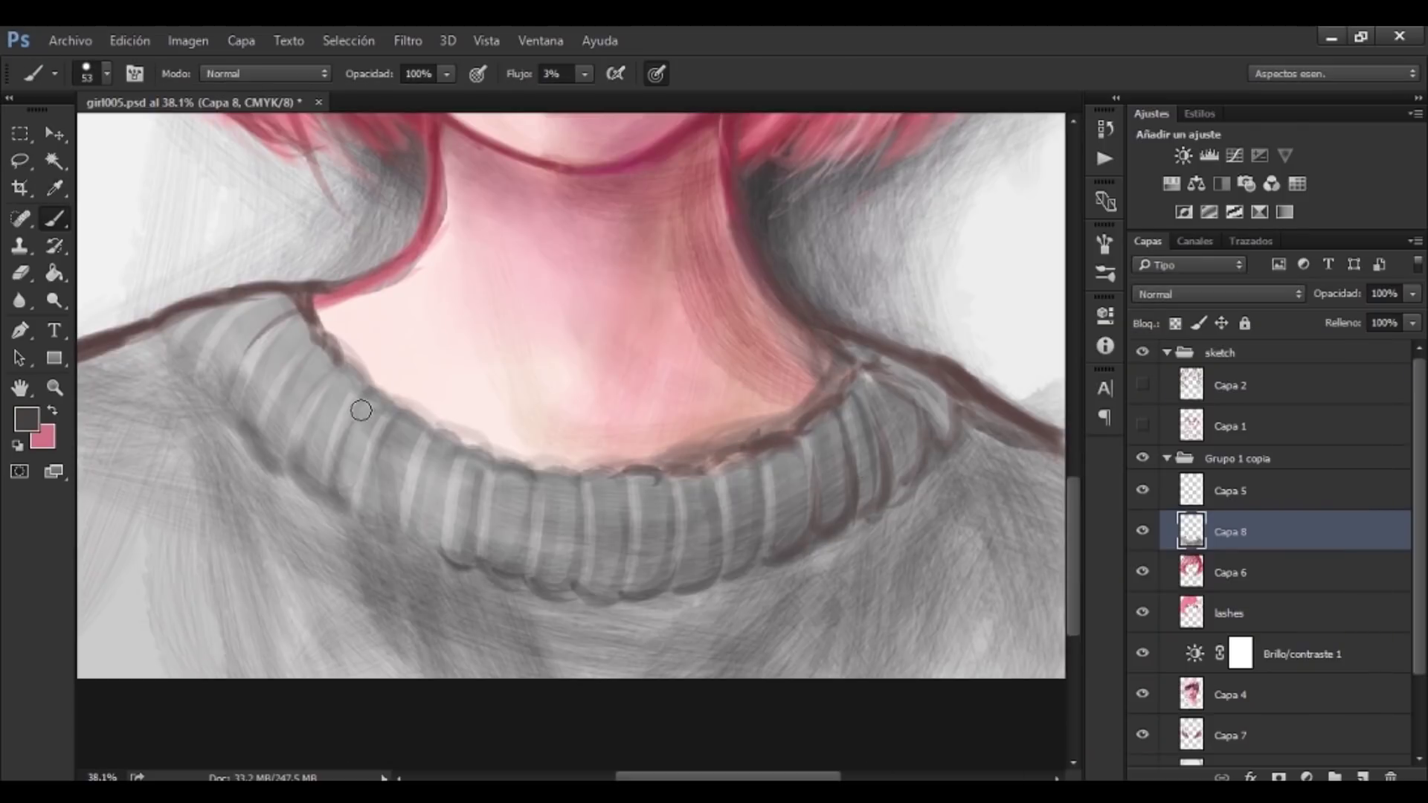
pyautogui.click(27, 419)
pyautogui.click(800, 408)
pyautogui.press('Return')
pyautogui.press(']')
pyautogui.hotkey('ctrl', '0')
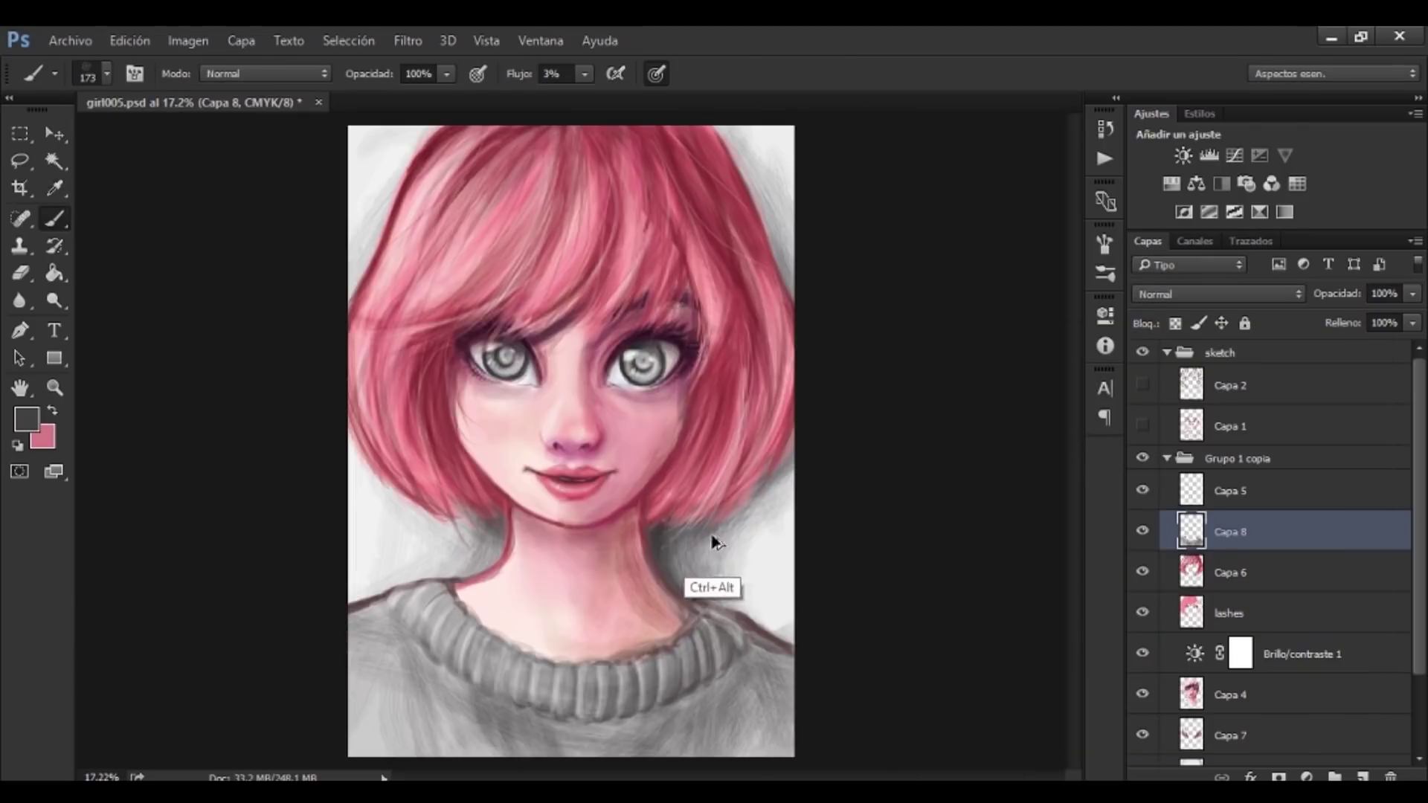
# Undo the last sweater stroke and paint translucent shading over the hair and neck on Capa 5 with a large textured brush.
pyautogui.hotkey('ctrl', 'z')
pyautogui.hotkey('alt', ']')
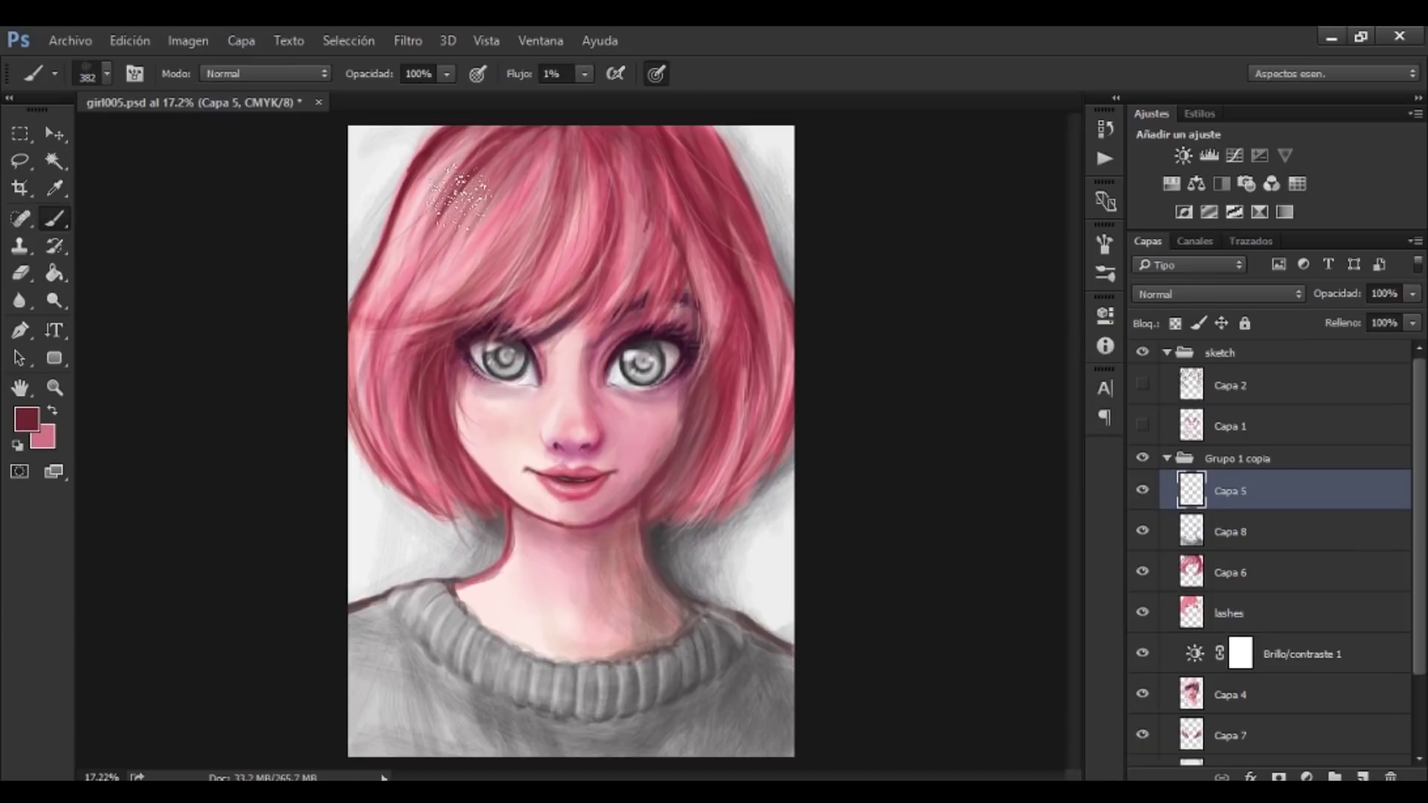
pyautogui.click(26, 419)
pyautogui.click(1014, 615)
pyautogui.press('Return')
pyautogui.moveTo(715, 268); pyautogui.dragTo(454, 227)
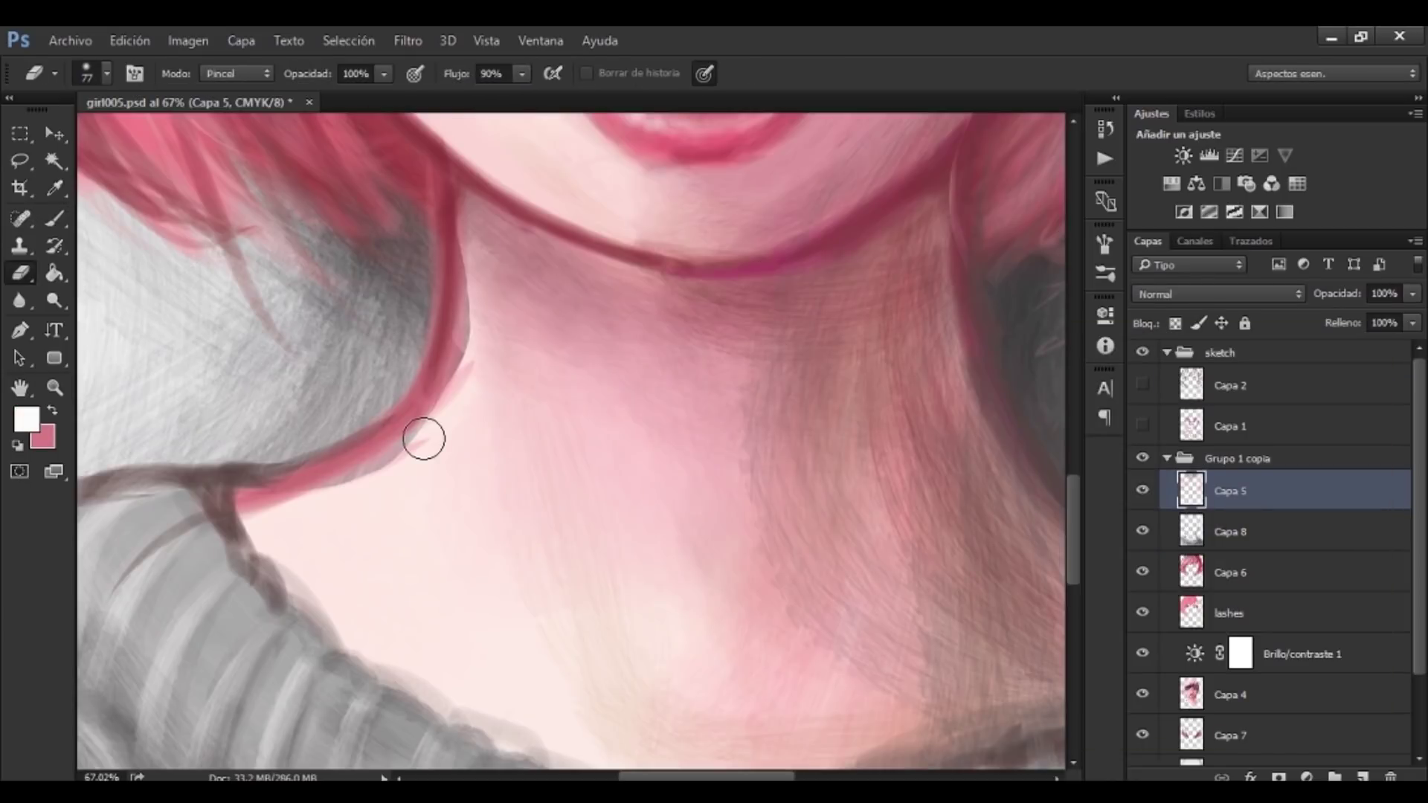
# Erase the stray shading beside the neck on Capa 5 and refine the jaw and neck outlines with a small brush.
pyautogui.rightClick(402, 476)
pyautogui.rightClick(767, 446)
pyautogui.press('Return')
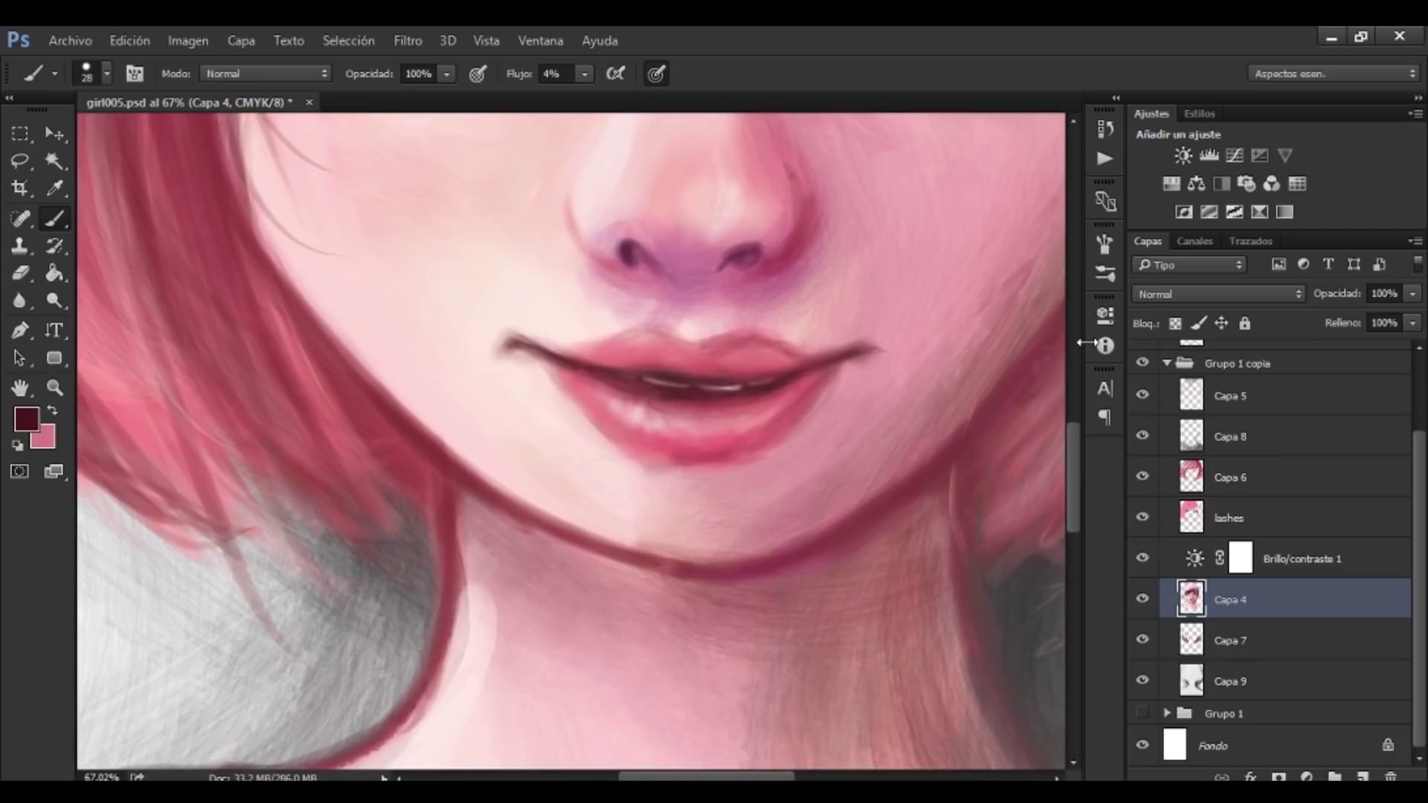
# Select Capa 8, lashes, Brillo/contraste 1, Capa 4, Capa 7 and Capa 9 together in Grupo 1 copia.
pyautogui.keyDown('shift'); pyautogui.click(1229, 517); pyautogui.keyUp('shift')
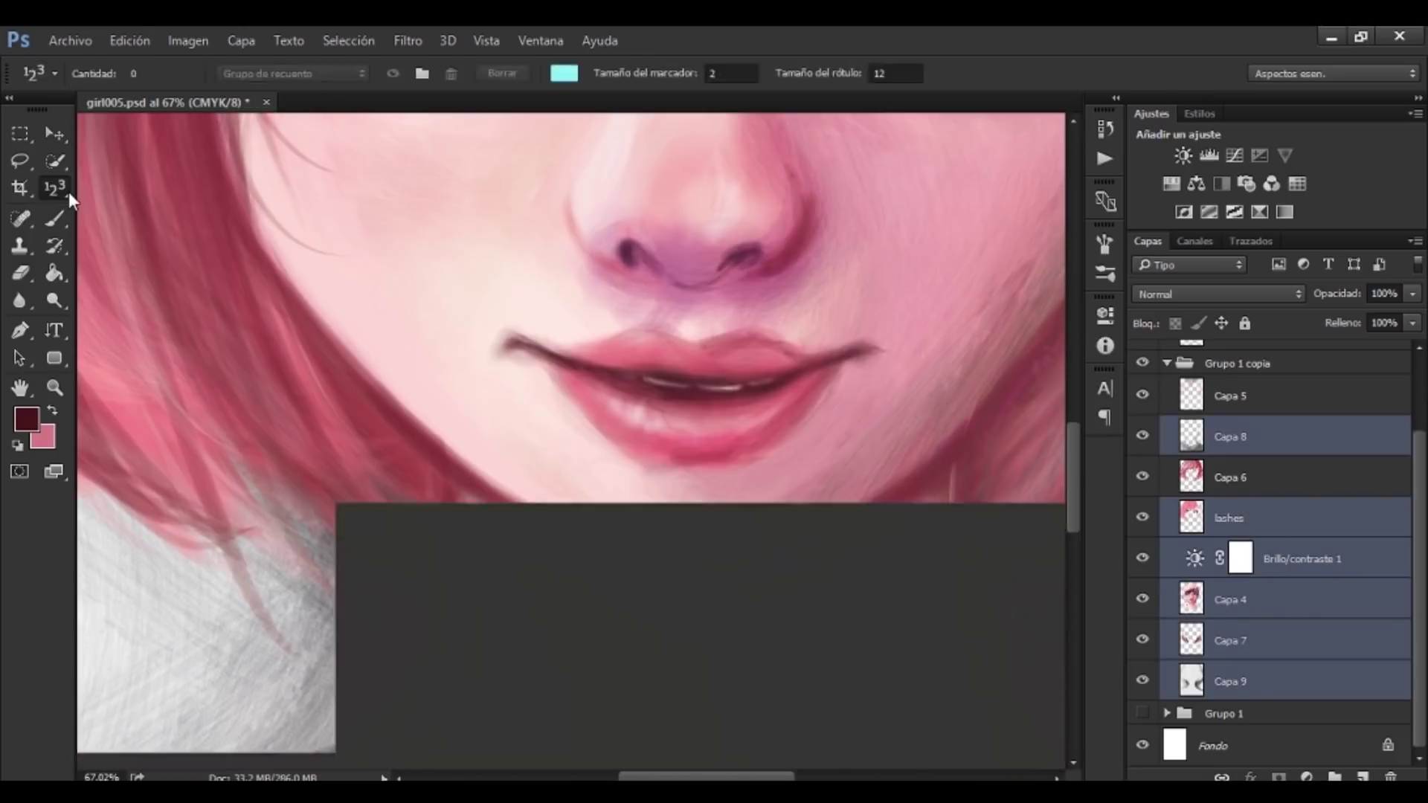